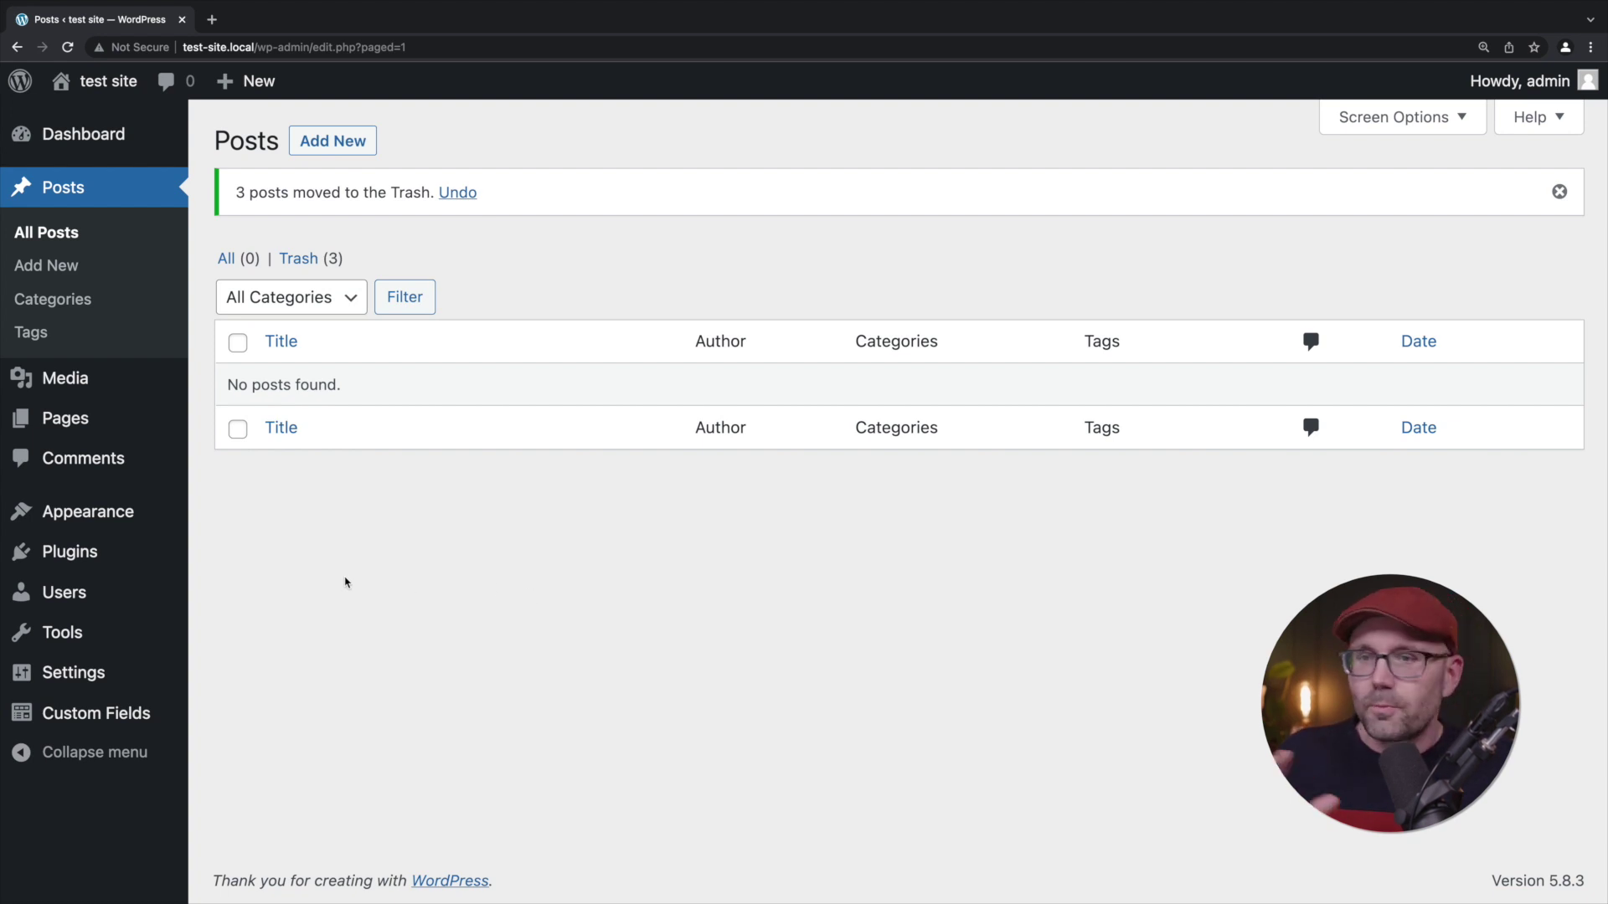
Step: Search the plugin directory for 'faker' and install the FakerPress plugin
click(60, 556)
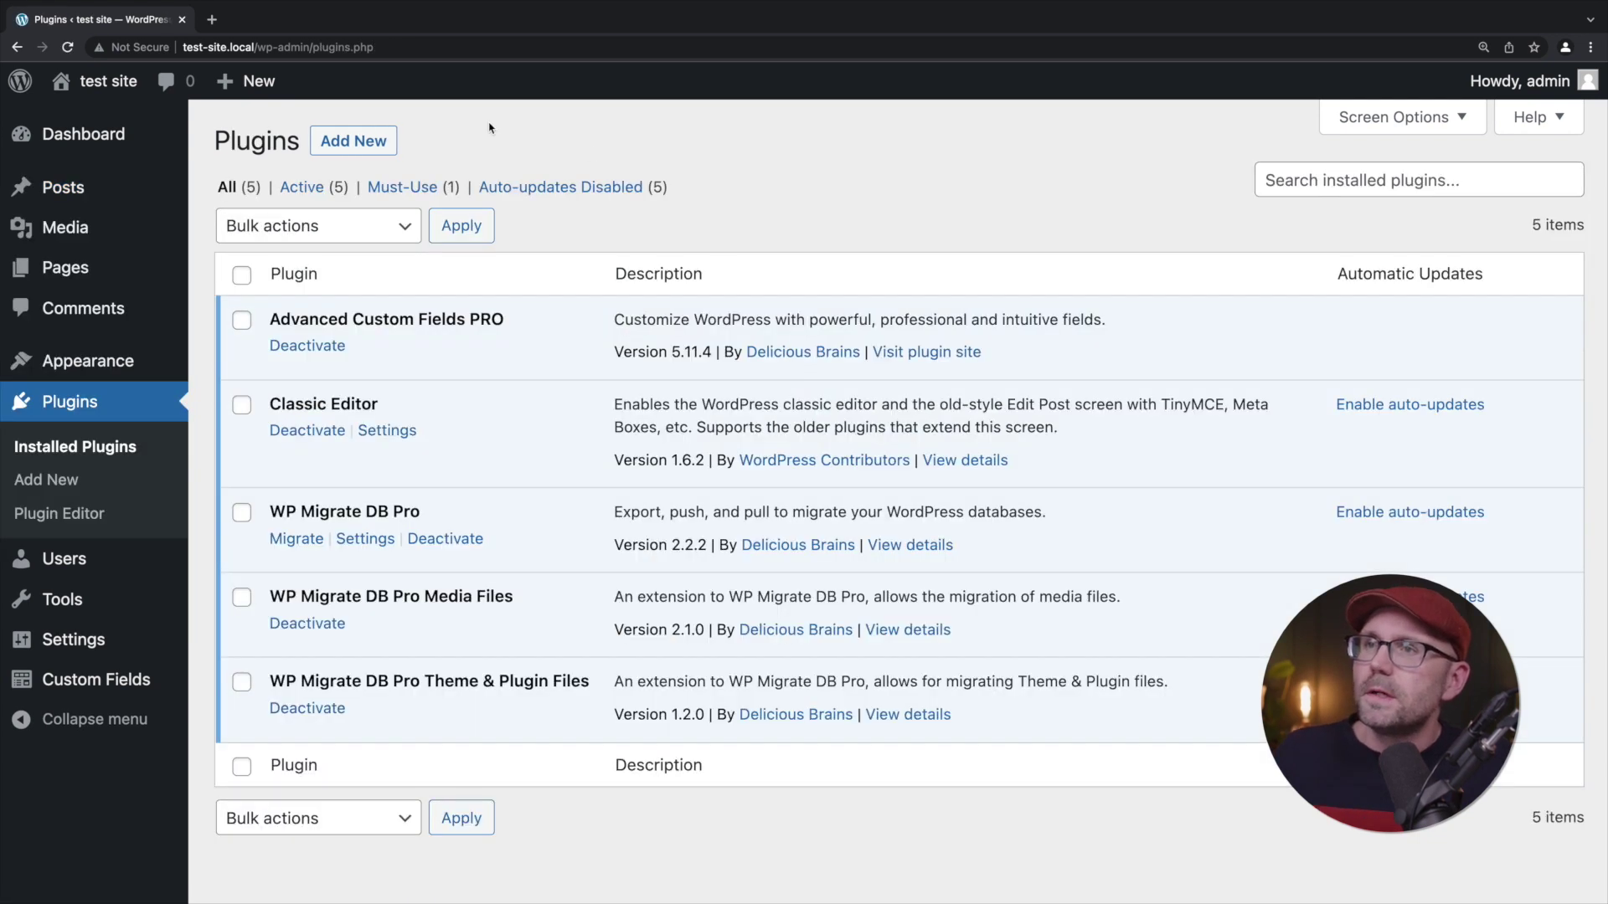
click(370, 142)
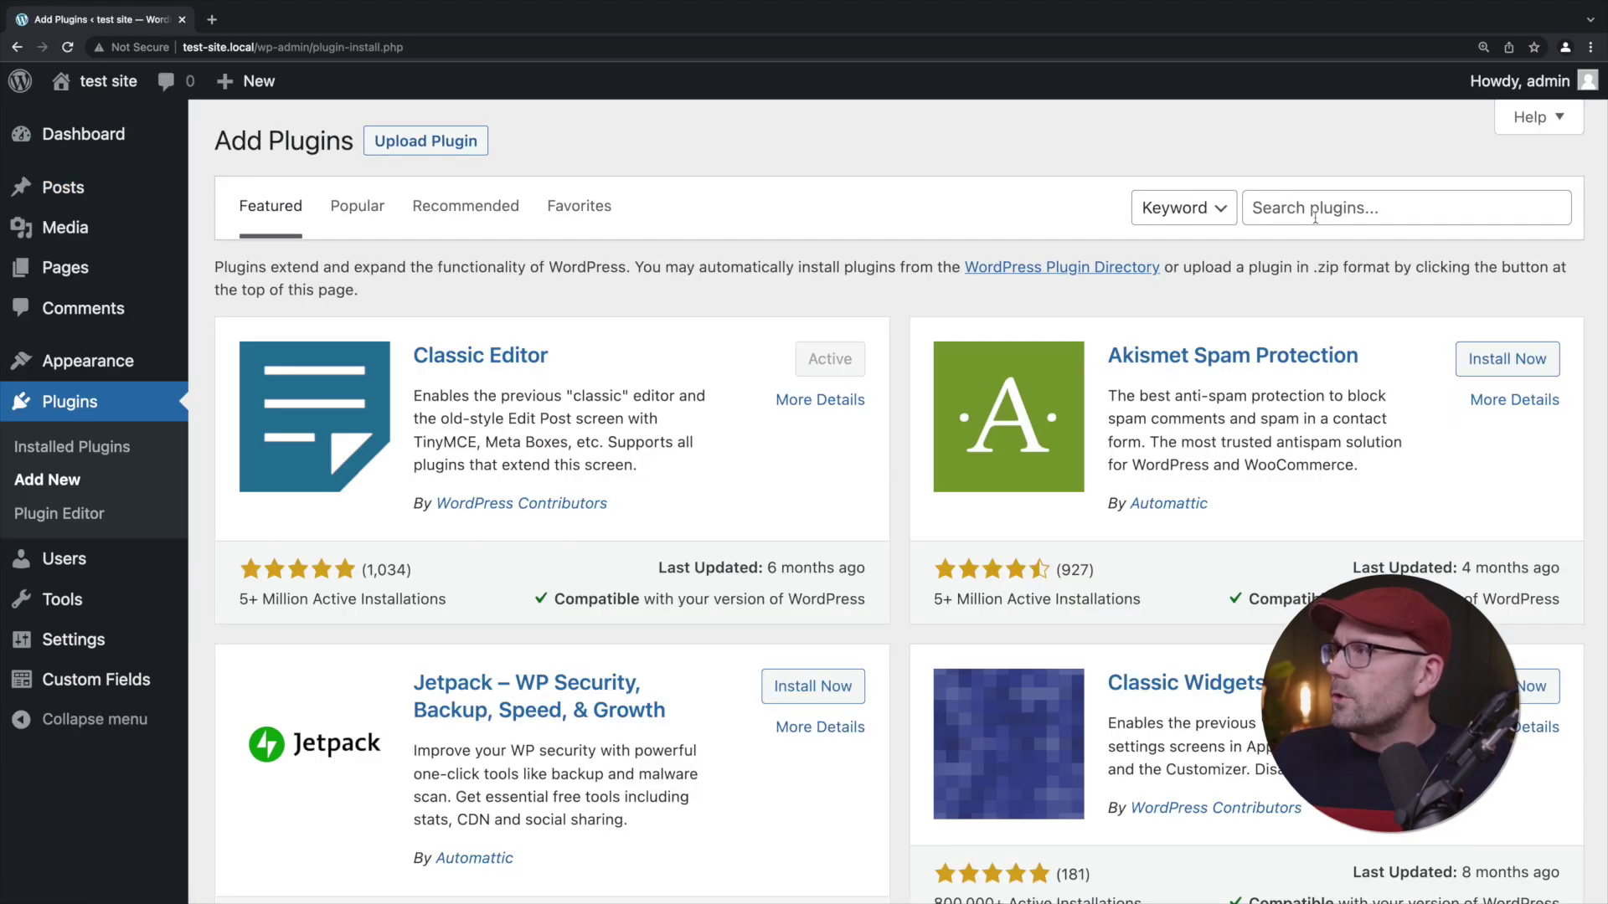
click(1317, 209)
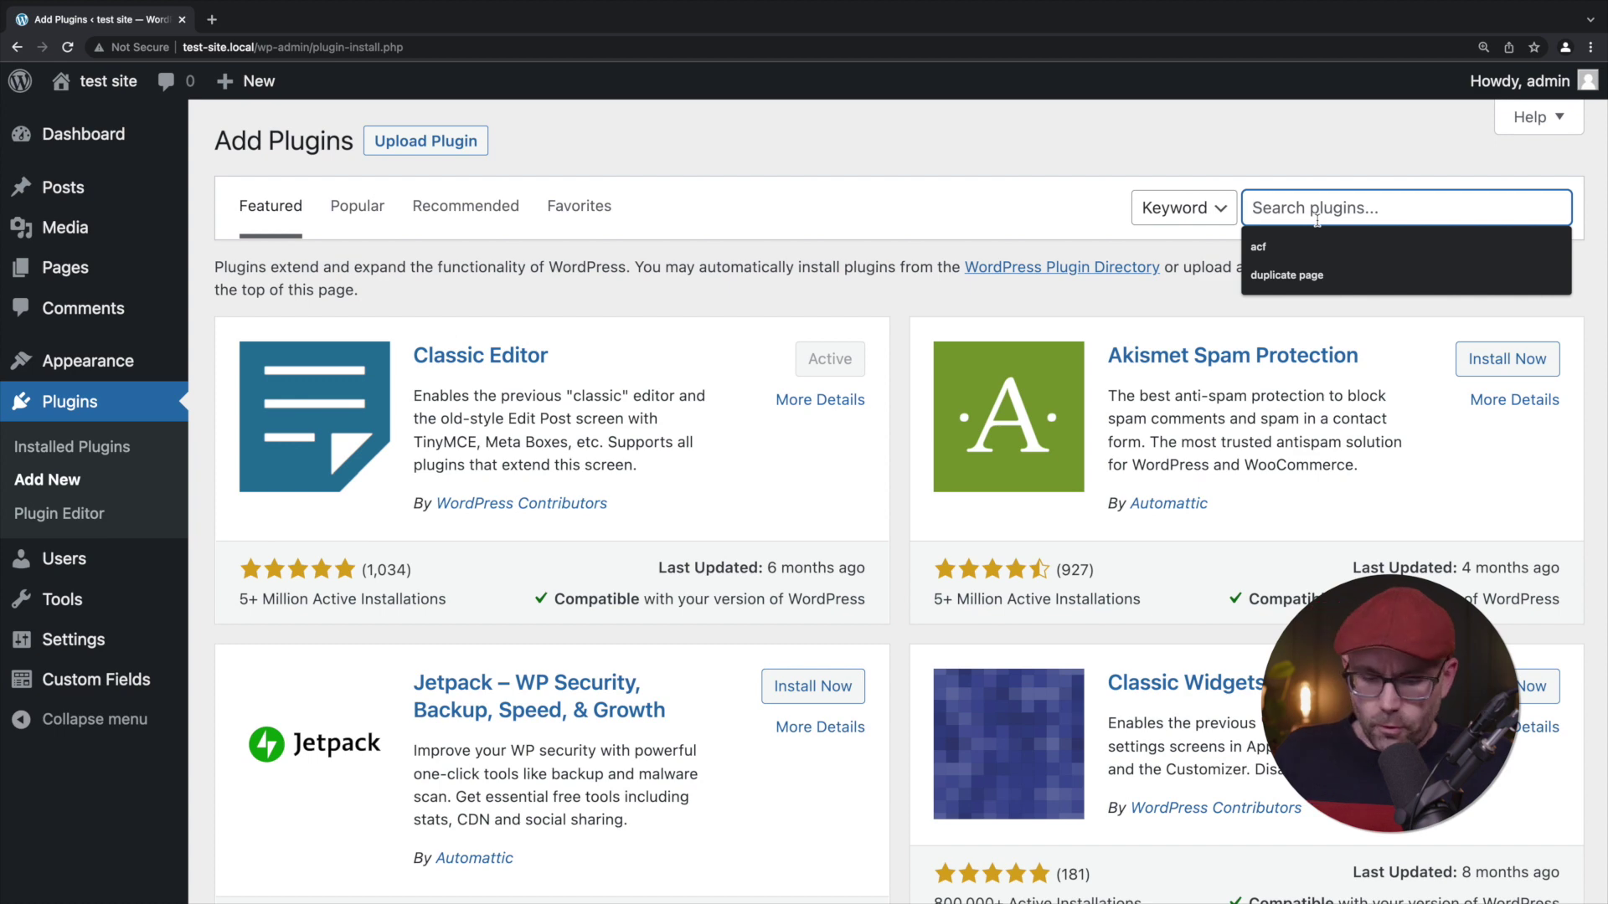
text(faker)
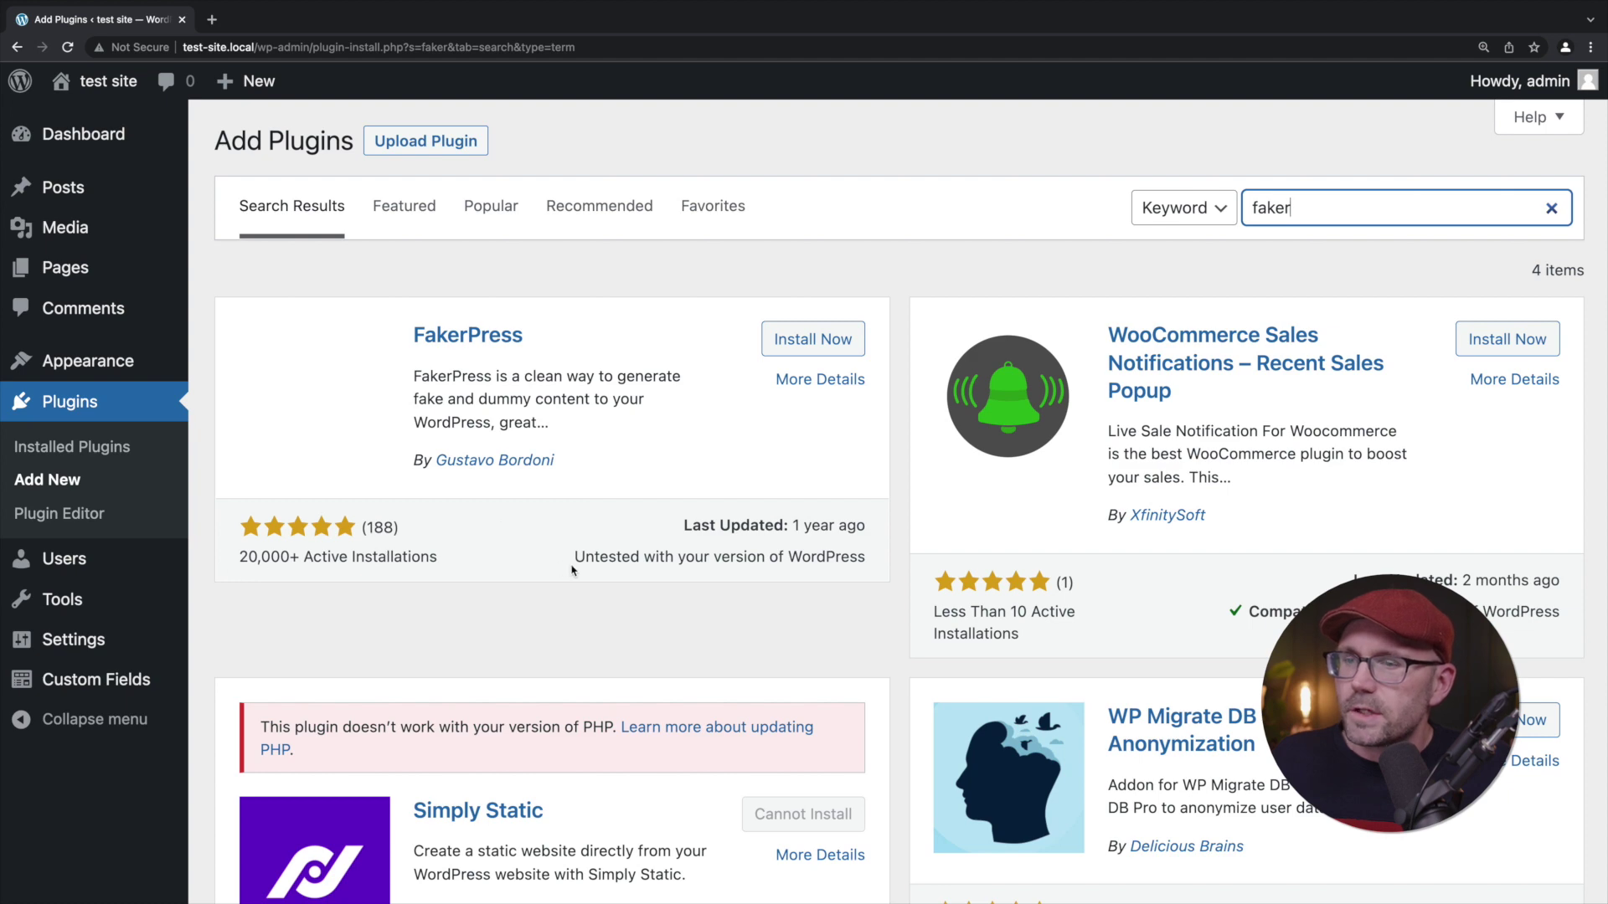
ctrl+scroll(463, 369, up, 5)
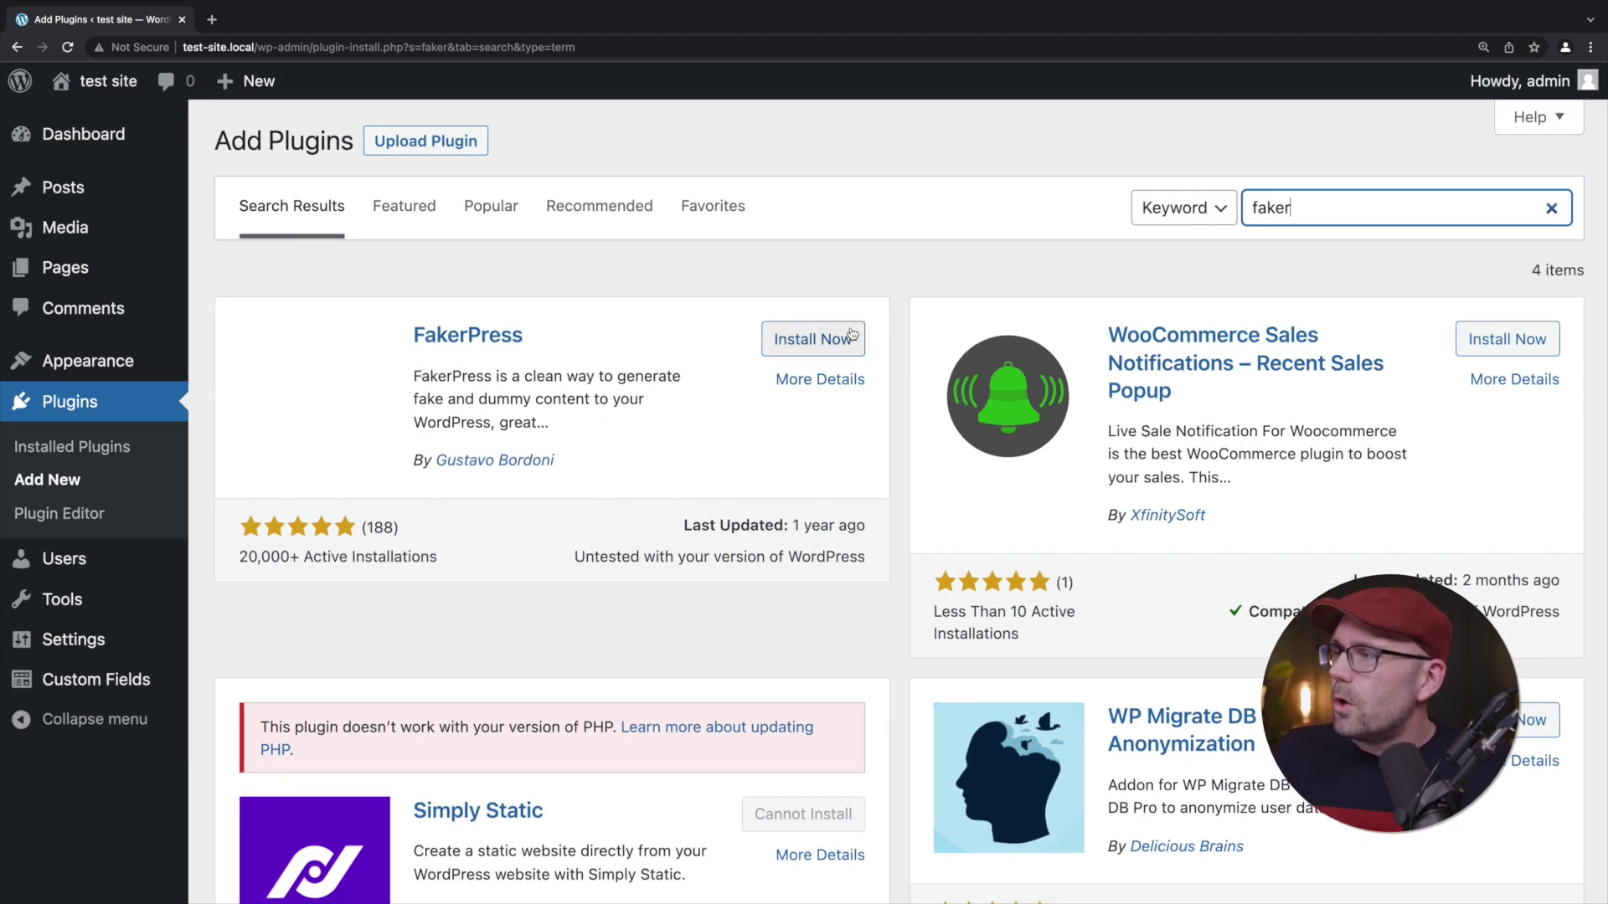
click(812, 340)
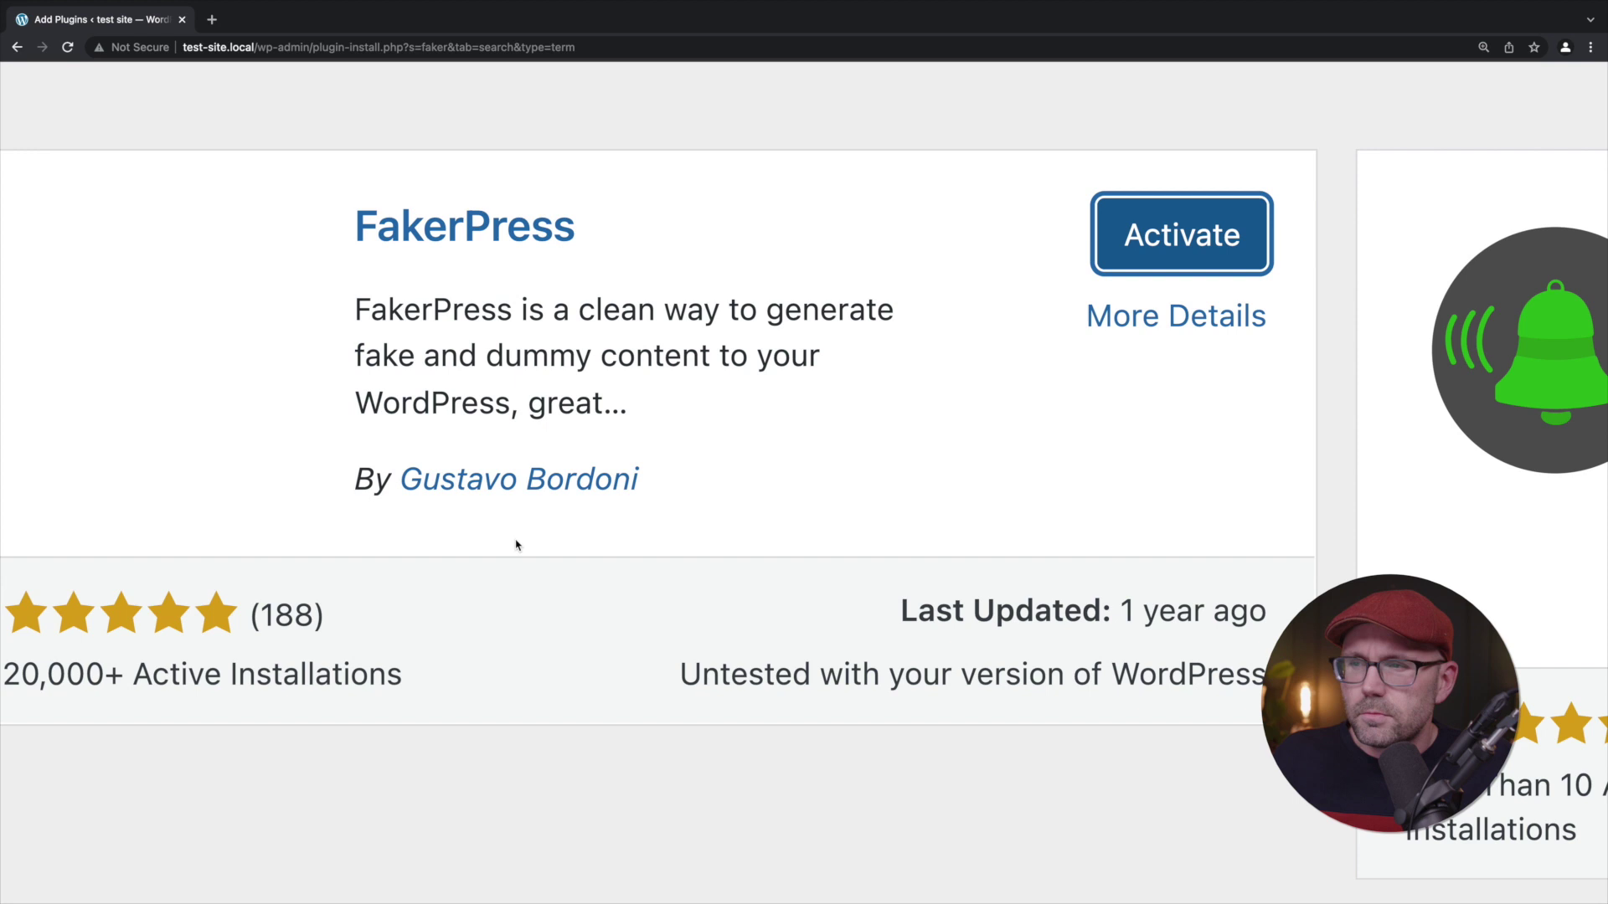
key(super+minus)
key(super+minus)
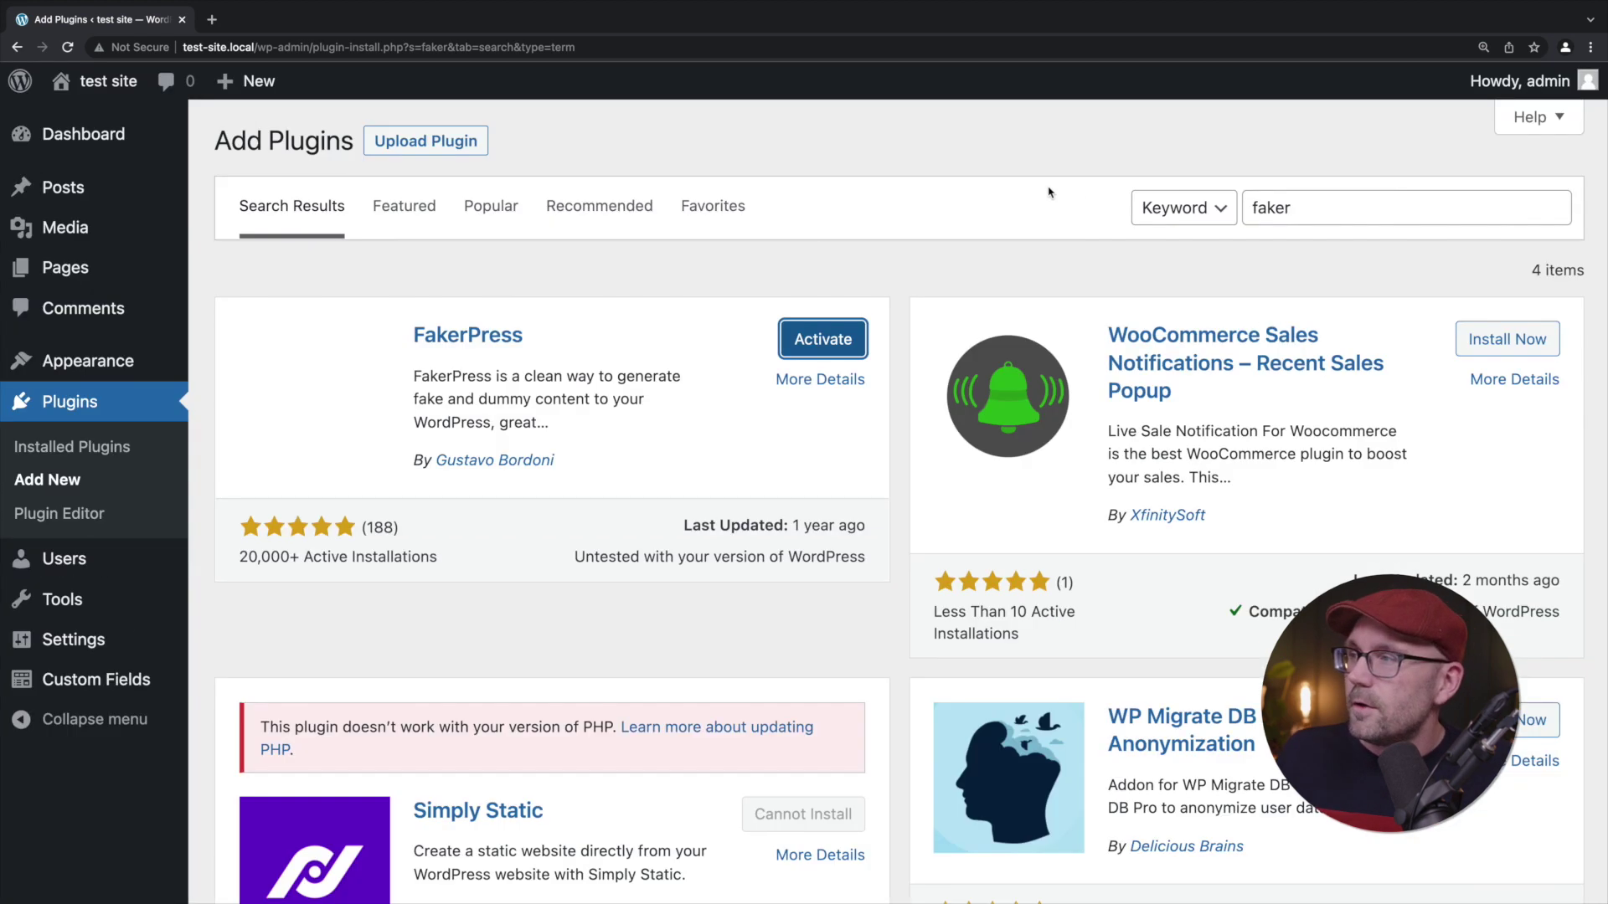
Step: Activate FakerPress and open its Settings page to read the erase-data instructions
click(838, 346)
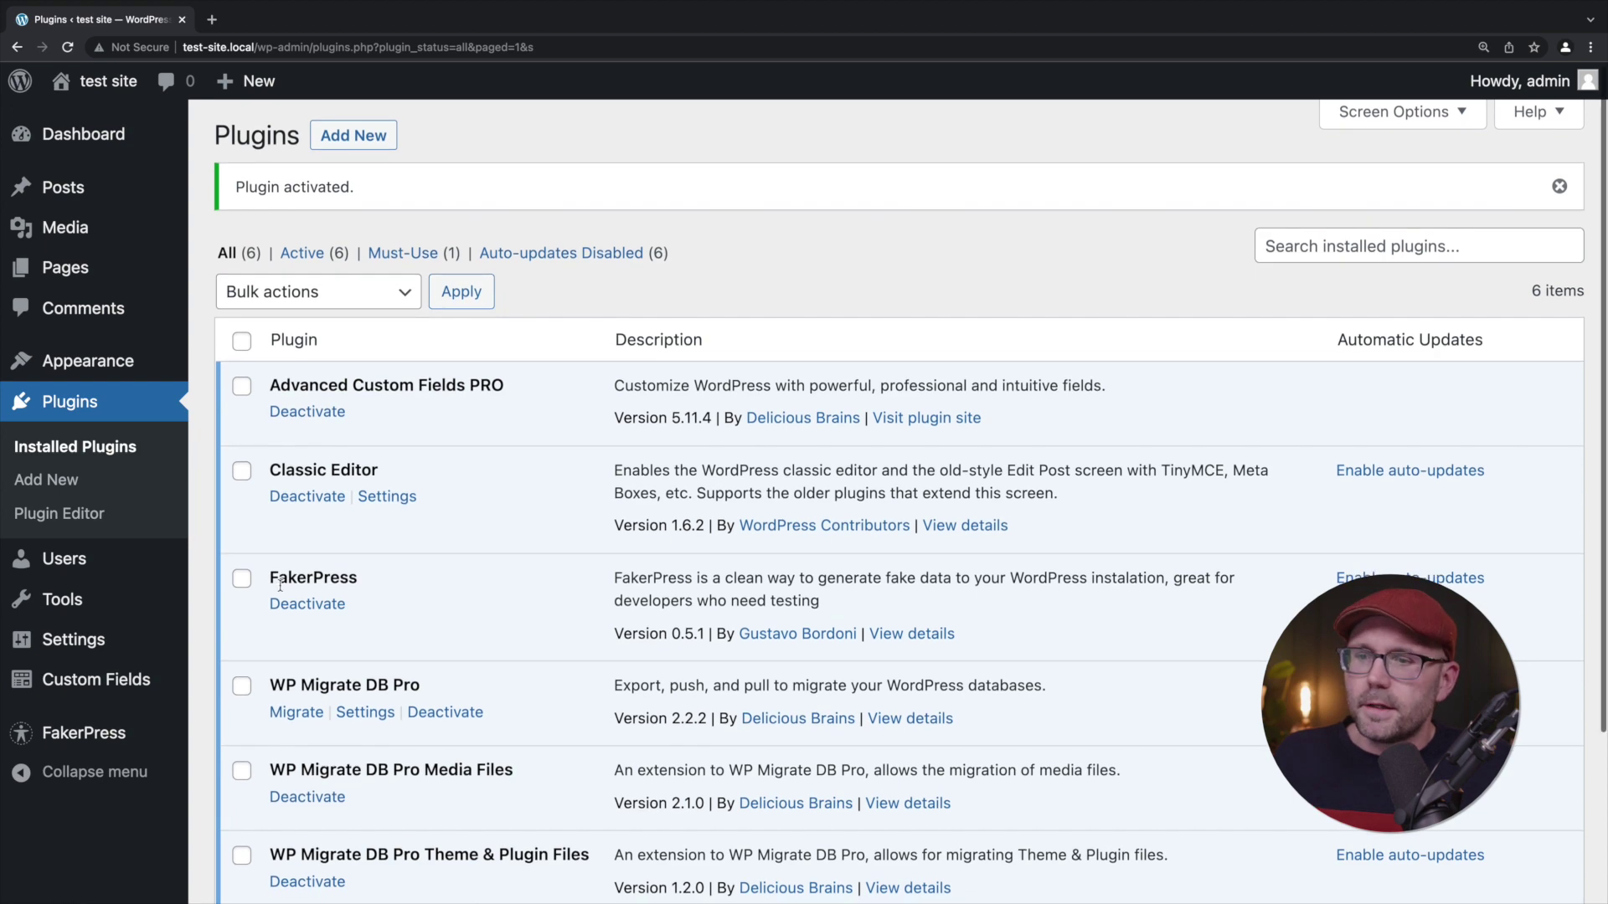
scroll(281, 585, down, 2)
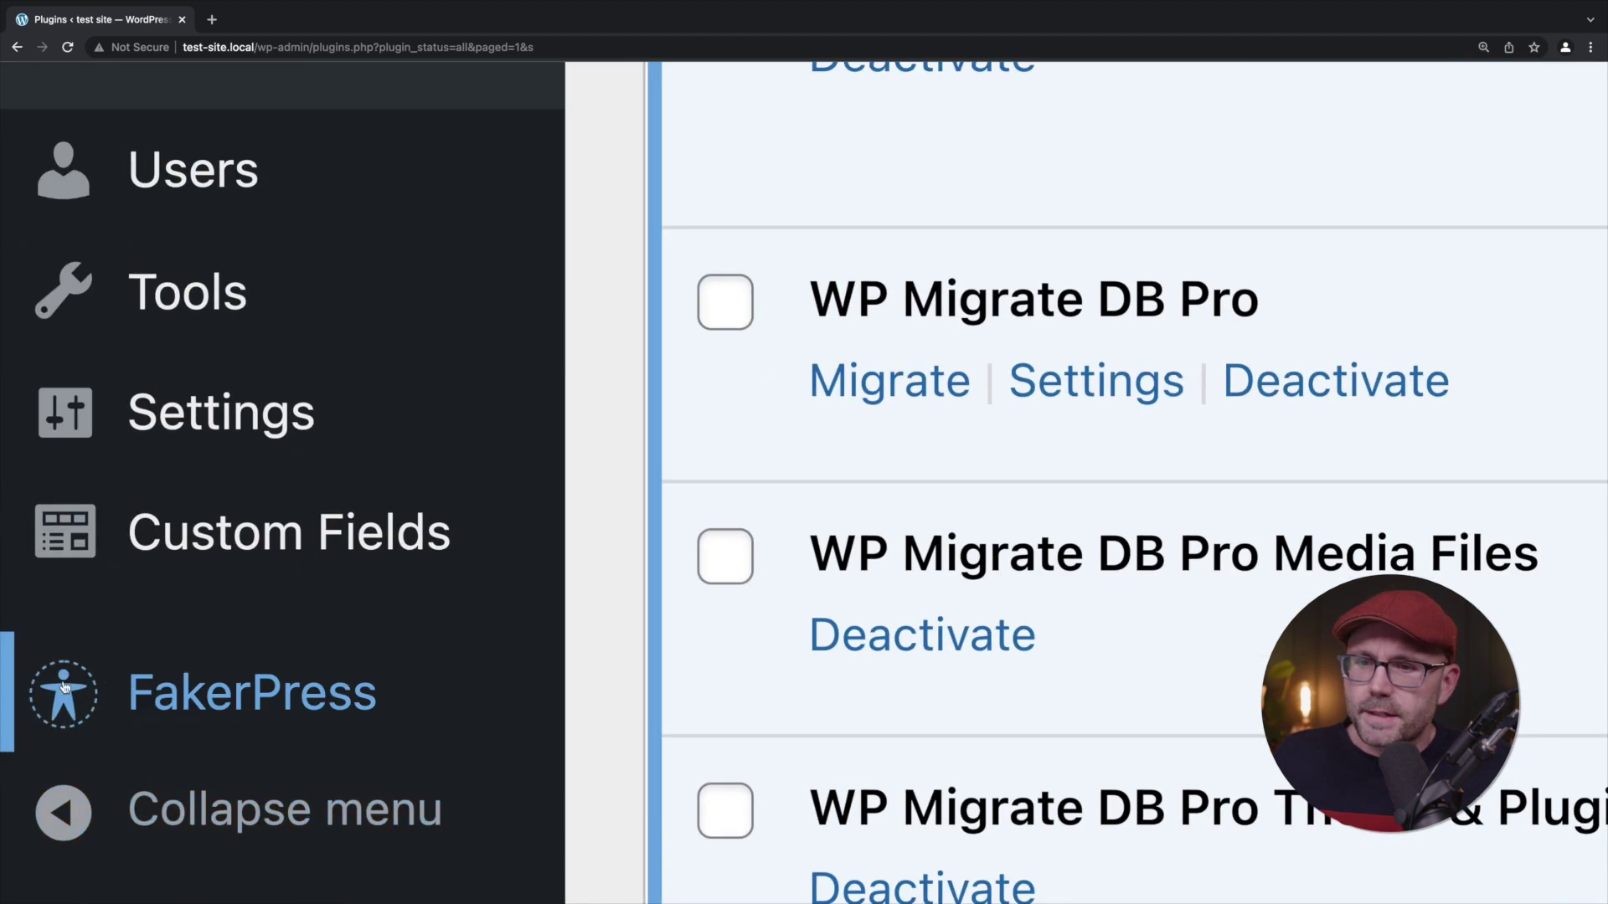
mouse_move(330, 689)
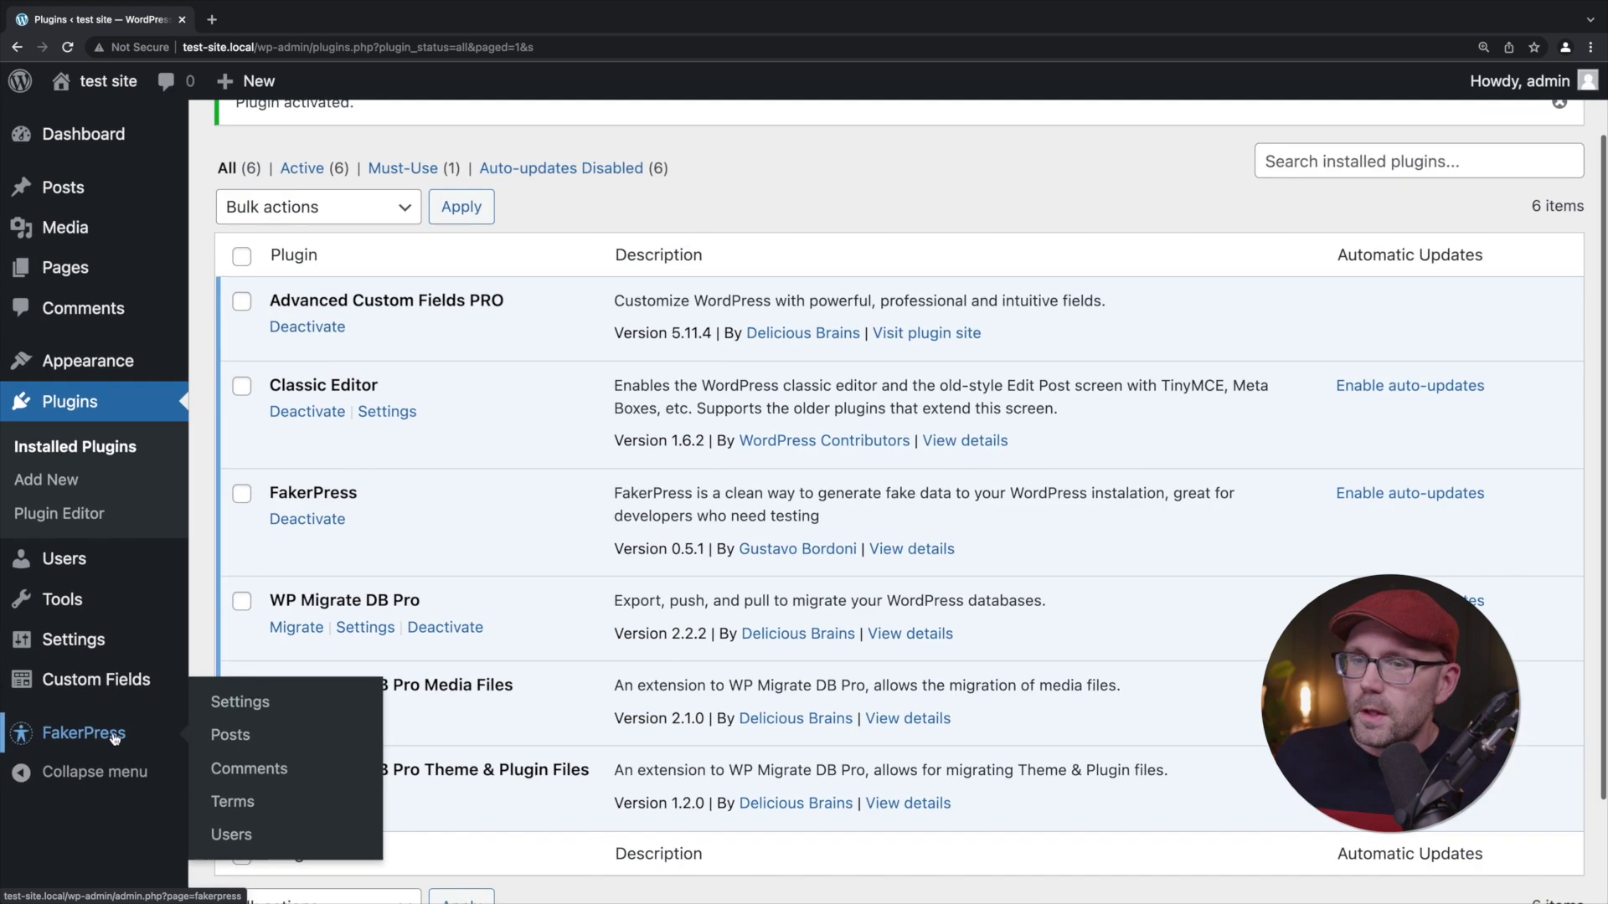
click(303, 693)
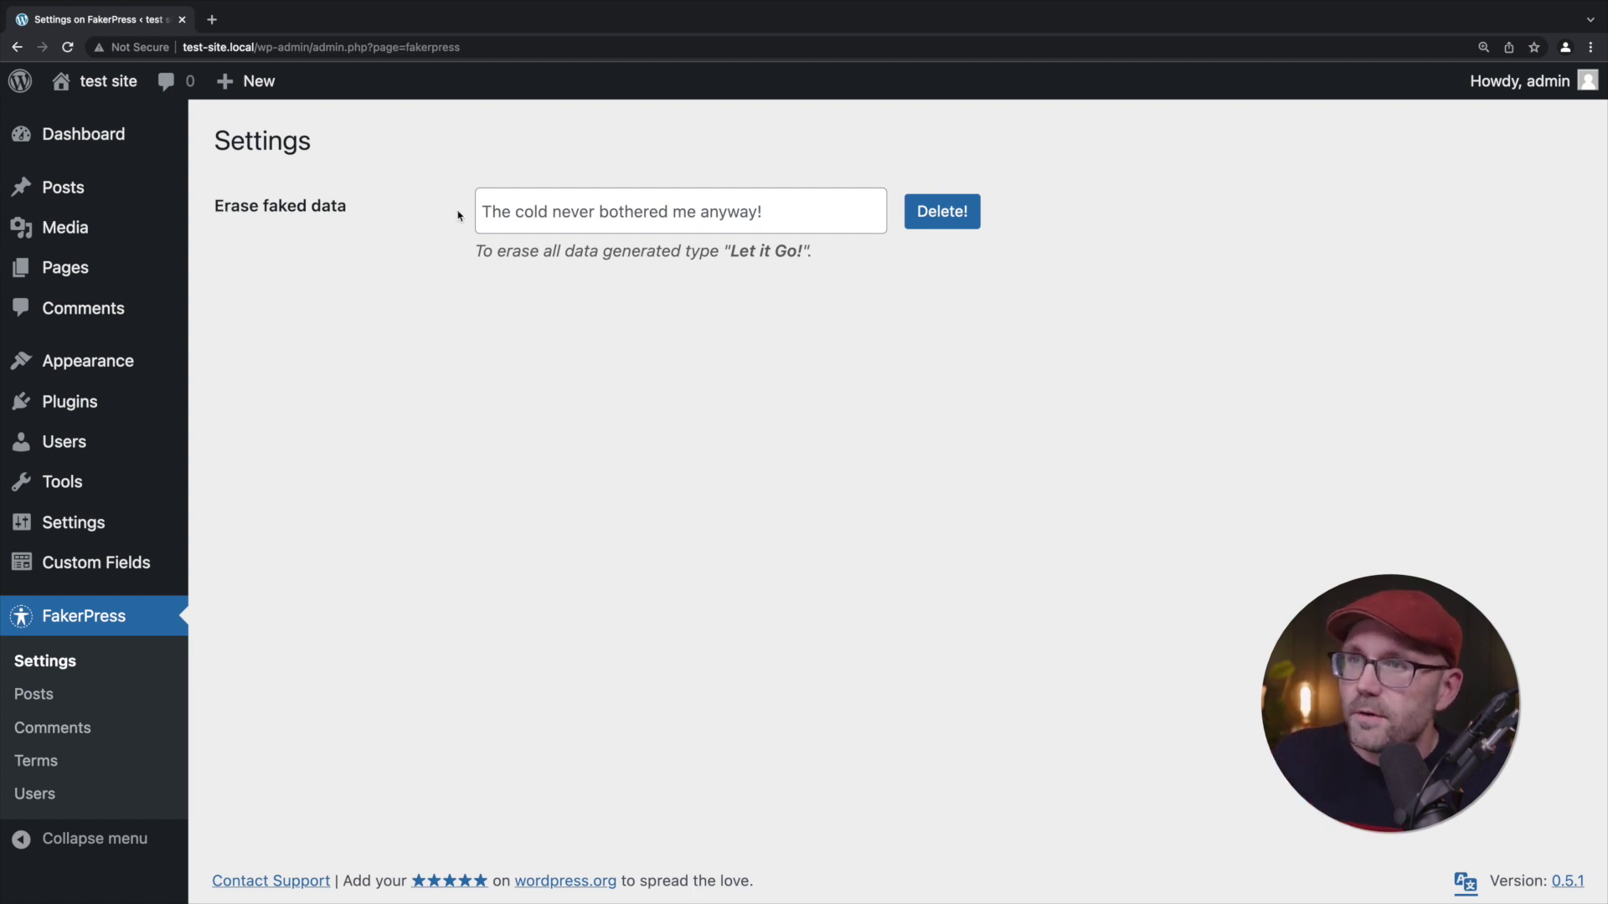
key(ctrl+plus)
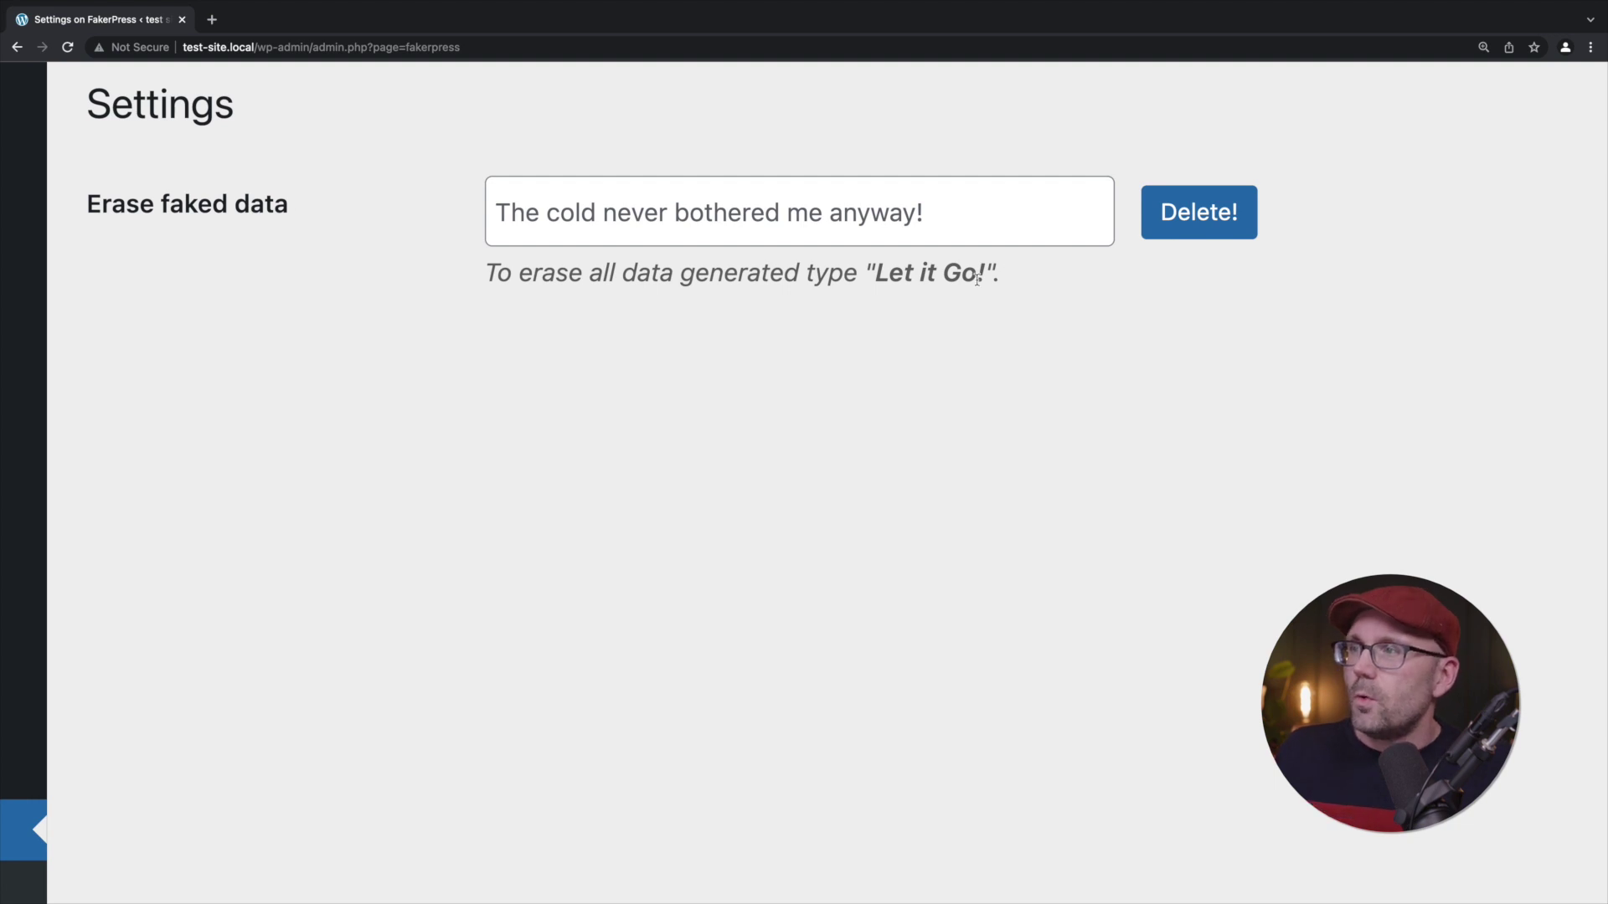
key(ctrl+minus)
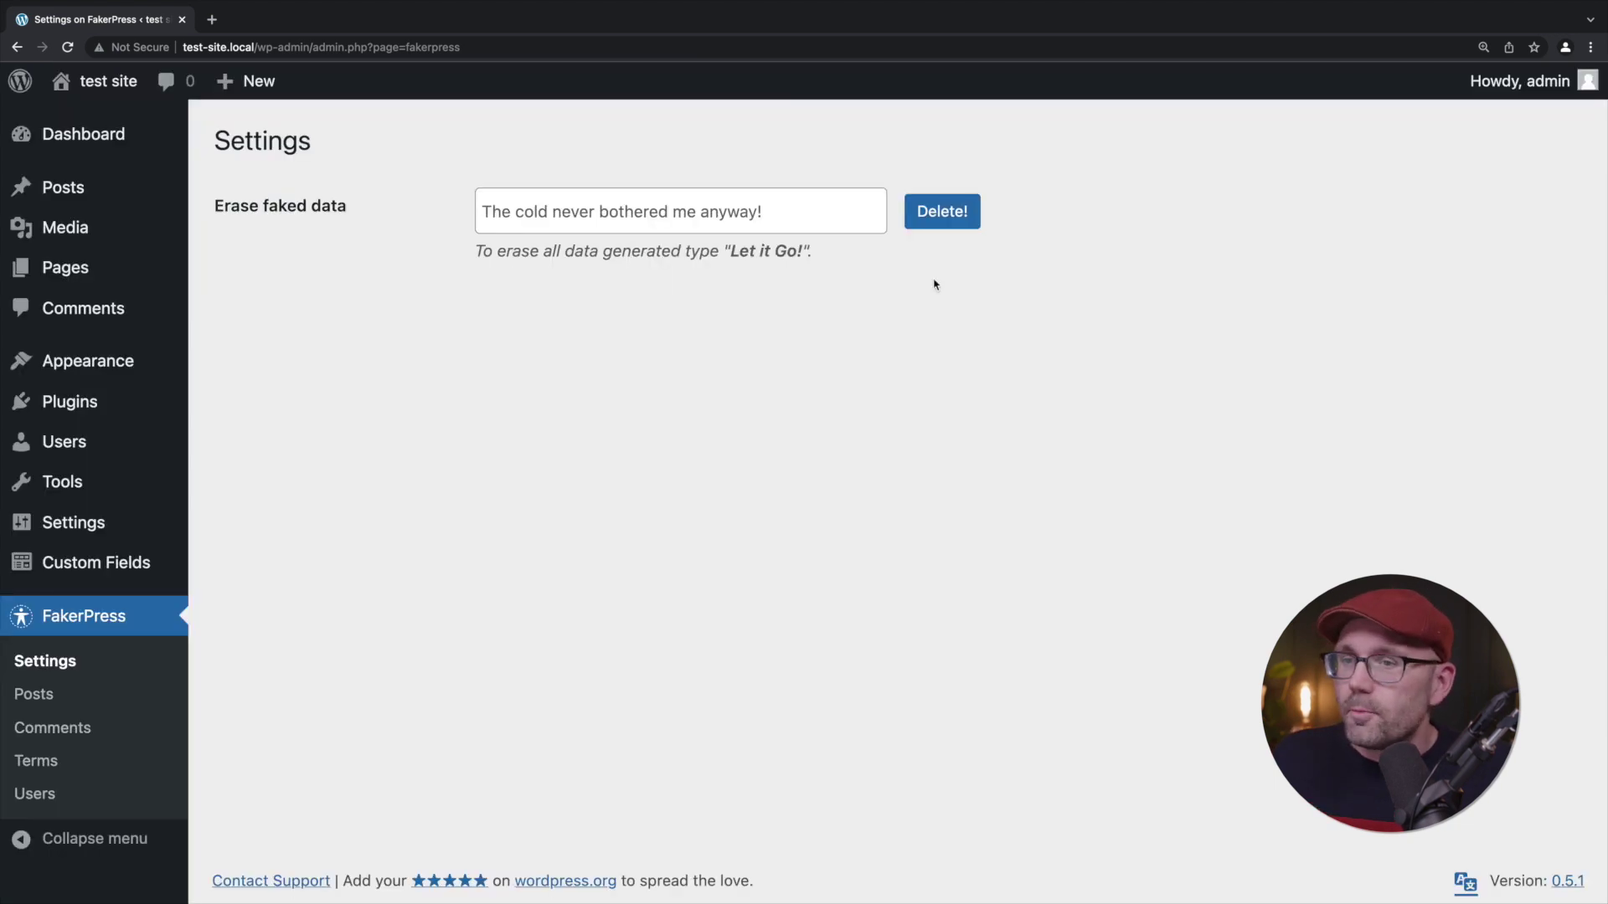
scroll(37, 736, up, 5)
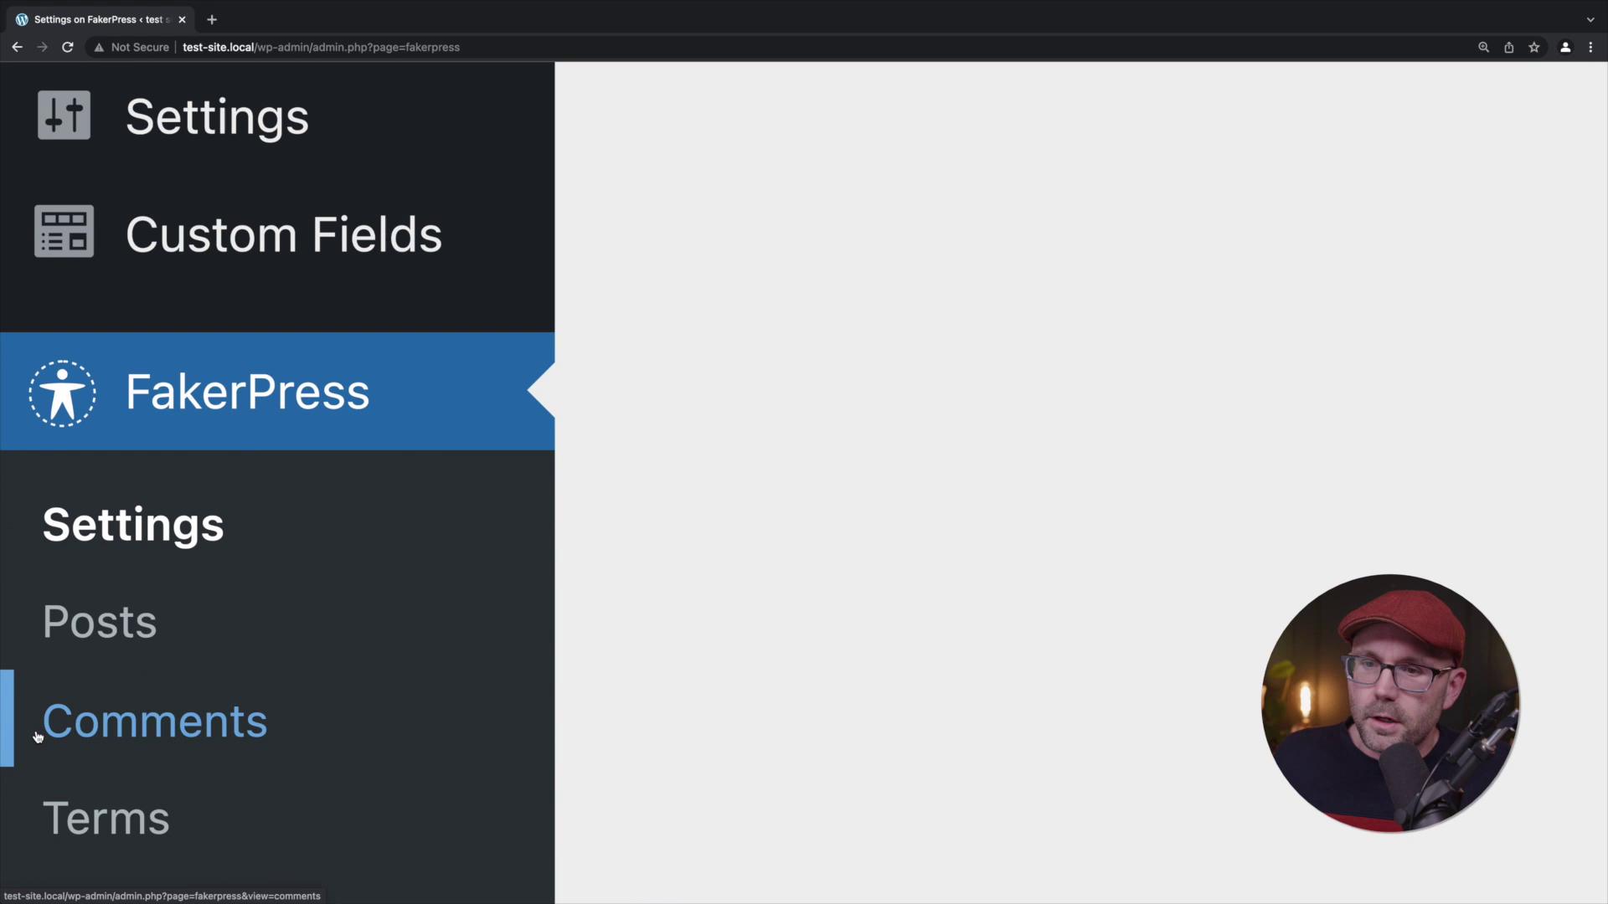
scroll(36, 736, down, 2)
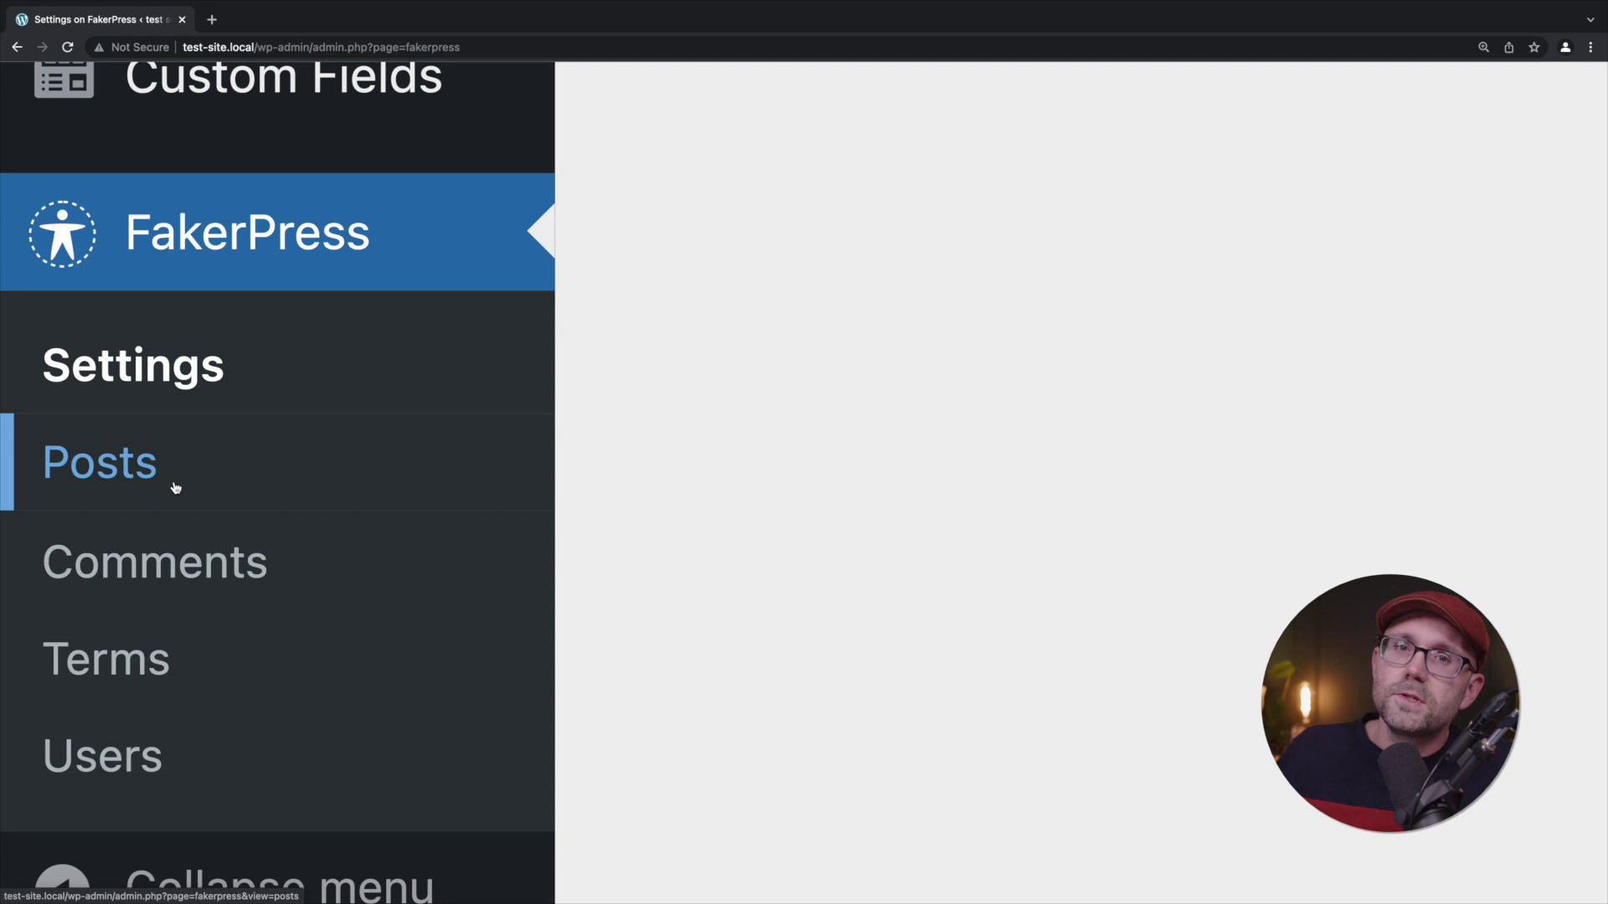
Step: Open FakerPress > Posts and look over the Generate Posts form options
click(175, 487)
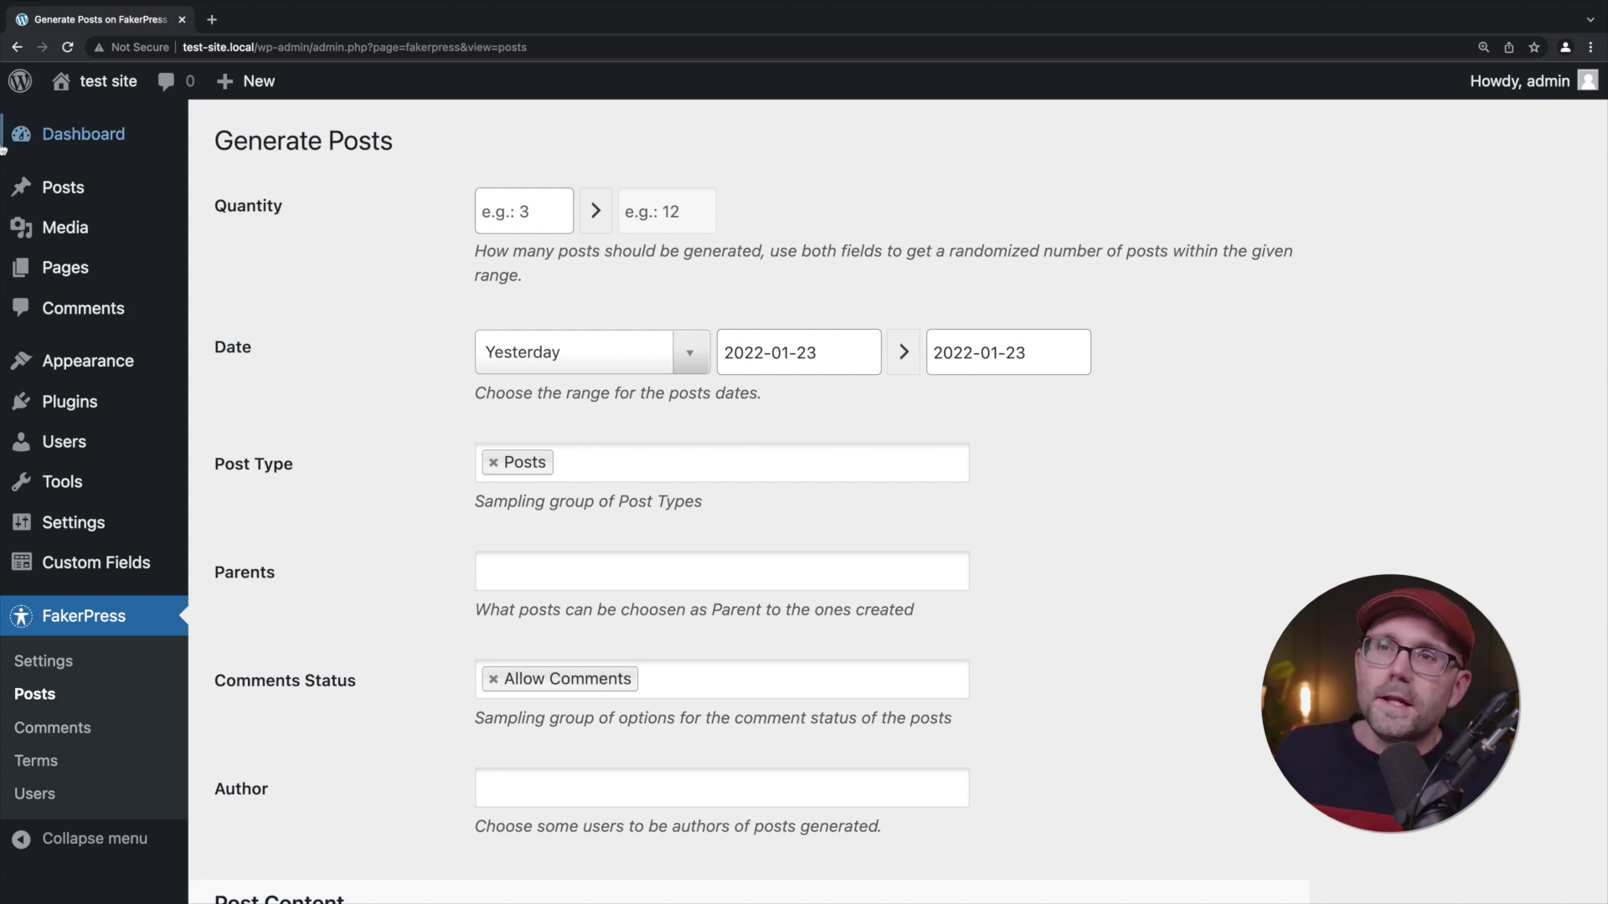
mouse_move(49, 184)
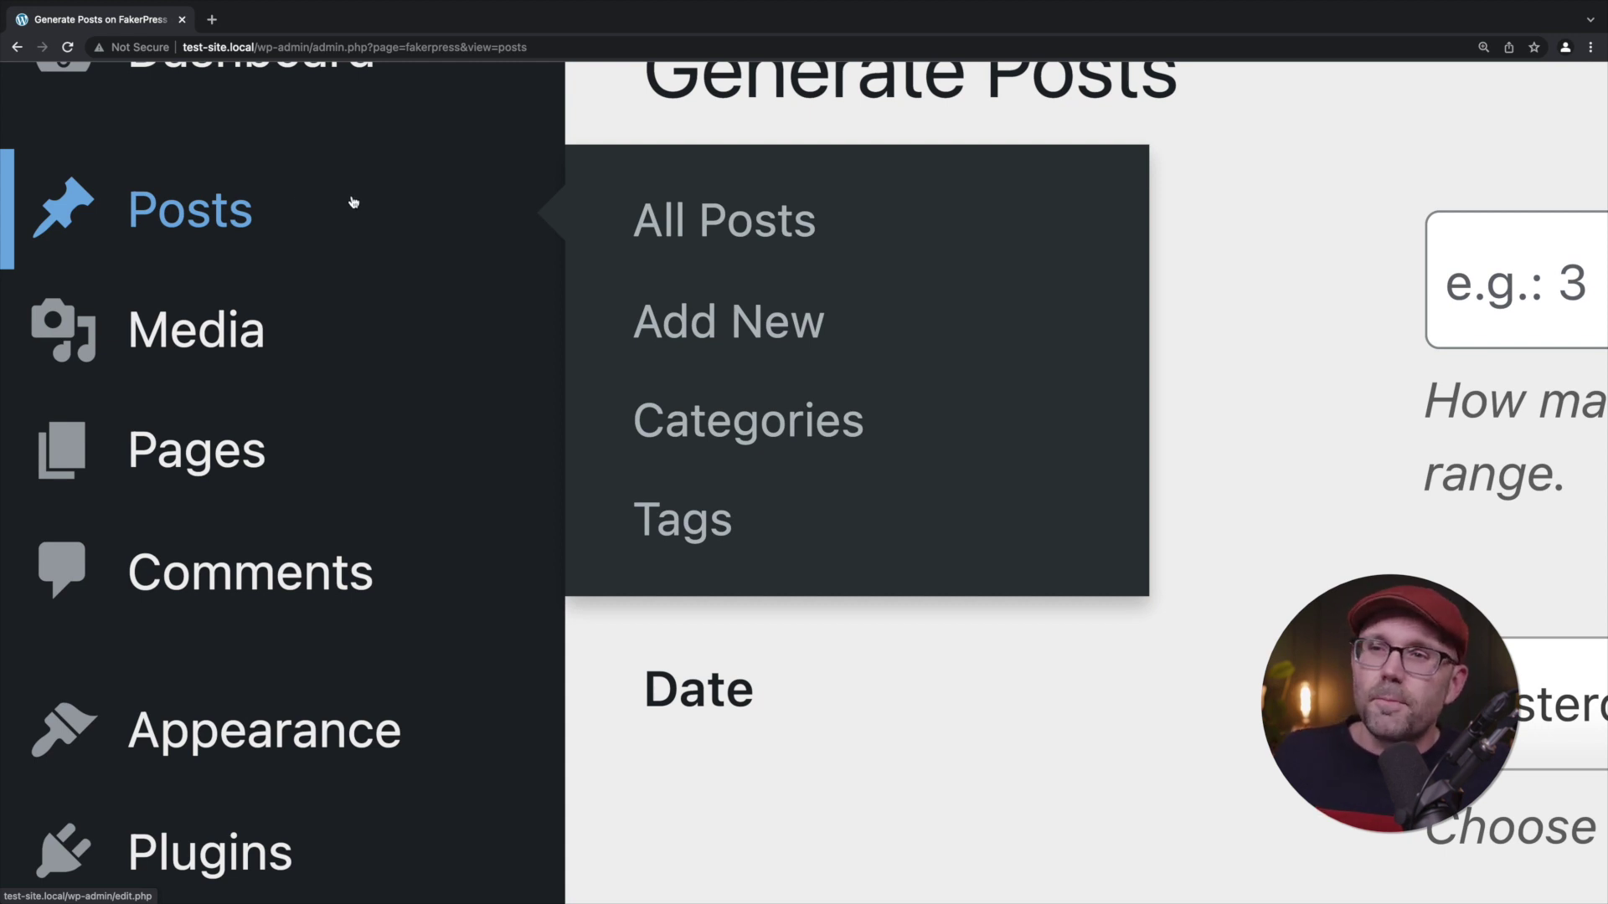
mouse_move(327, 314)
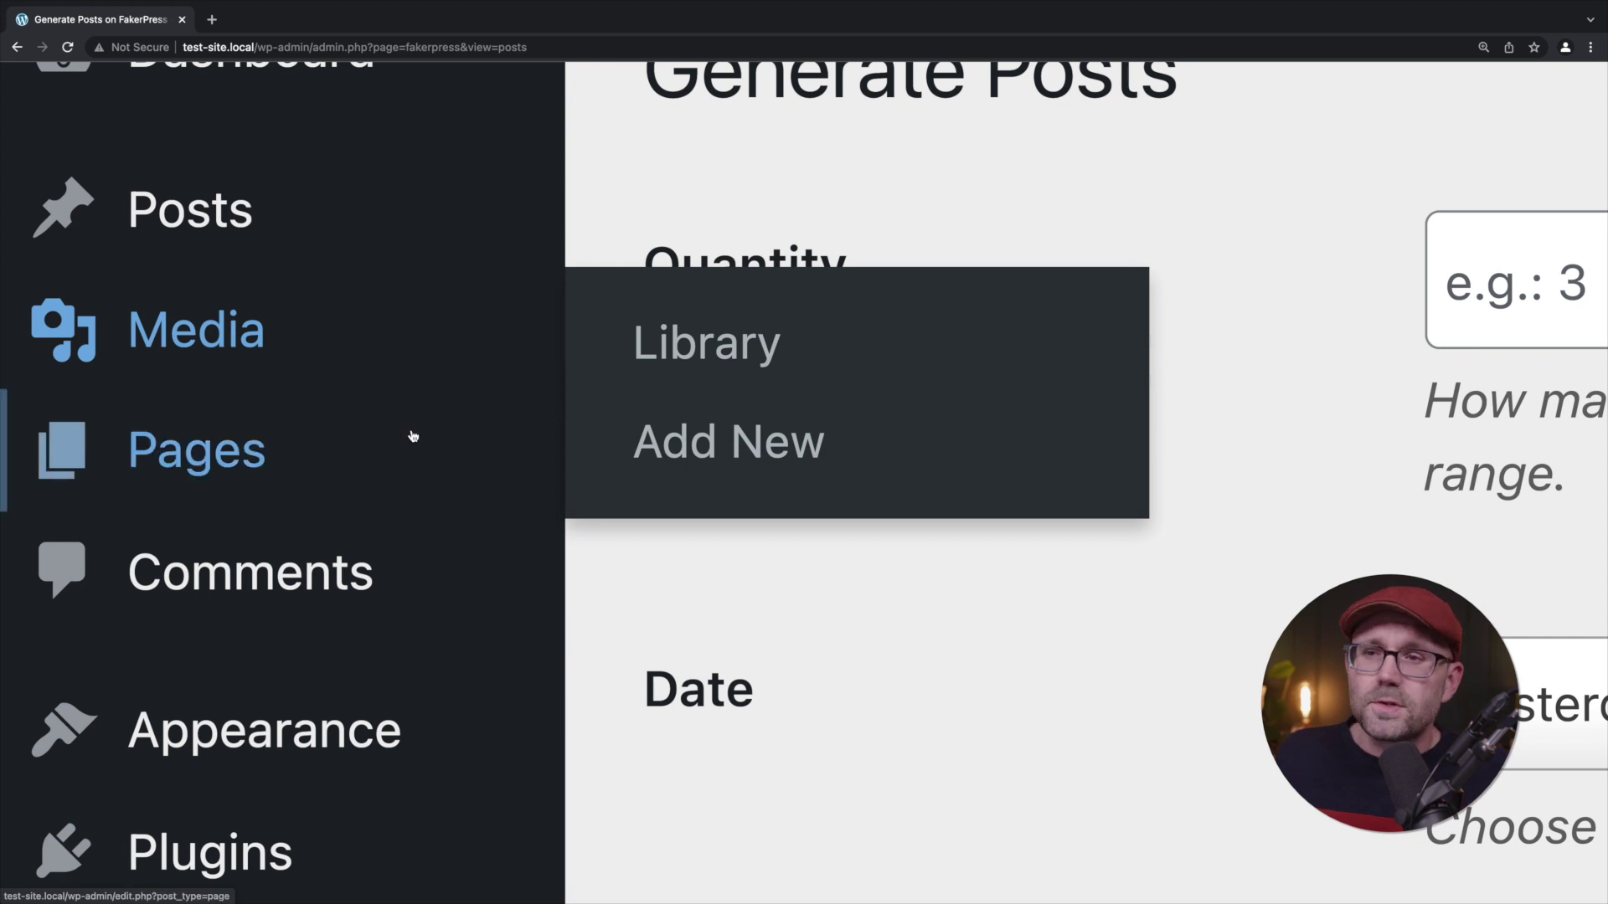
mouse_move(410, 442)
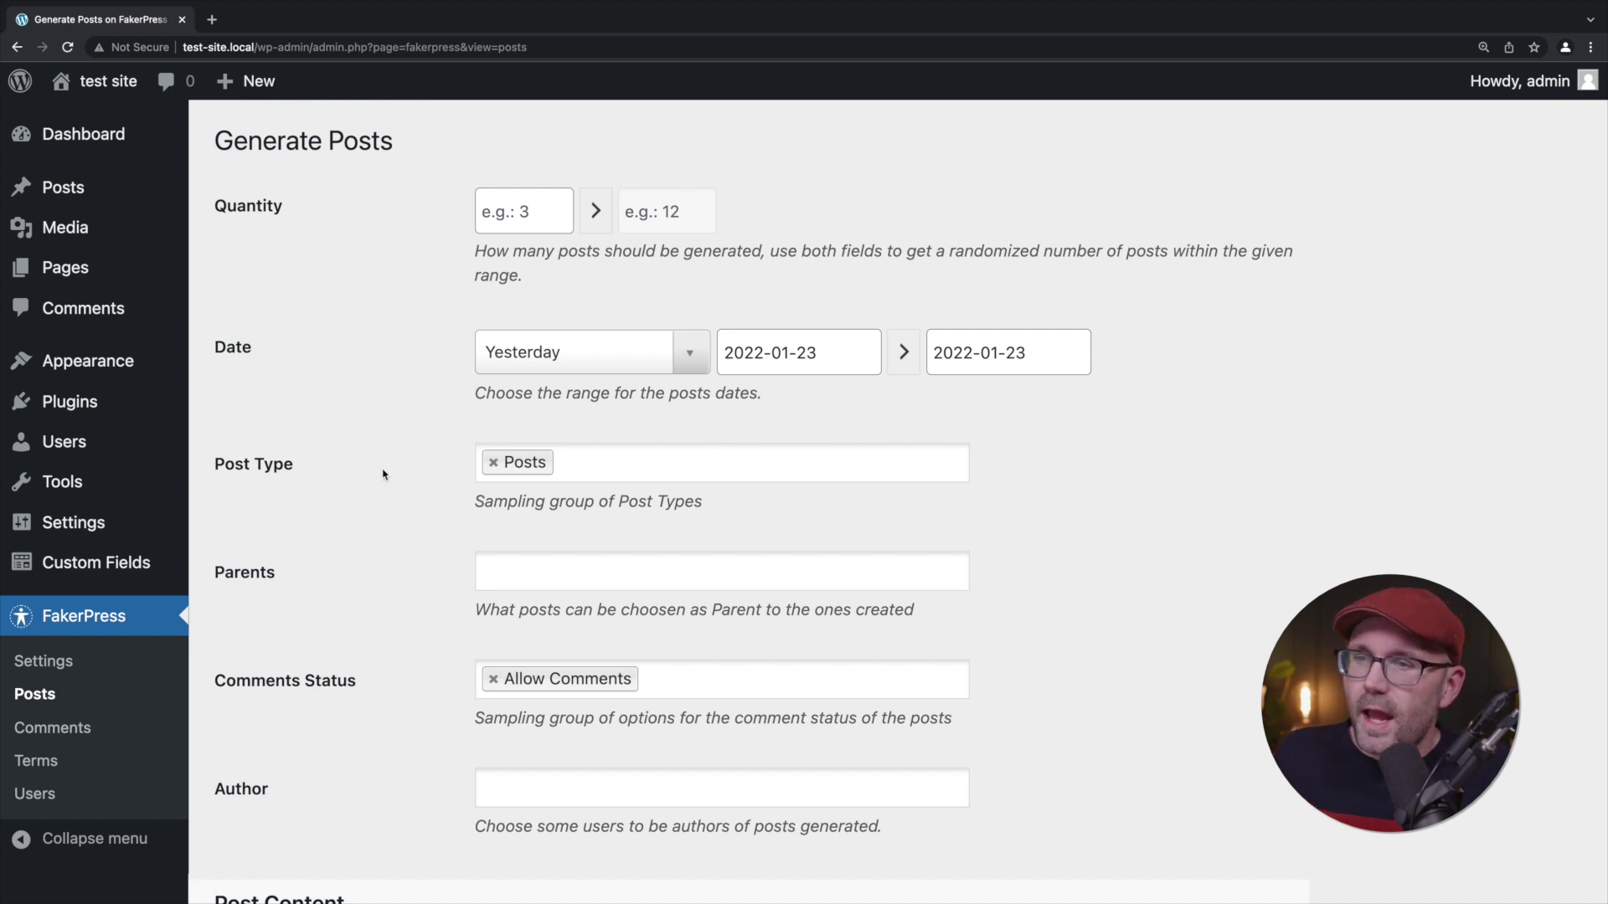
scroll(384, 470, up, 5)
scroll(314, 469, down, 5)
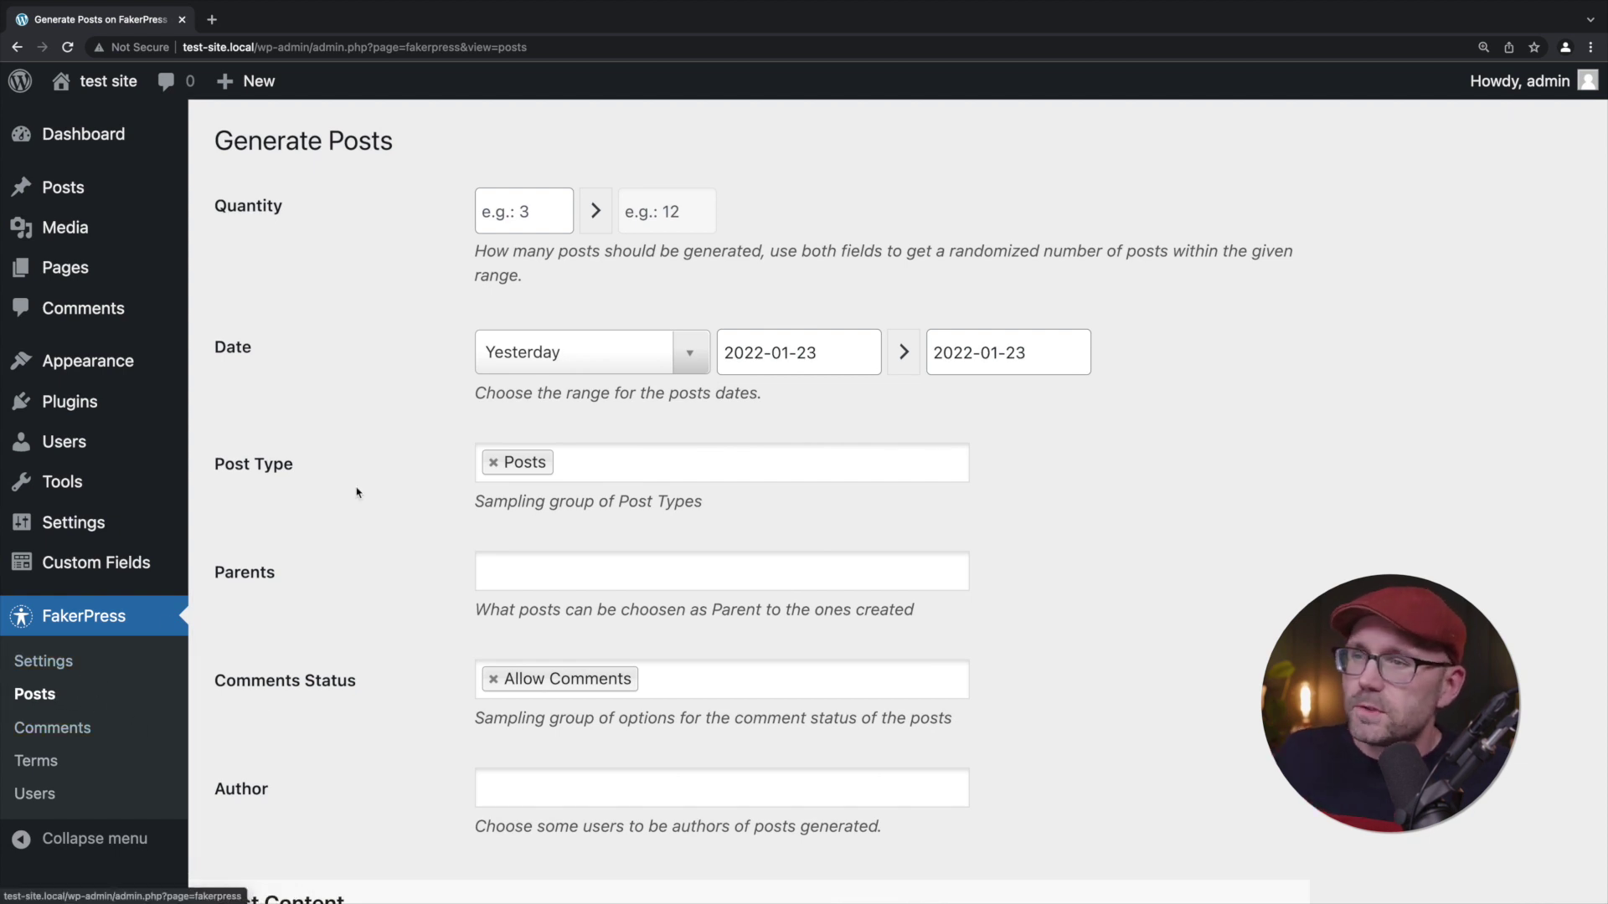
scroll(355, 491, up, 5)
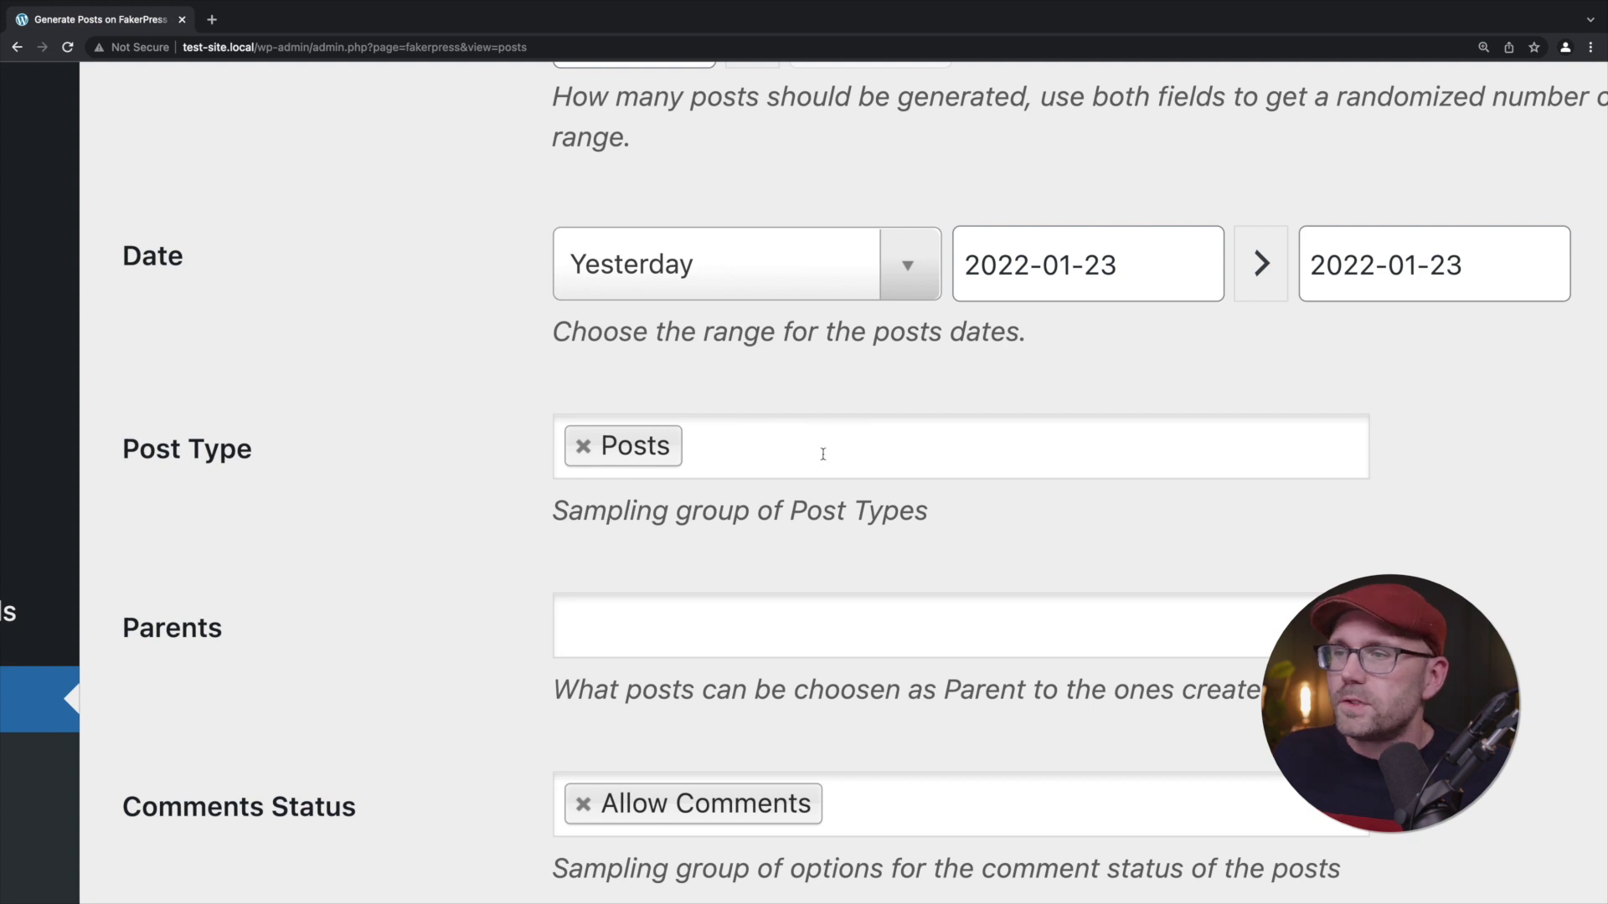
click(816, 446)
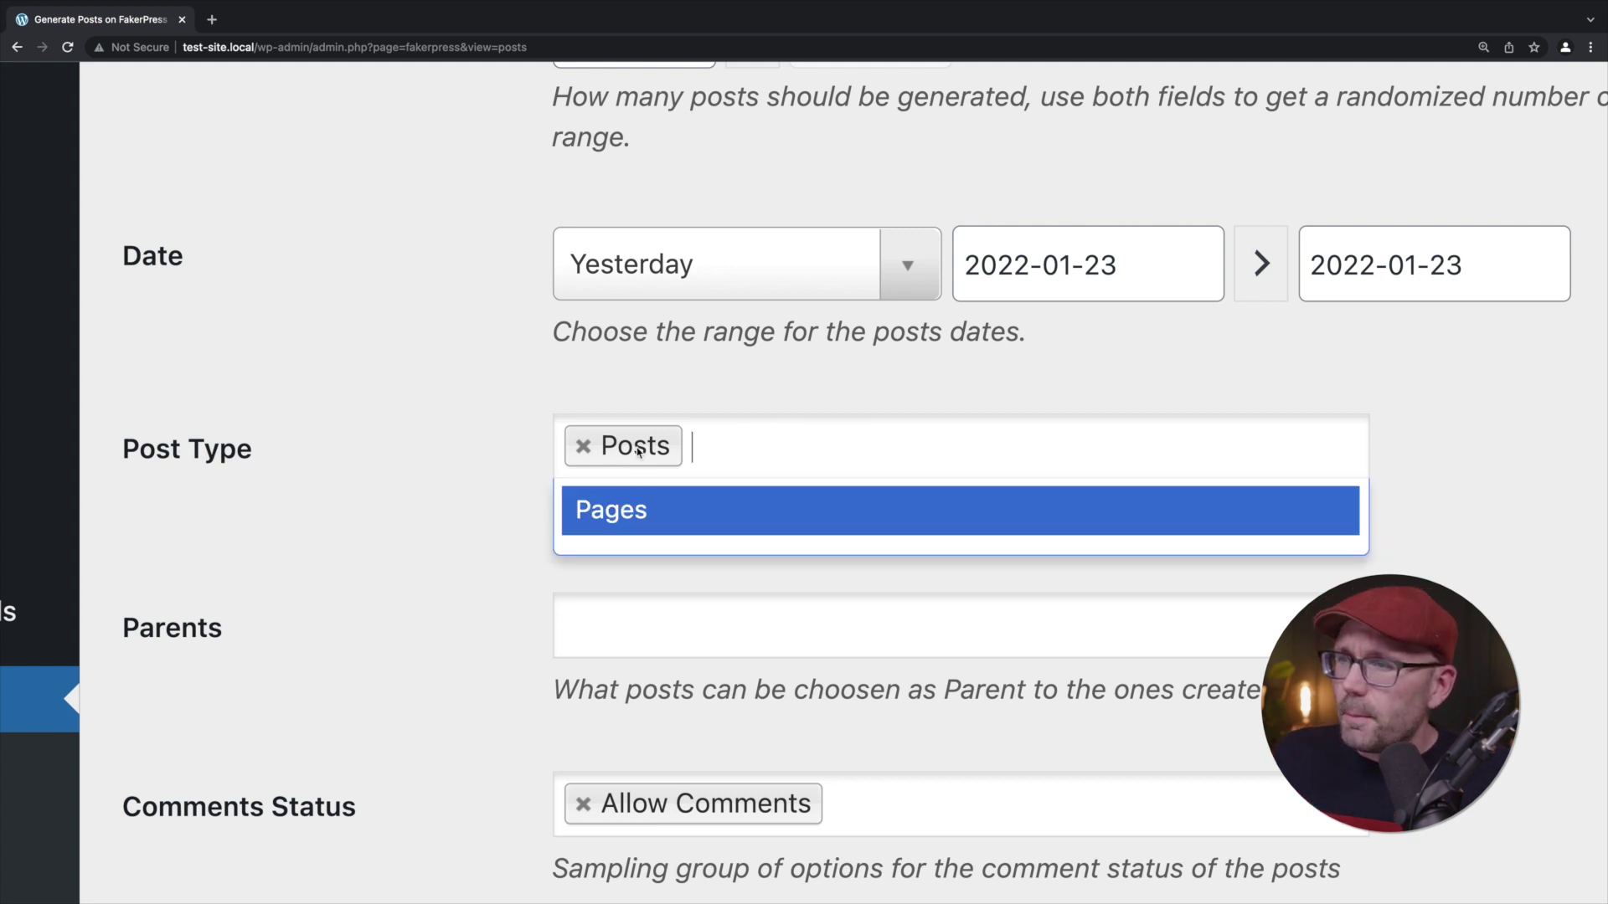
click(651, 516)
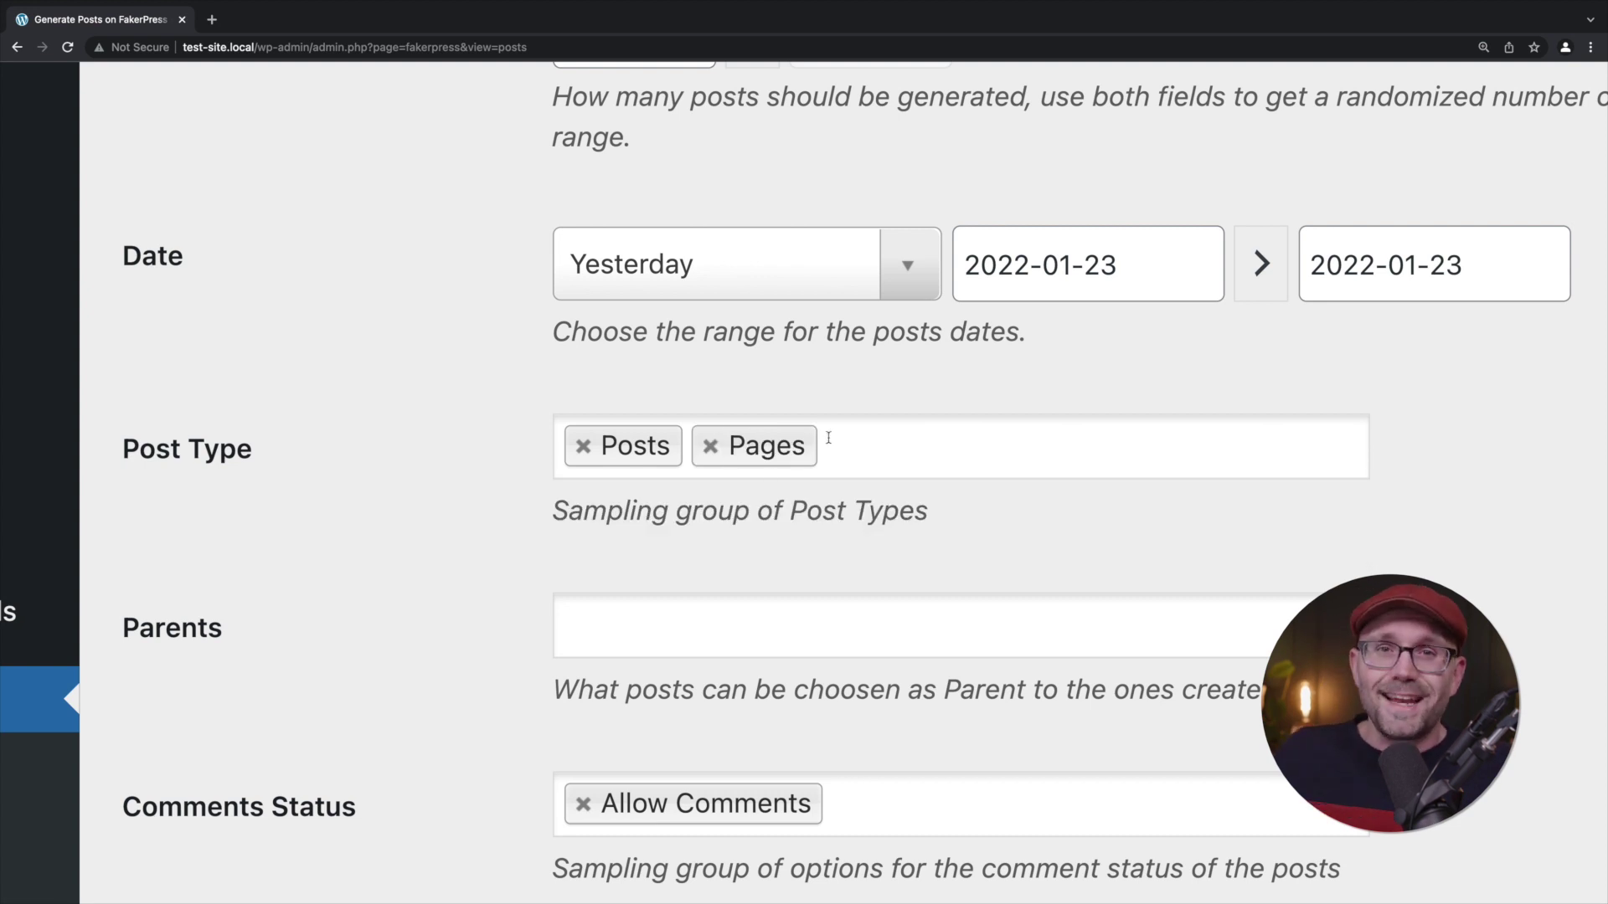
click(711, 450)
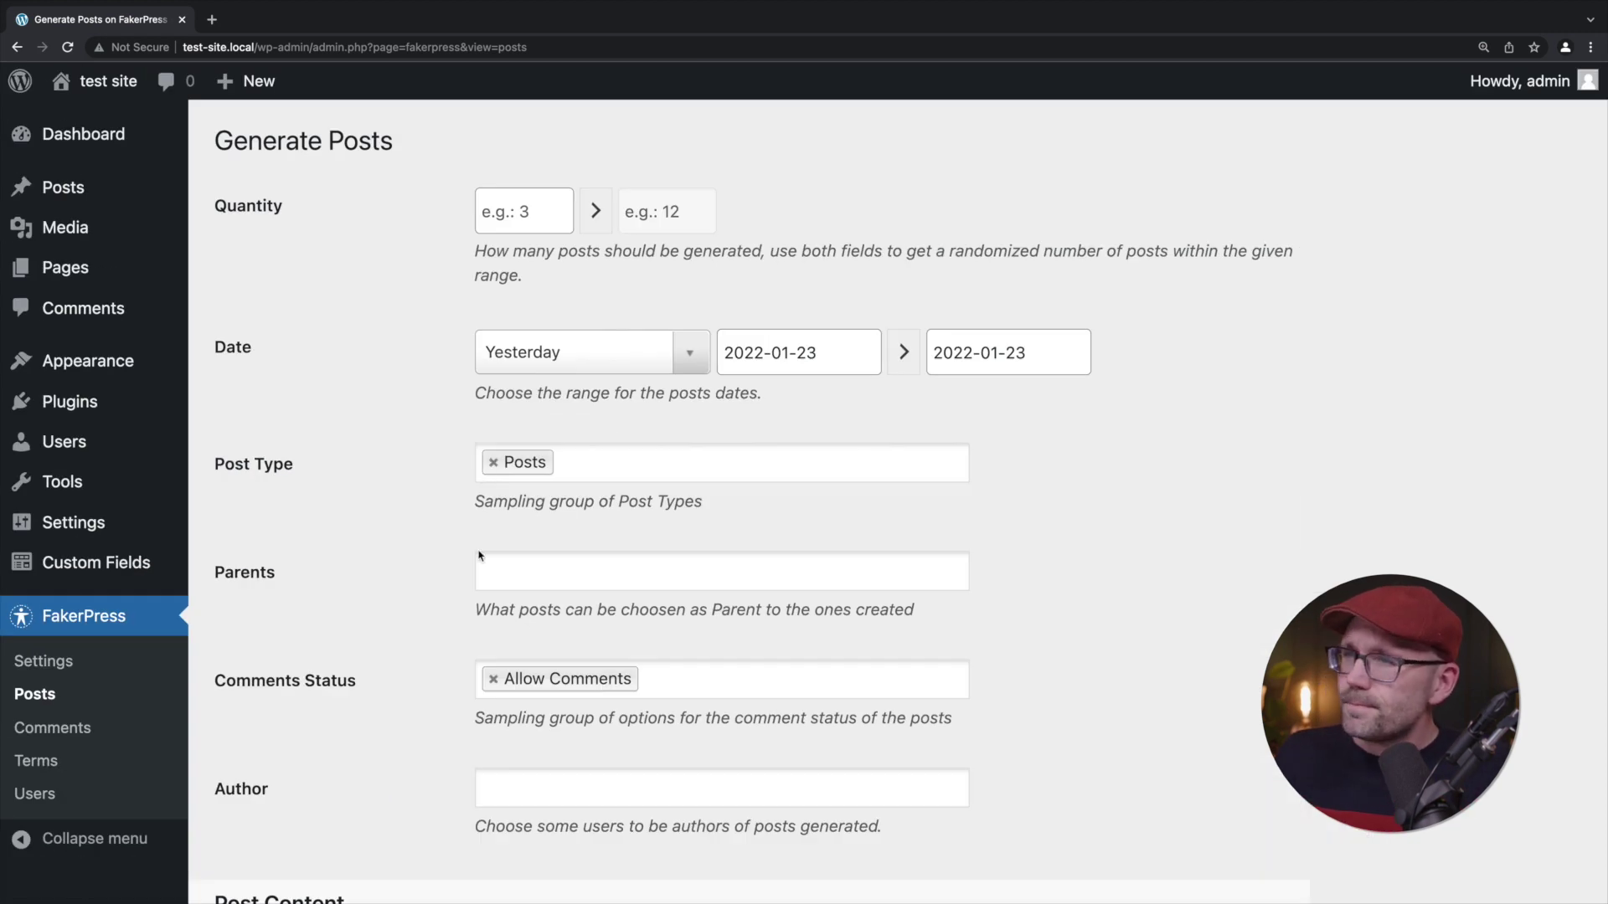
click(525, 214)
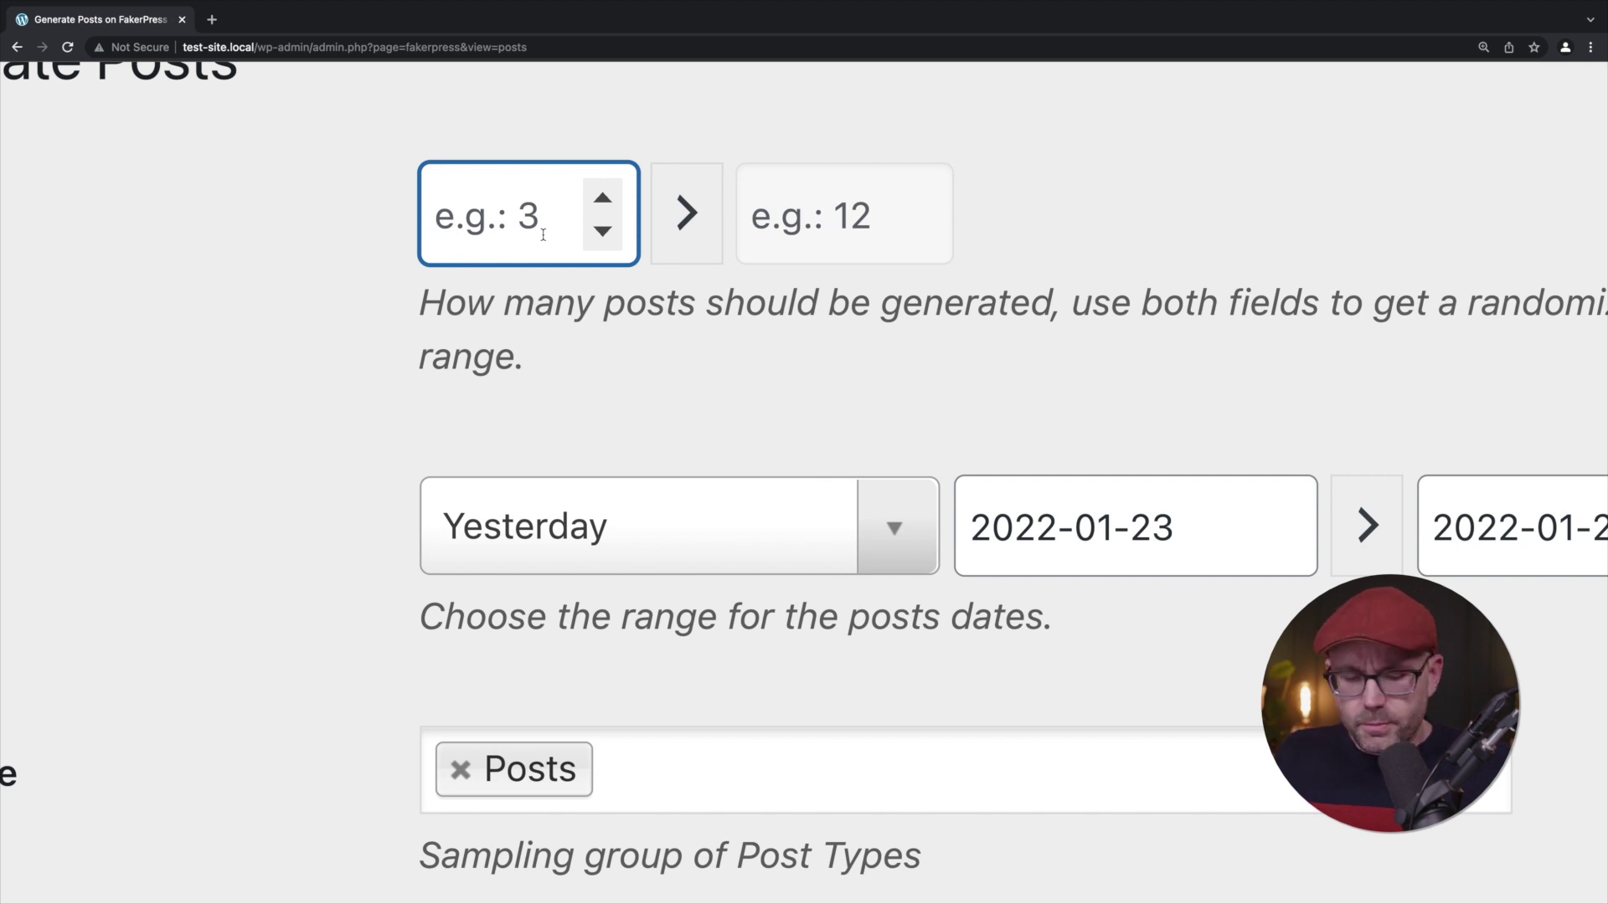
text(4)
key(Tab)
text(8)
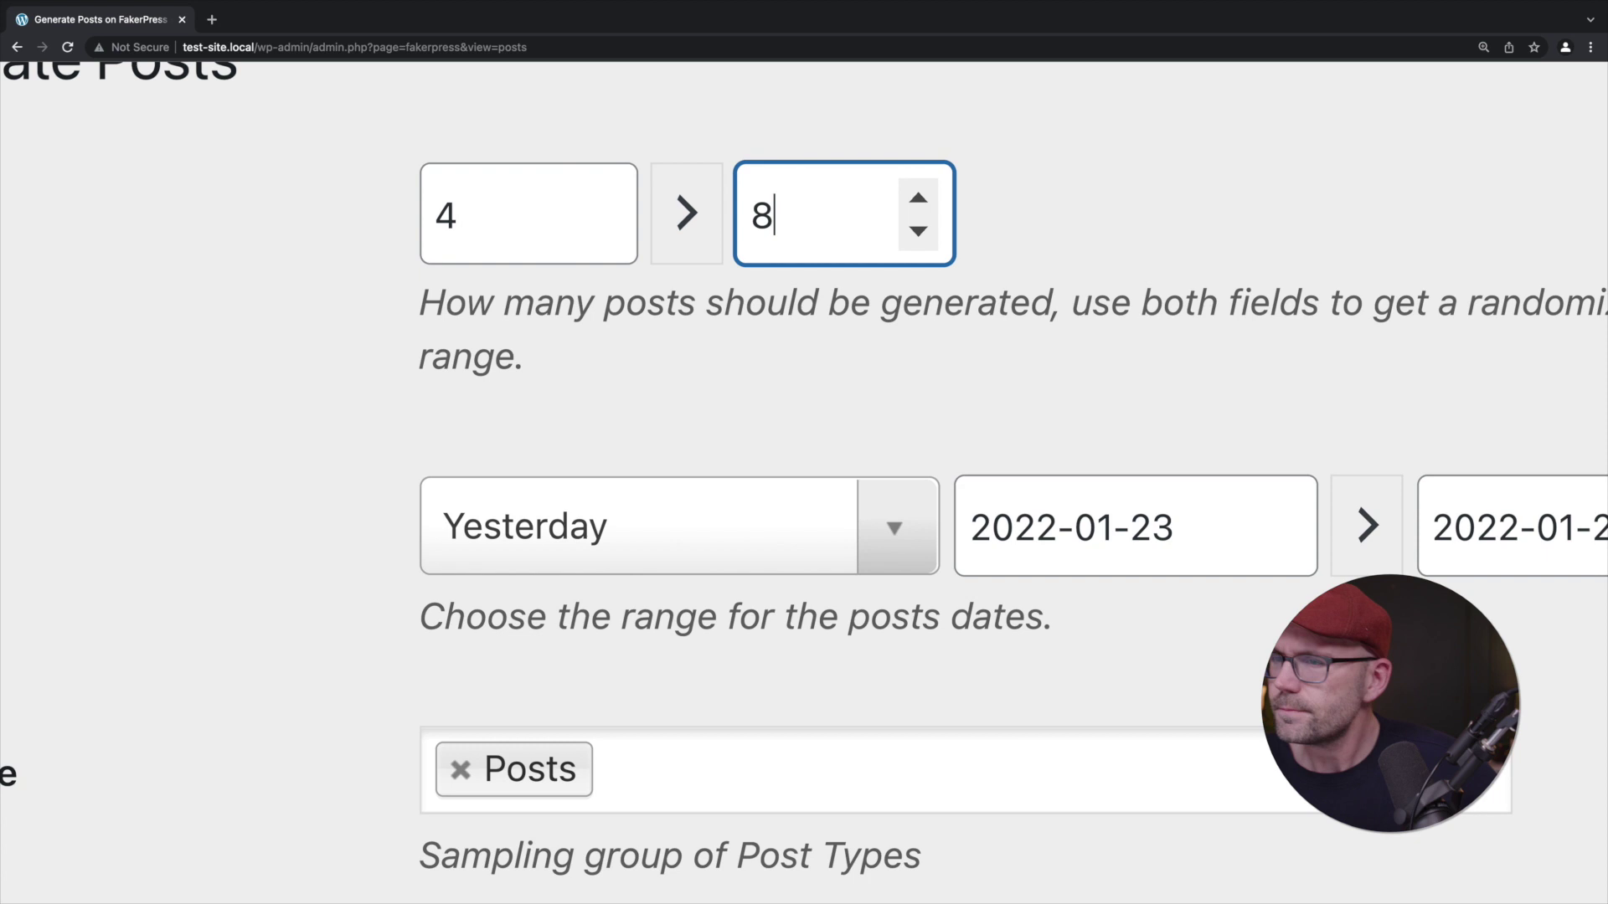
scroll(201, 664, left, 5)
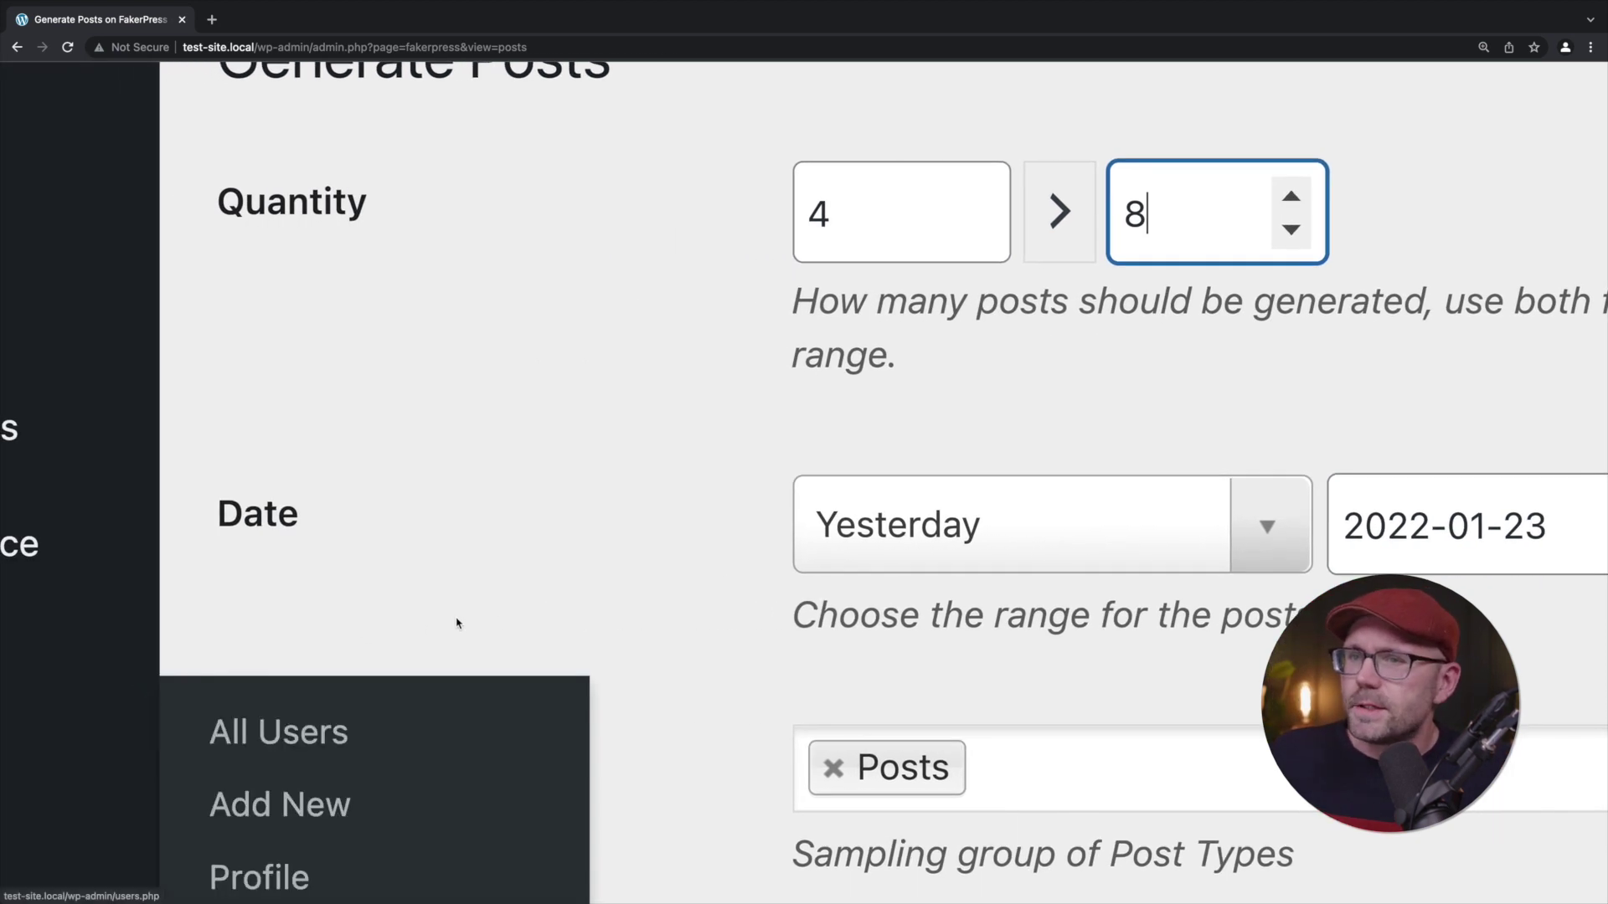
scroll(458, 623, down, 5)
scroll(684, 498, up, 3)
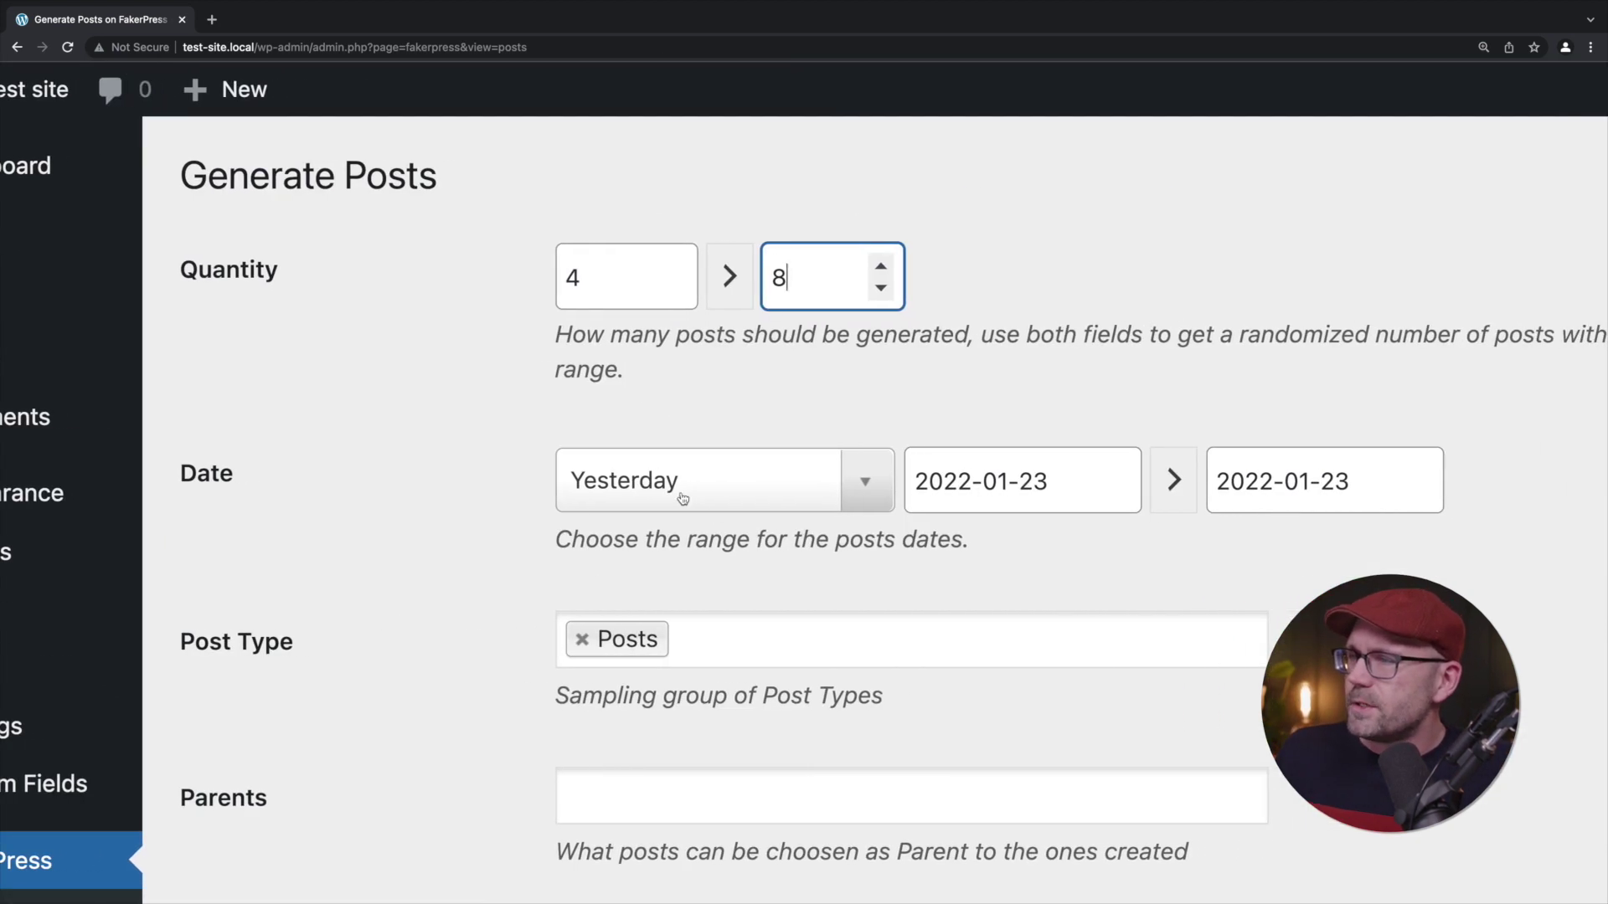
scroll(684, 498, right, 2)
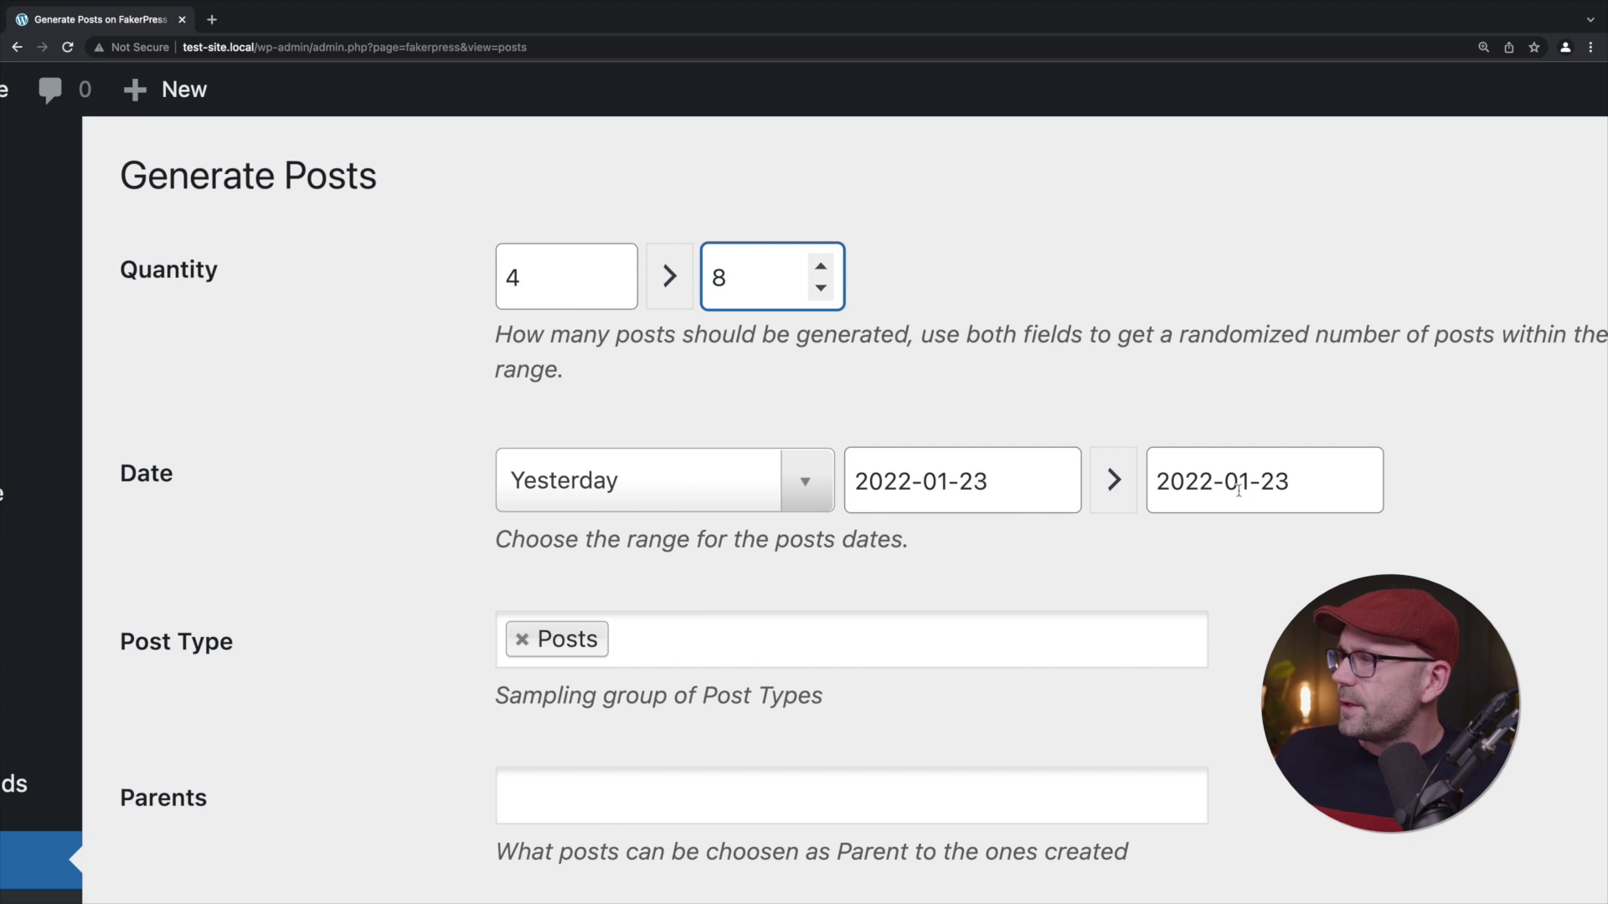
scroll(1244, 493, down, 2)
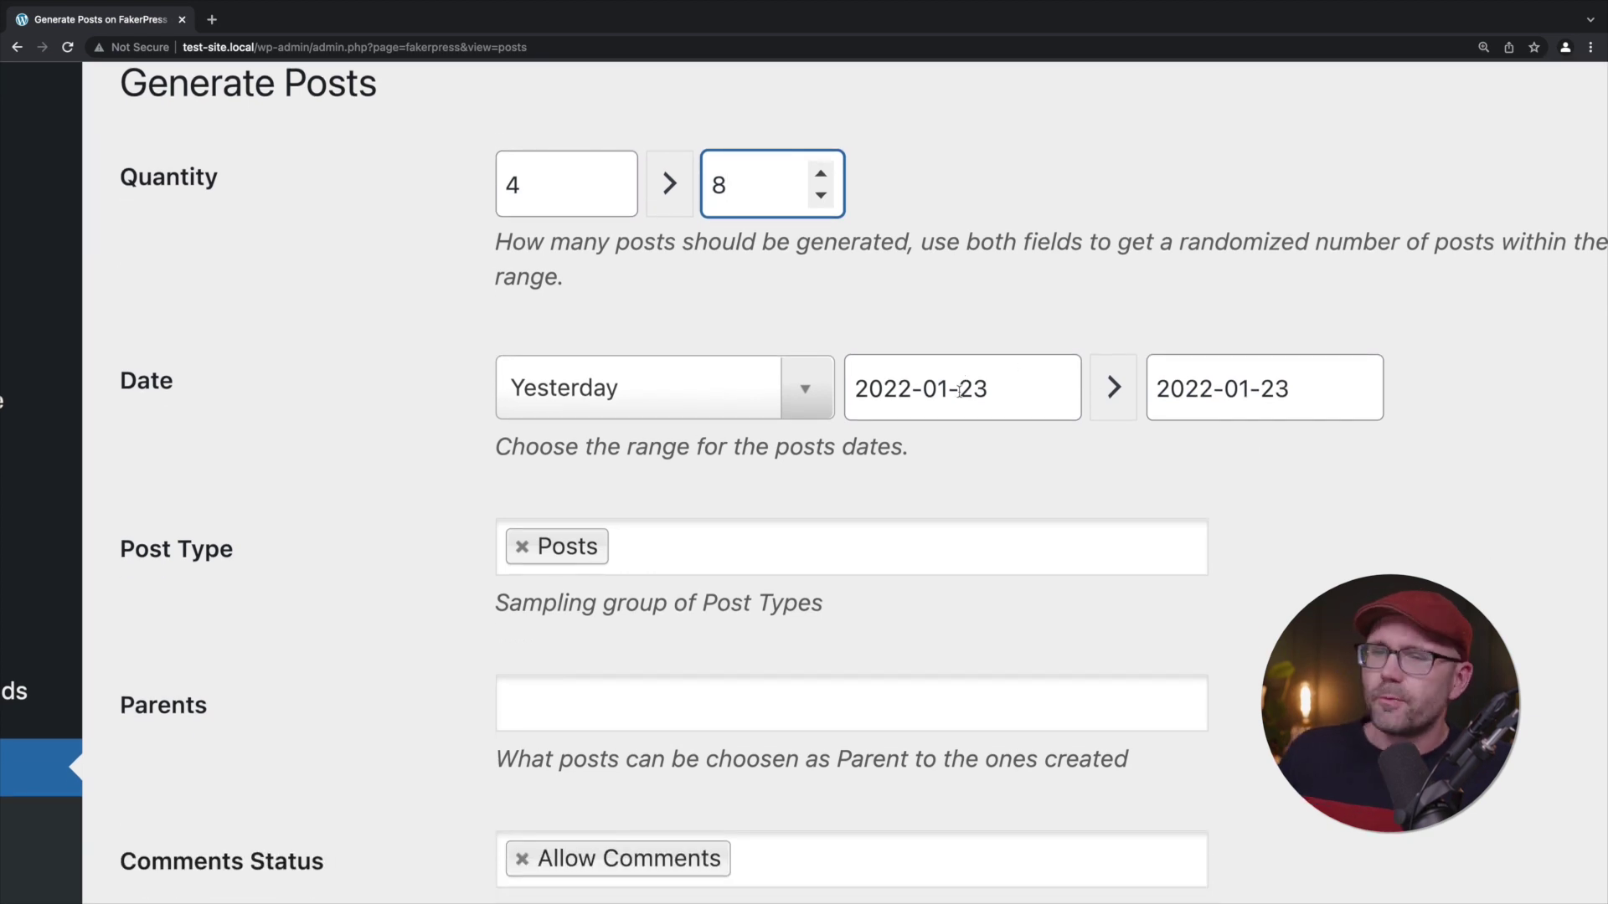
scroll(388, 601, down, 2)
scroll(388, 601, down, 3)
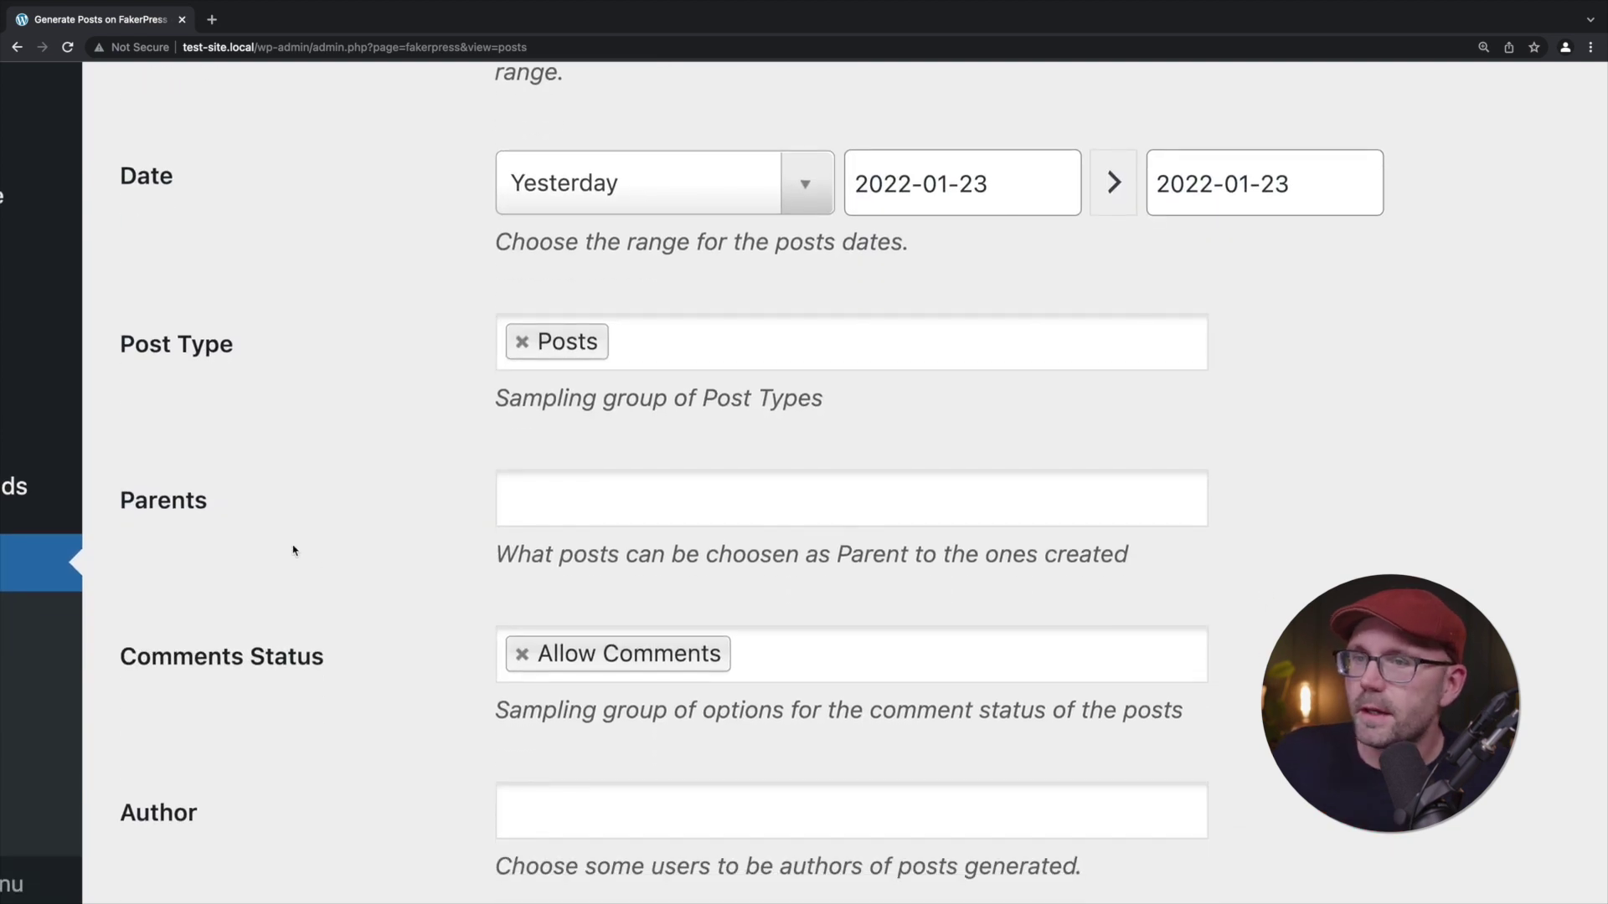
scroll(294, 549, down, 1)
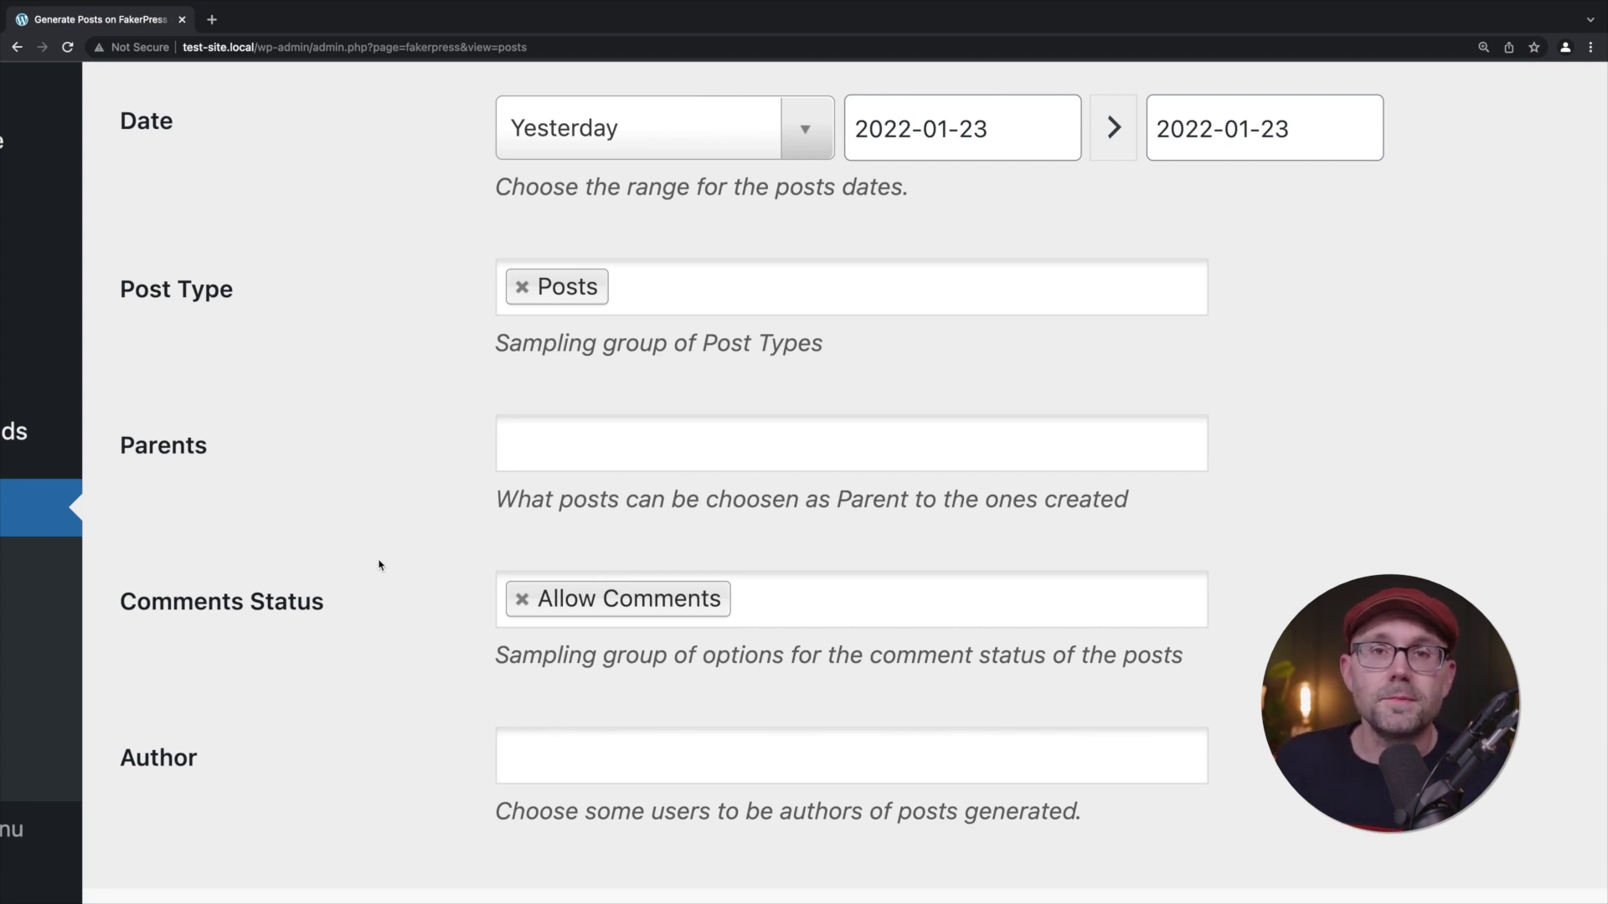
scroll(379, 565, down, 3)
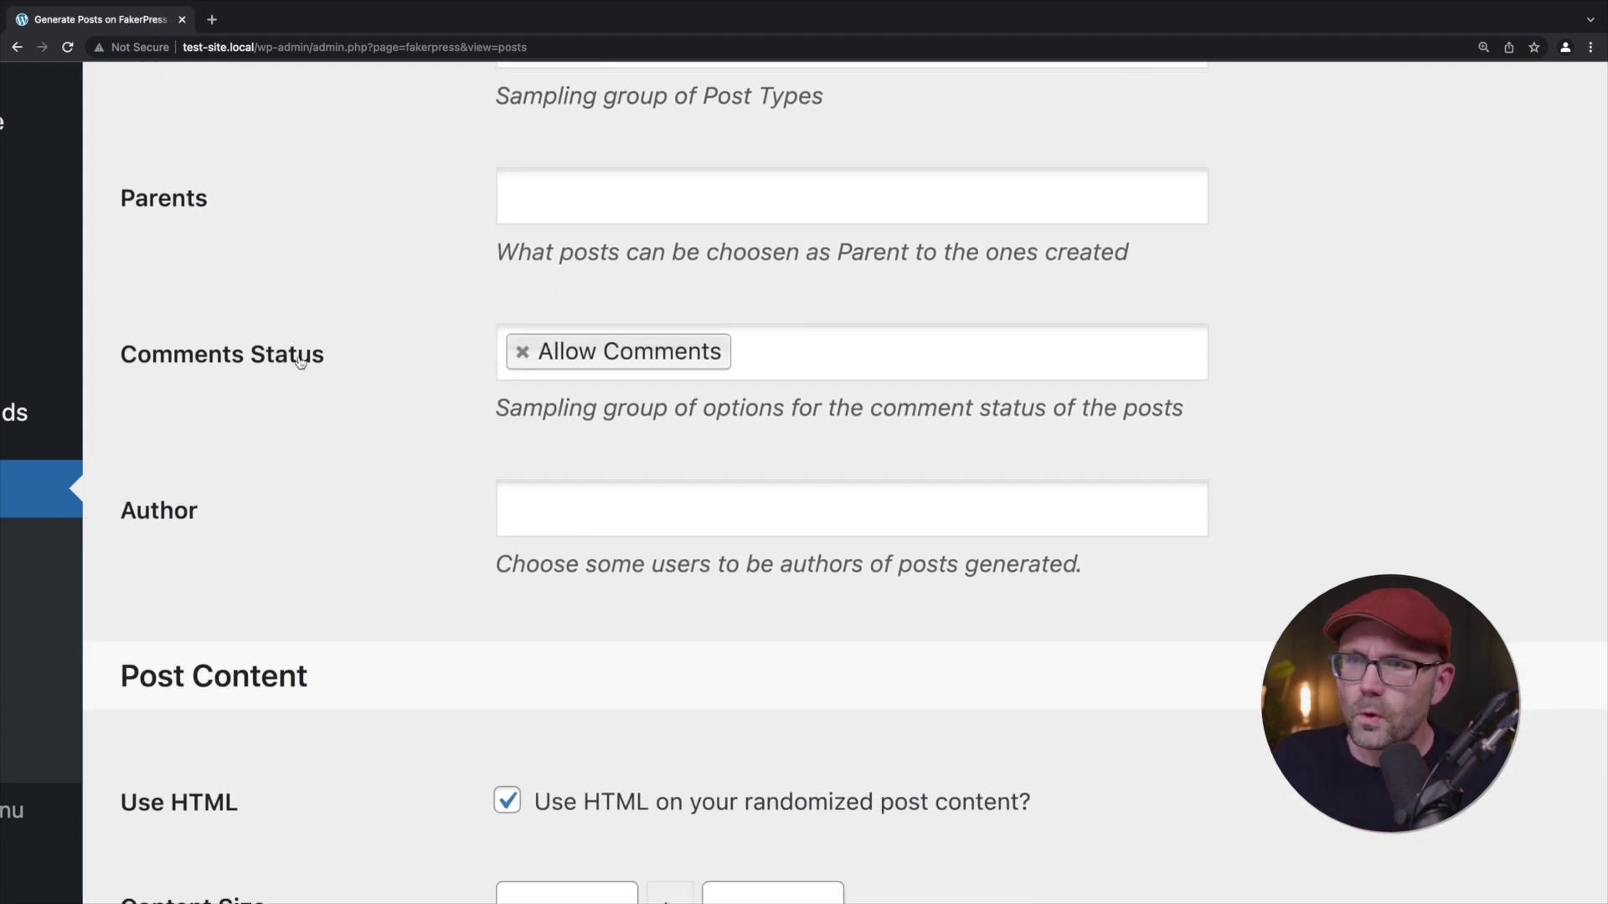
Step: Set the posts' comment status to Comments closed and their author to the admin account
click(521, 351)
click(645, 358)
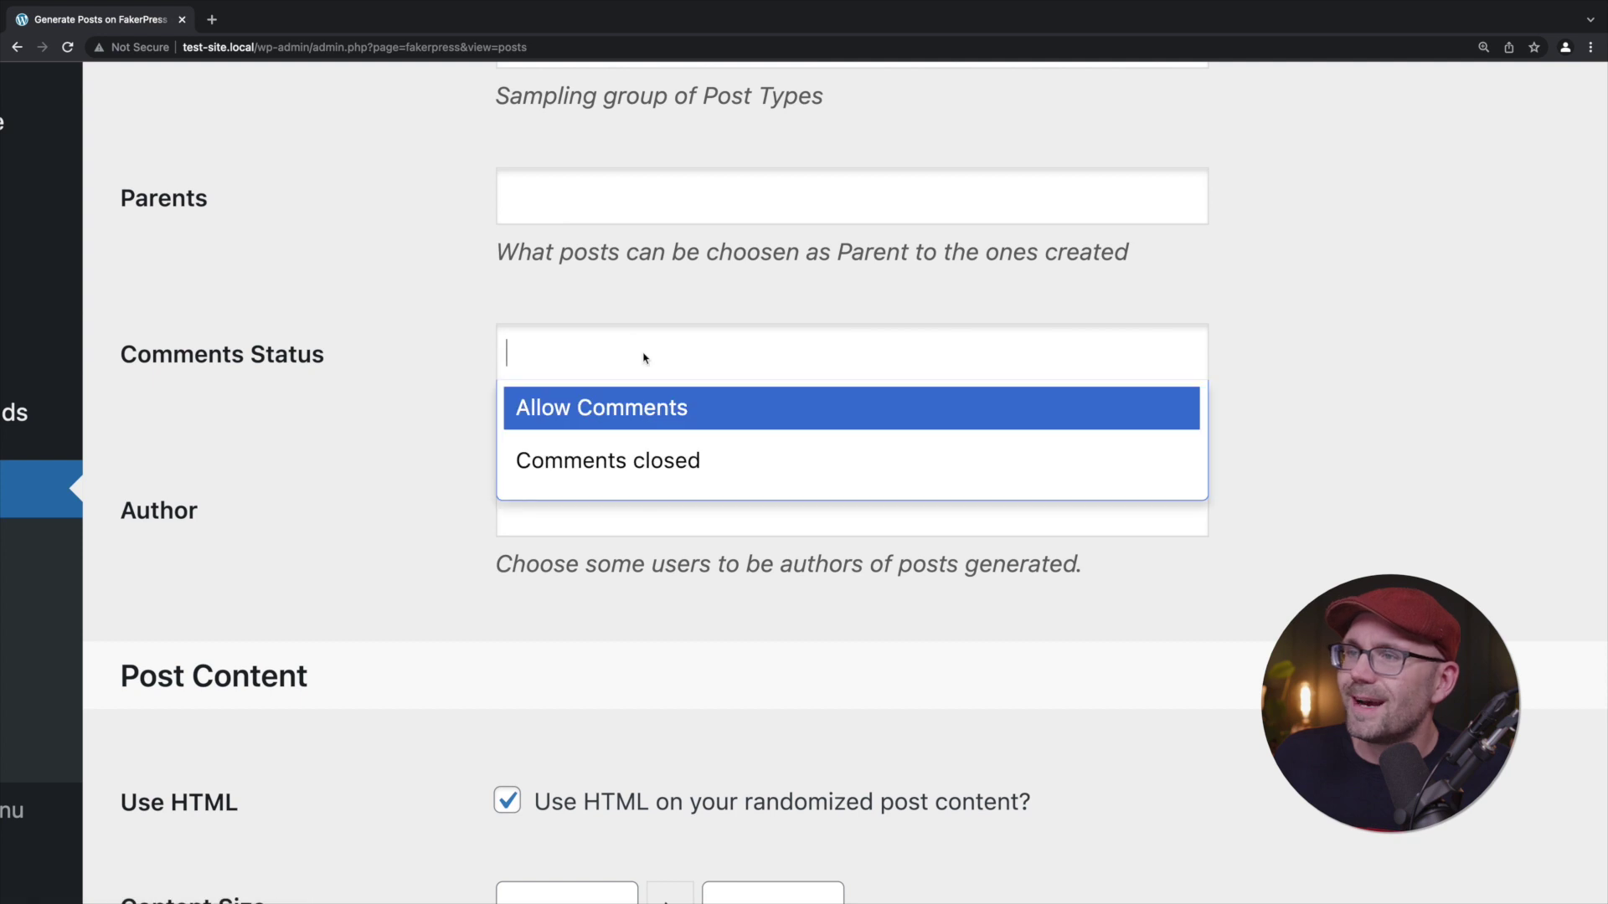
click(576, 466)
scroll(395, 603, down, 2)
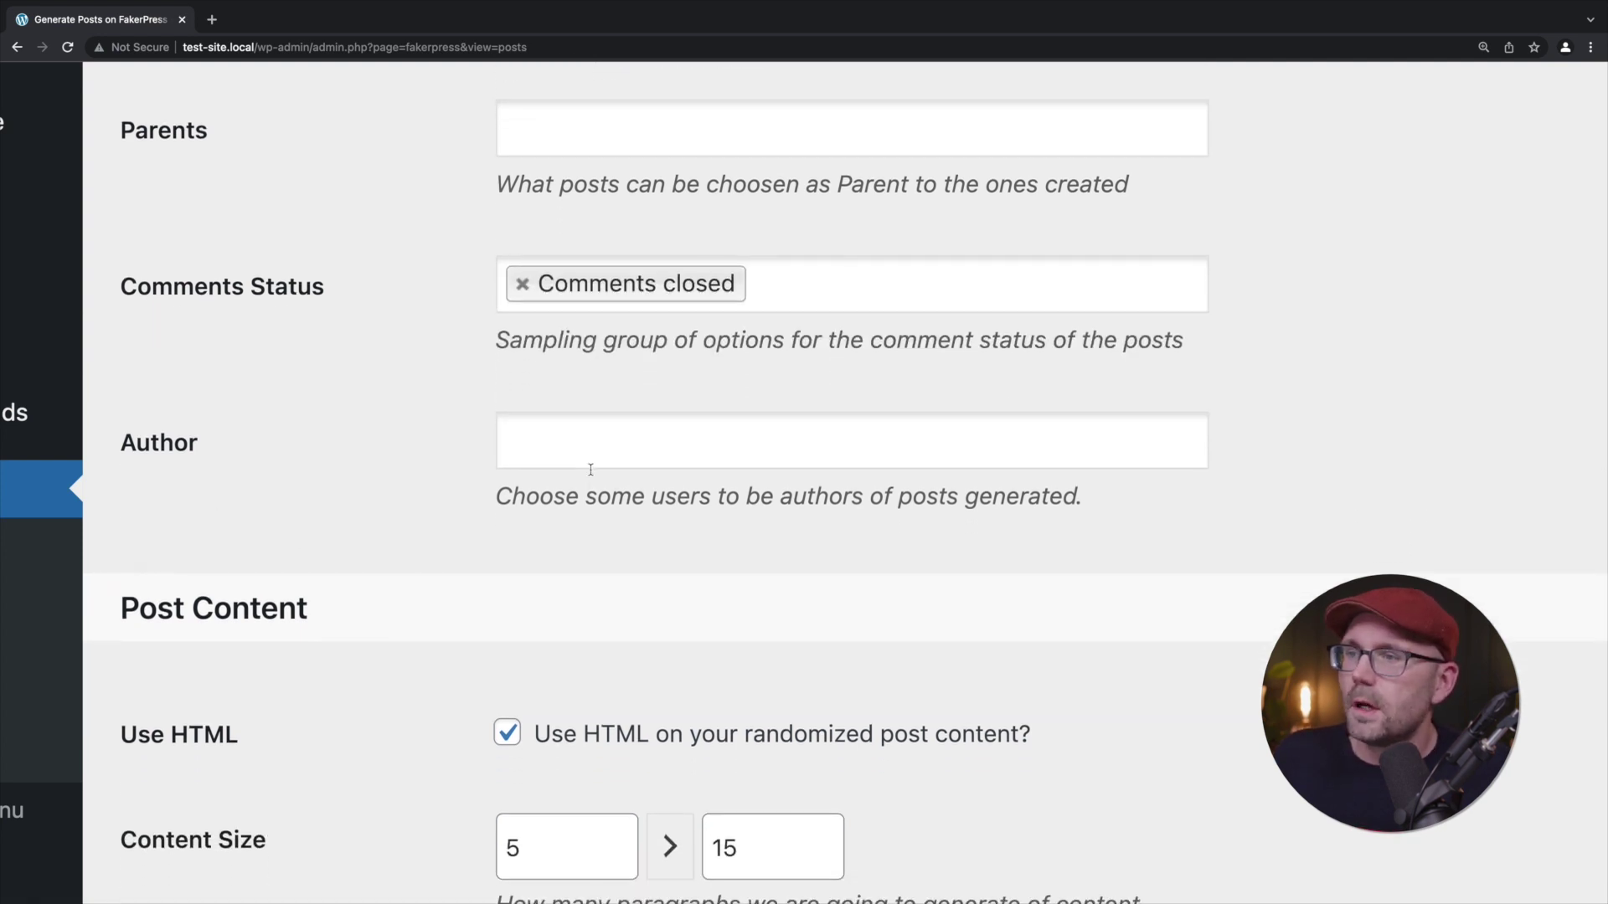
scroll(538, 578, down, 1)
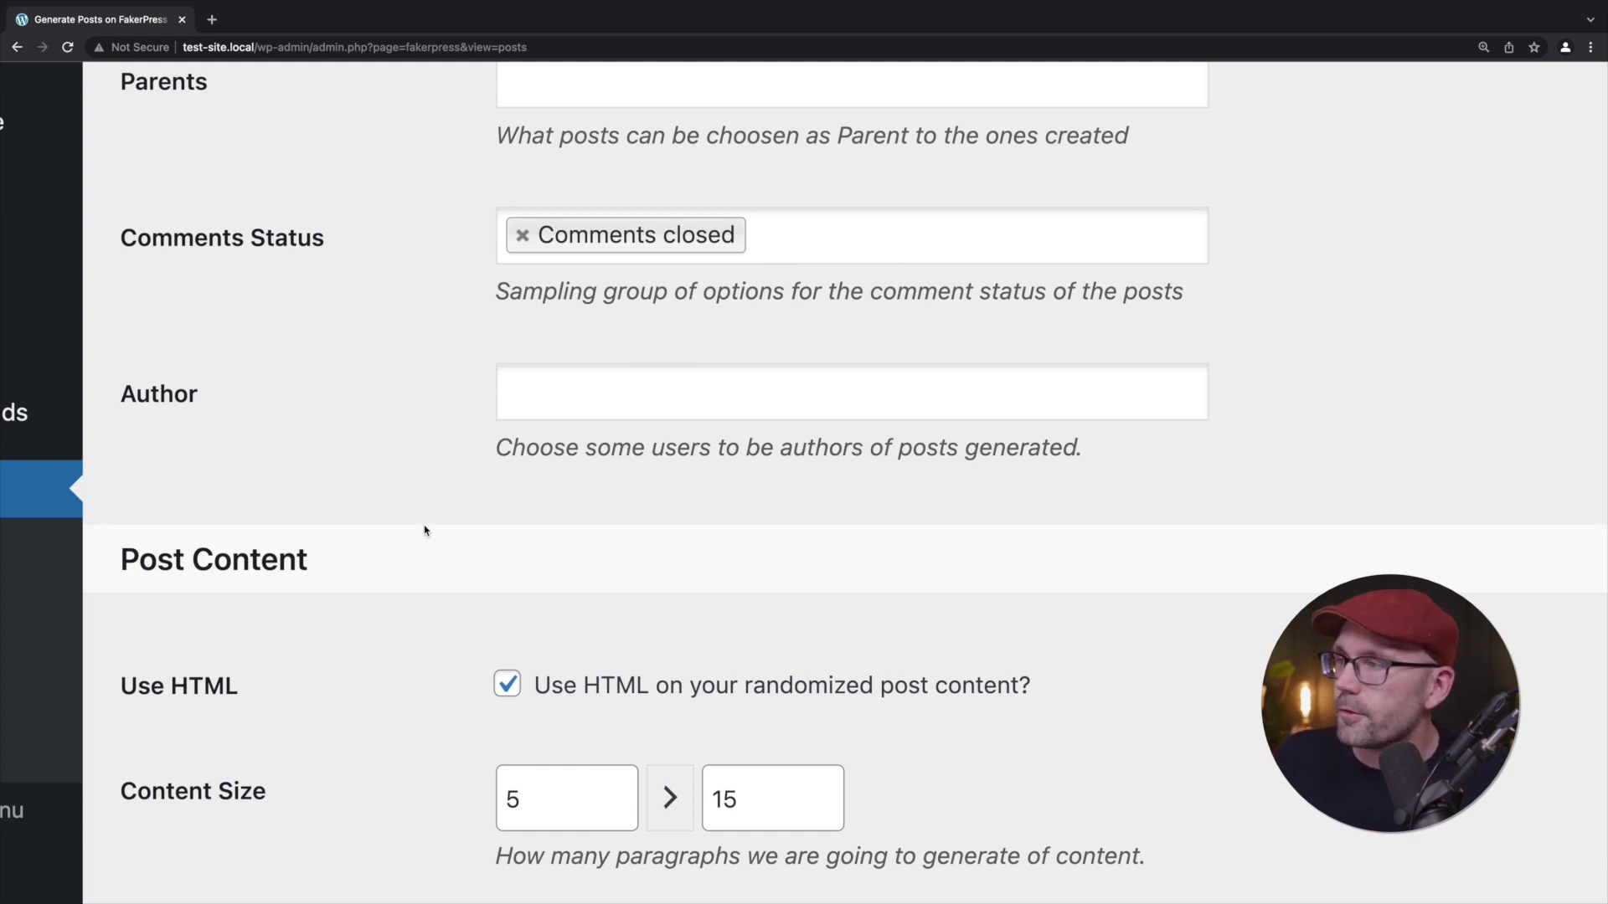
scroll(469, 494, down, 1)
click(581, 369)
click(590, 426)
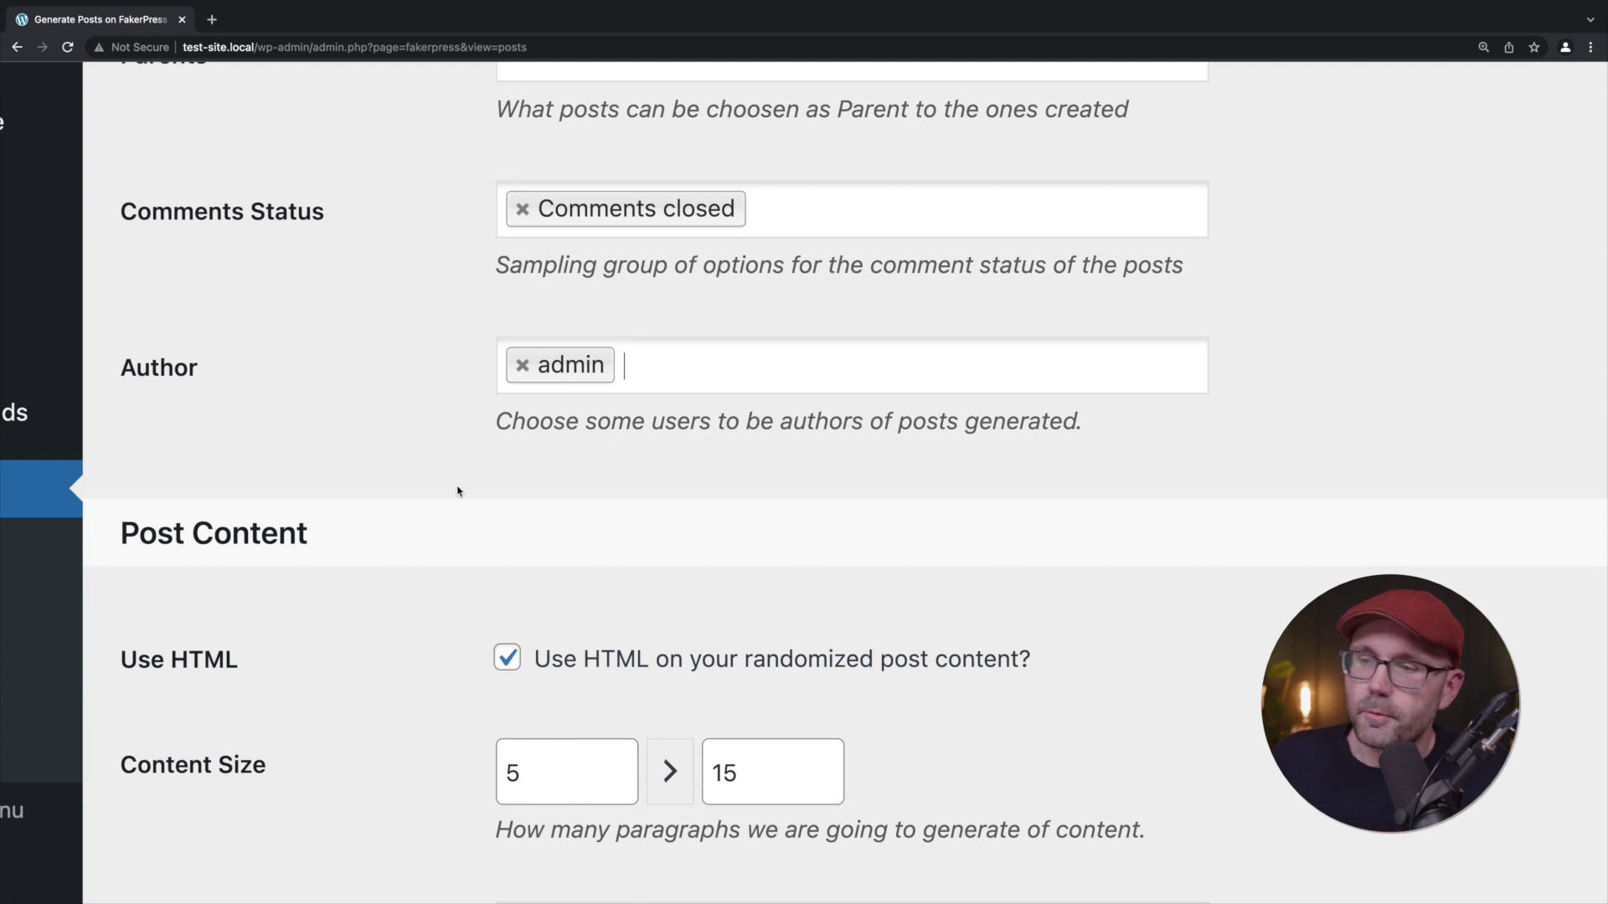
Step: Check the image providers list for additional providers, then dismiss the suggestions
scroll(457, 534, down, 5)
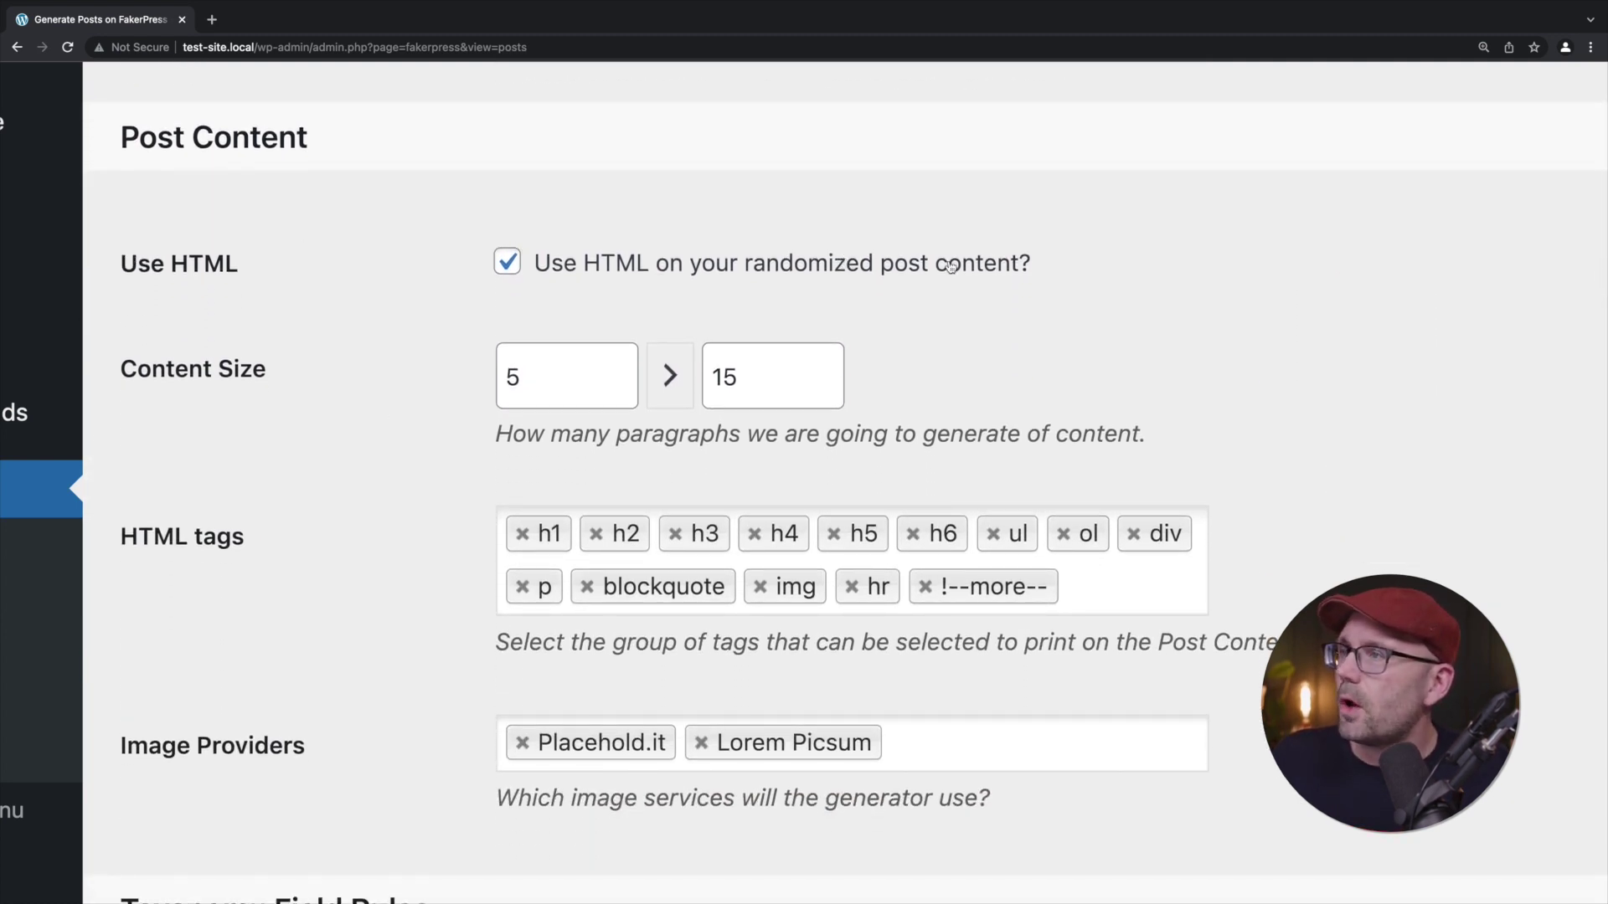
scroll(495, 433, down, 1)
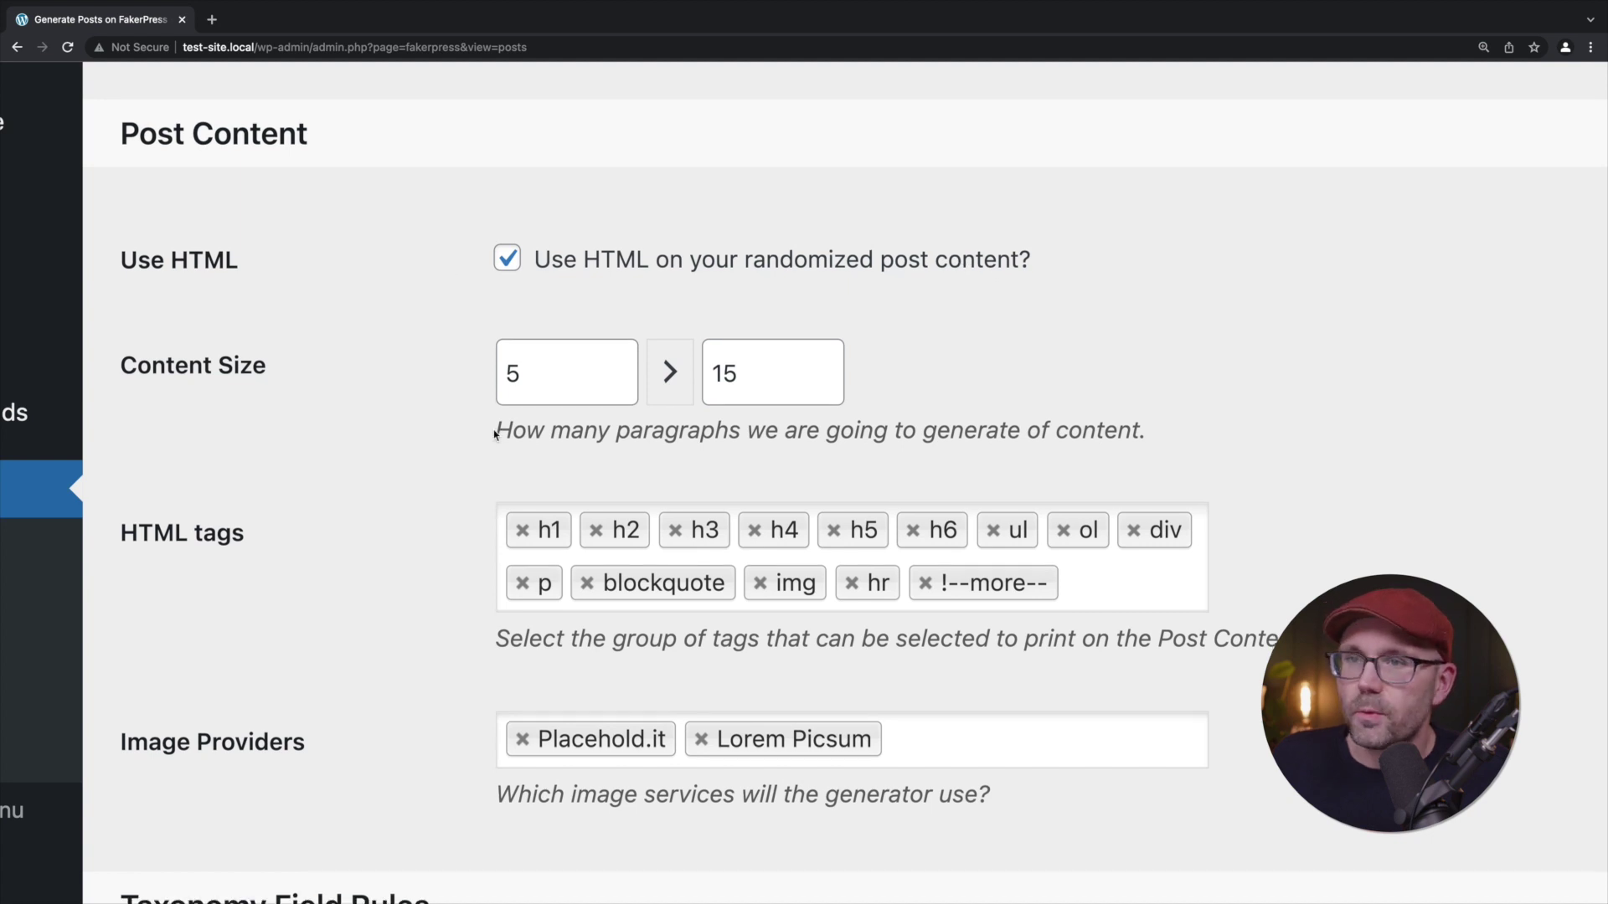
scroll(495, 434, down, 1)
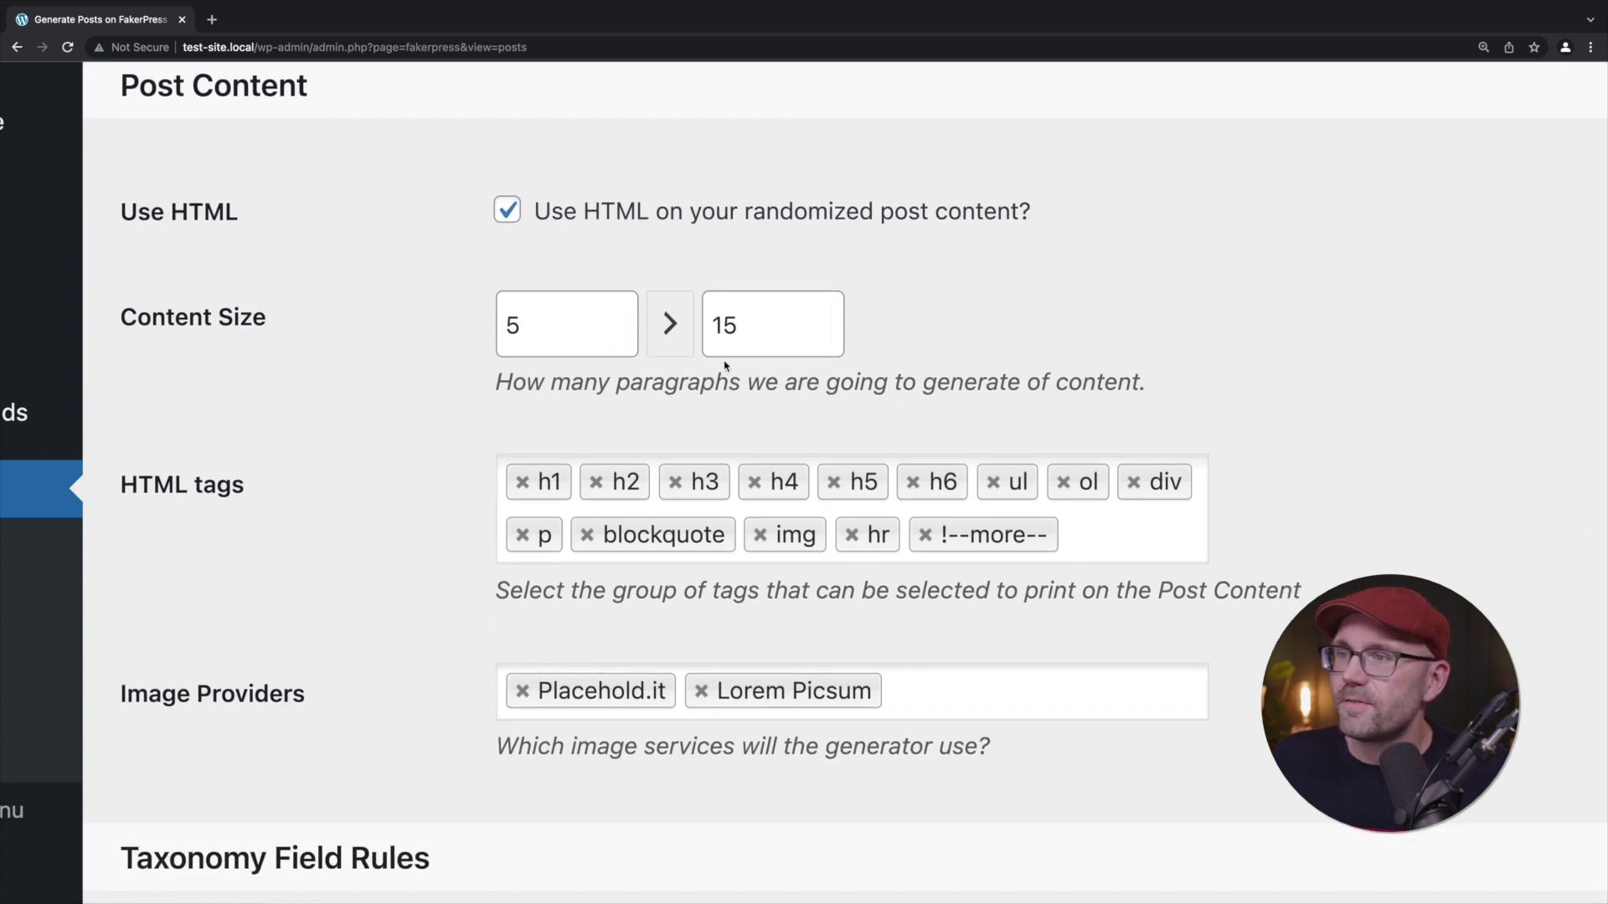
scroll(541, 421, down, 1)
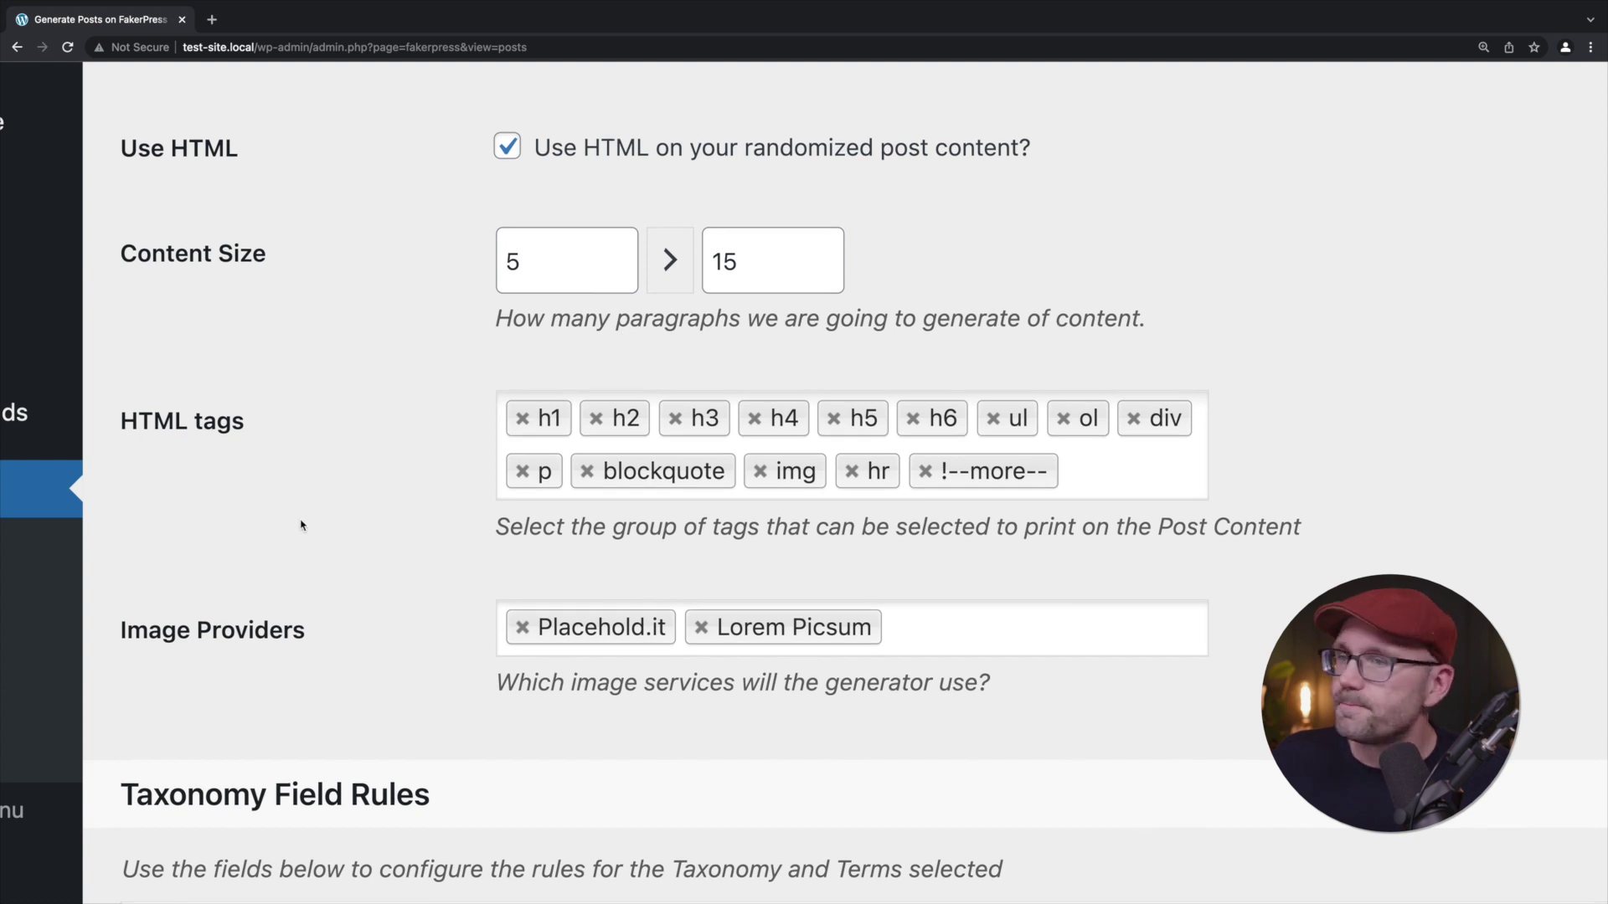
scroll(302, 525, down, 1)
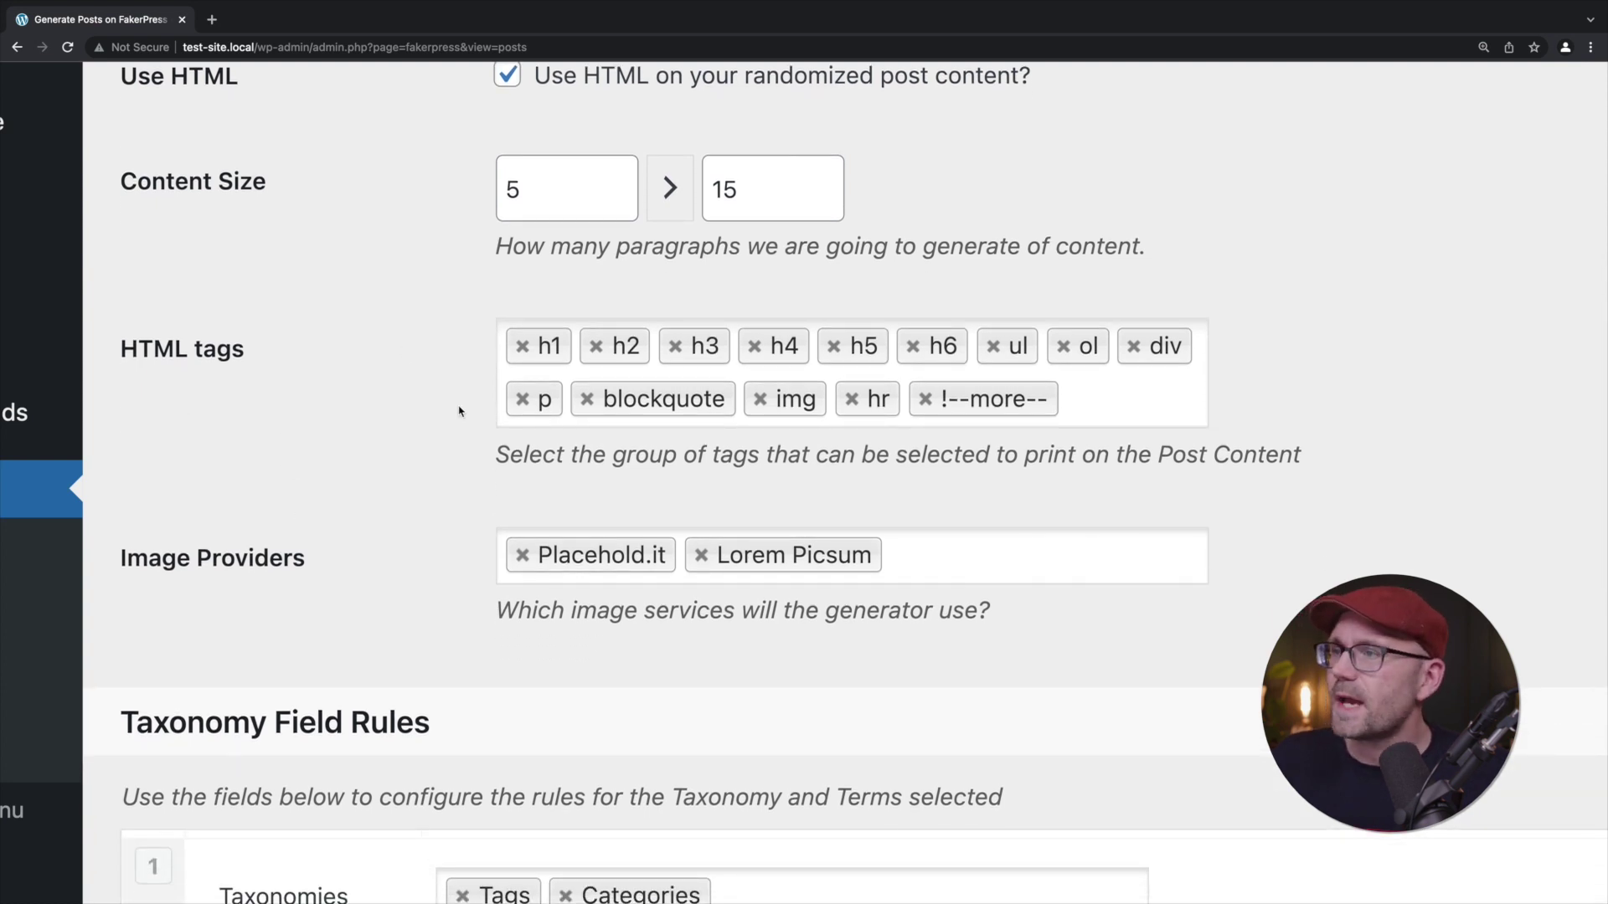
scroll(458, 411, down, 1)
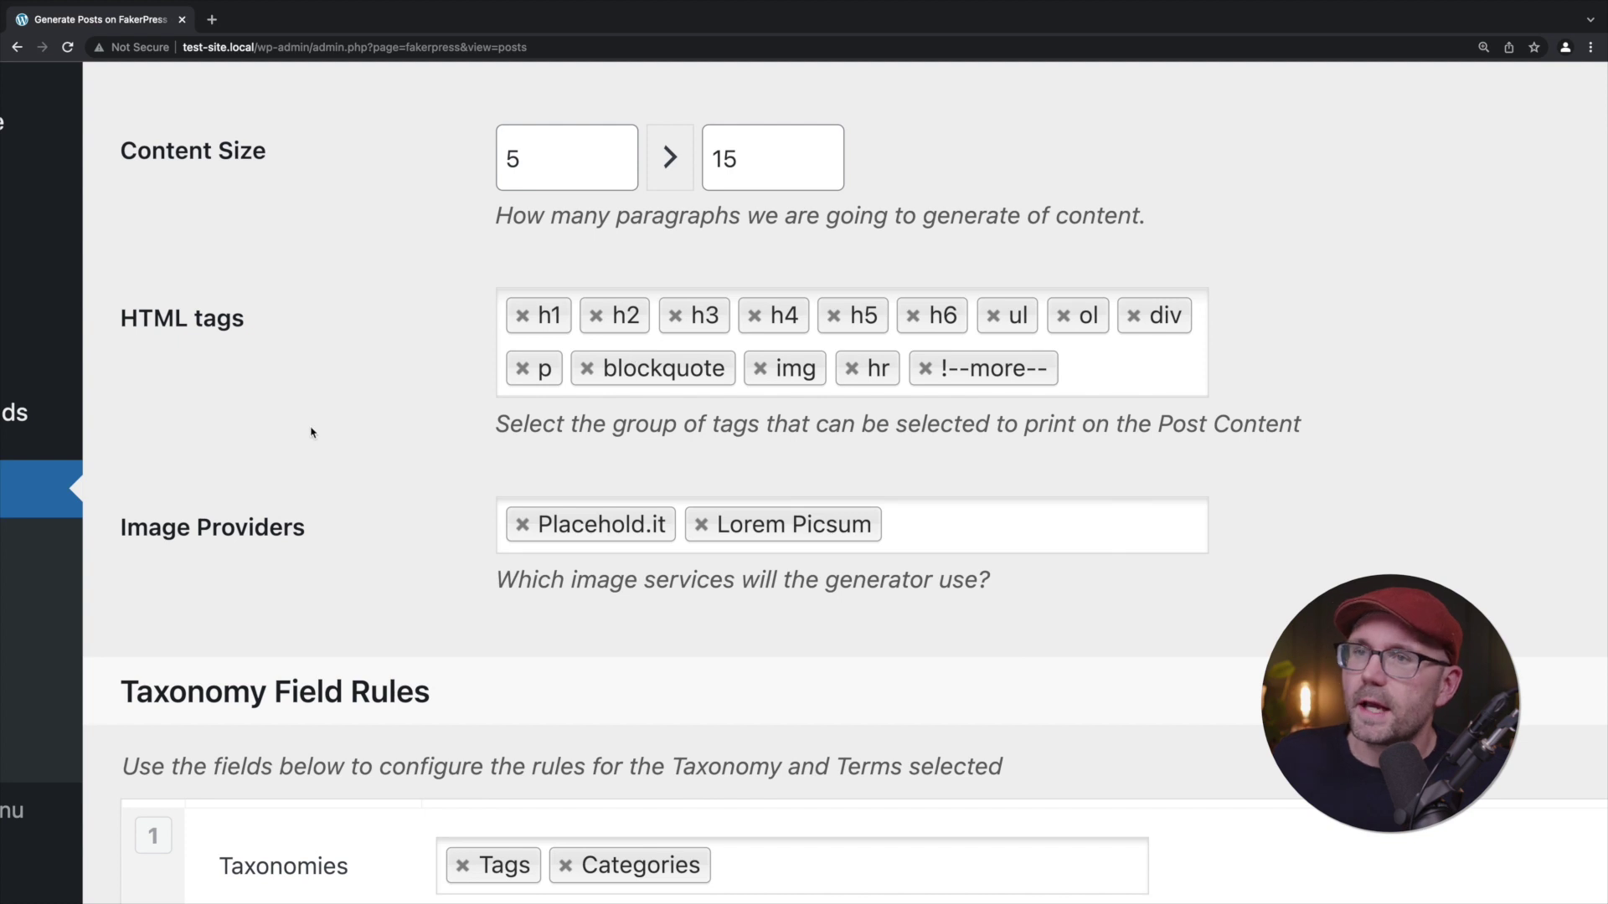
scroll(311, 432, up, 1)
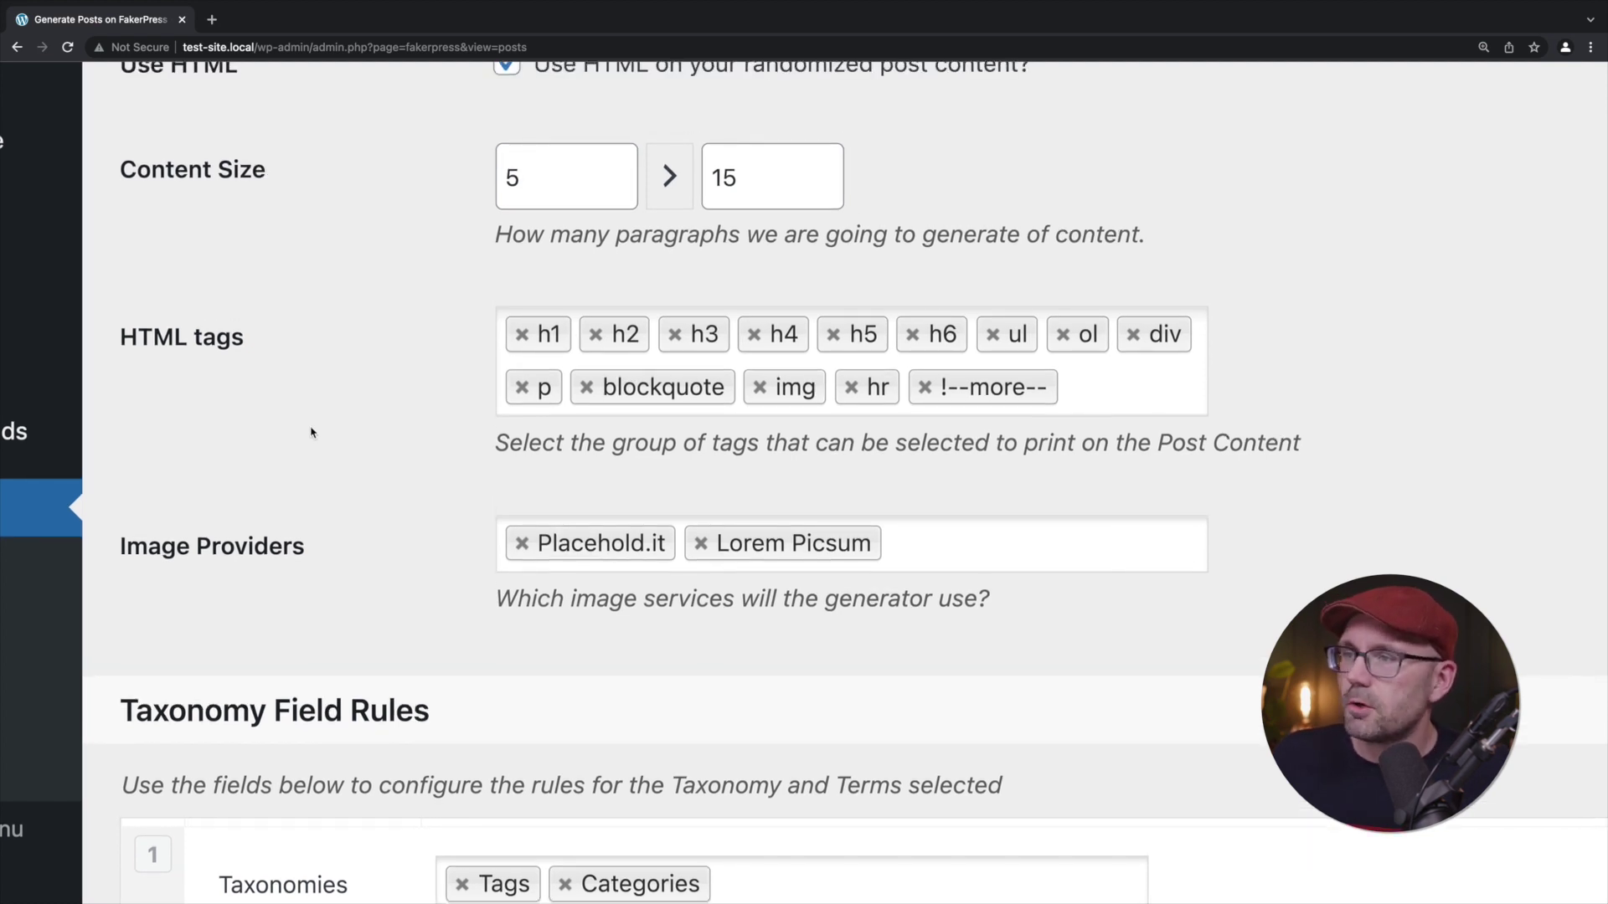
scroll(311, 432, down, 3)
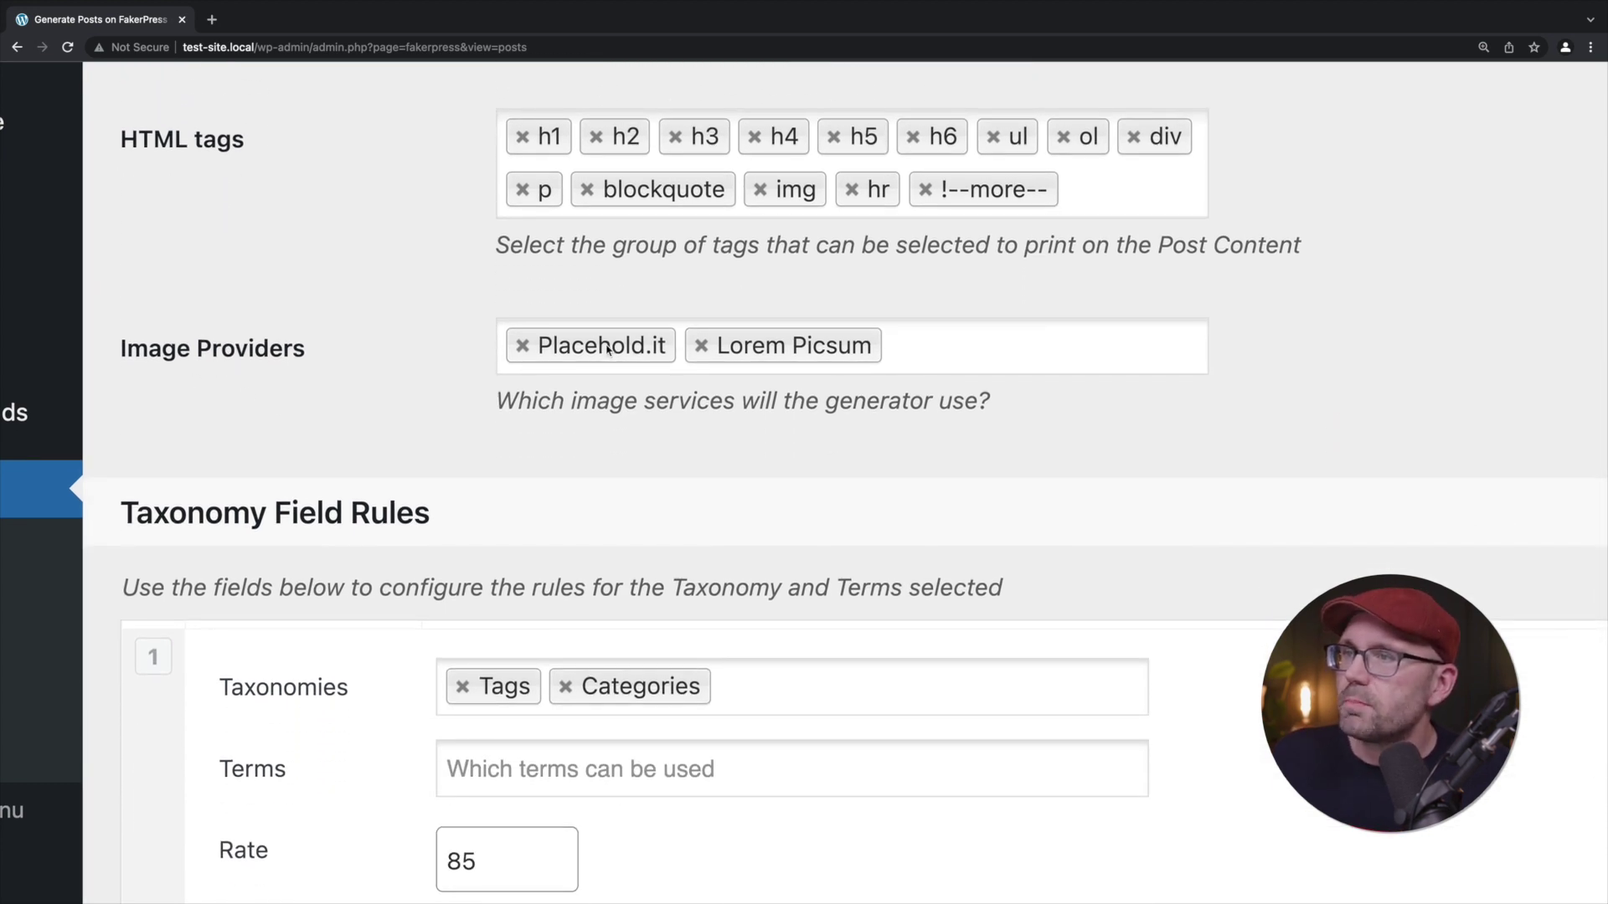
click(968, 343)
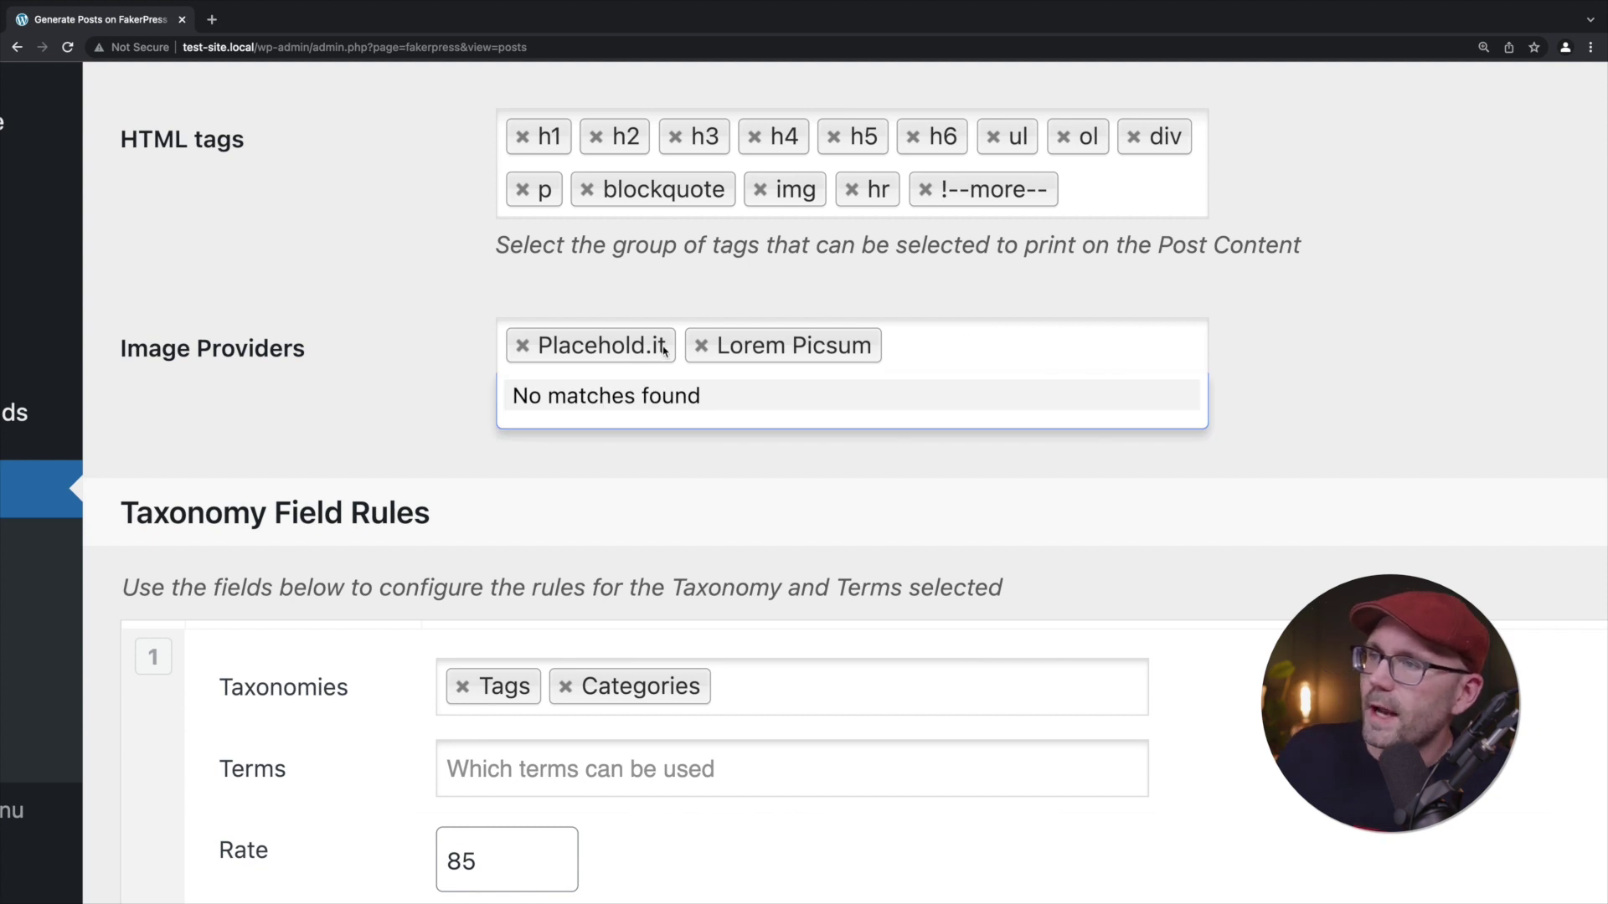
click(387, 423)
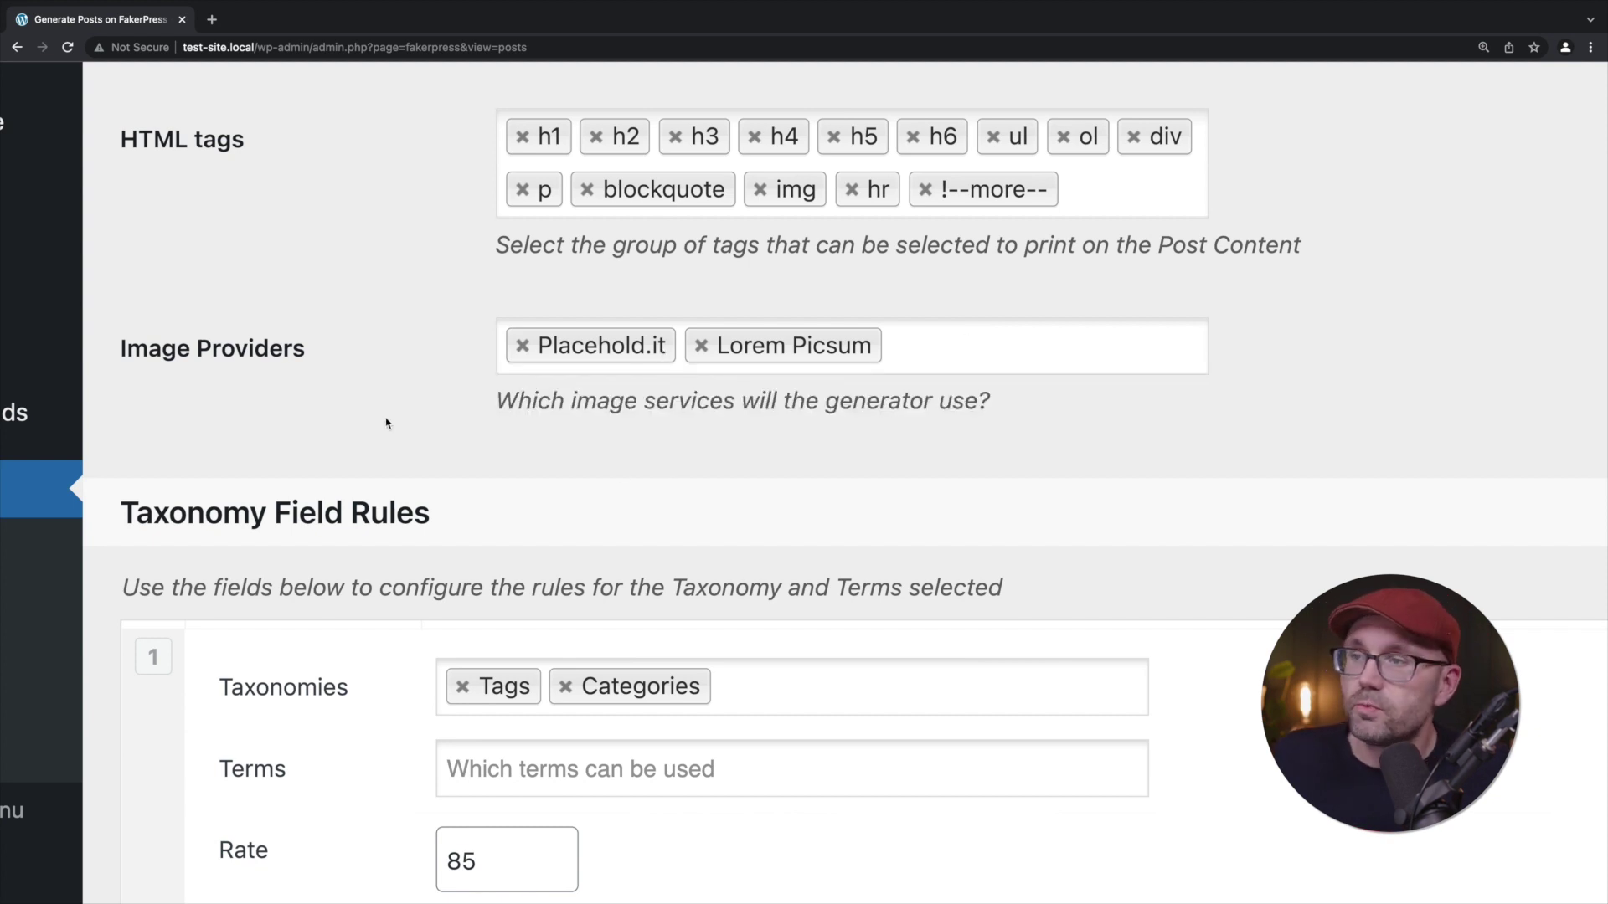
scroll(387, 423, down, 5)
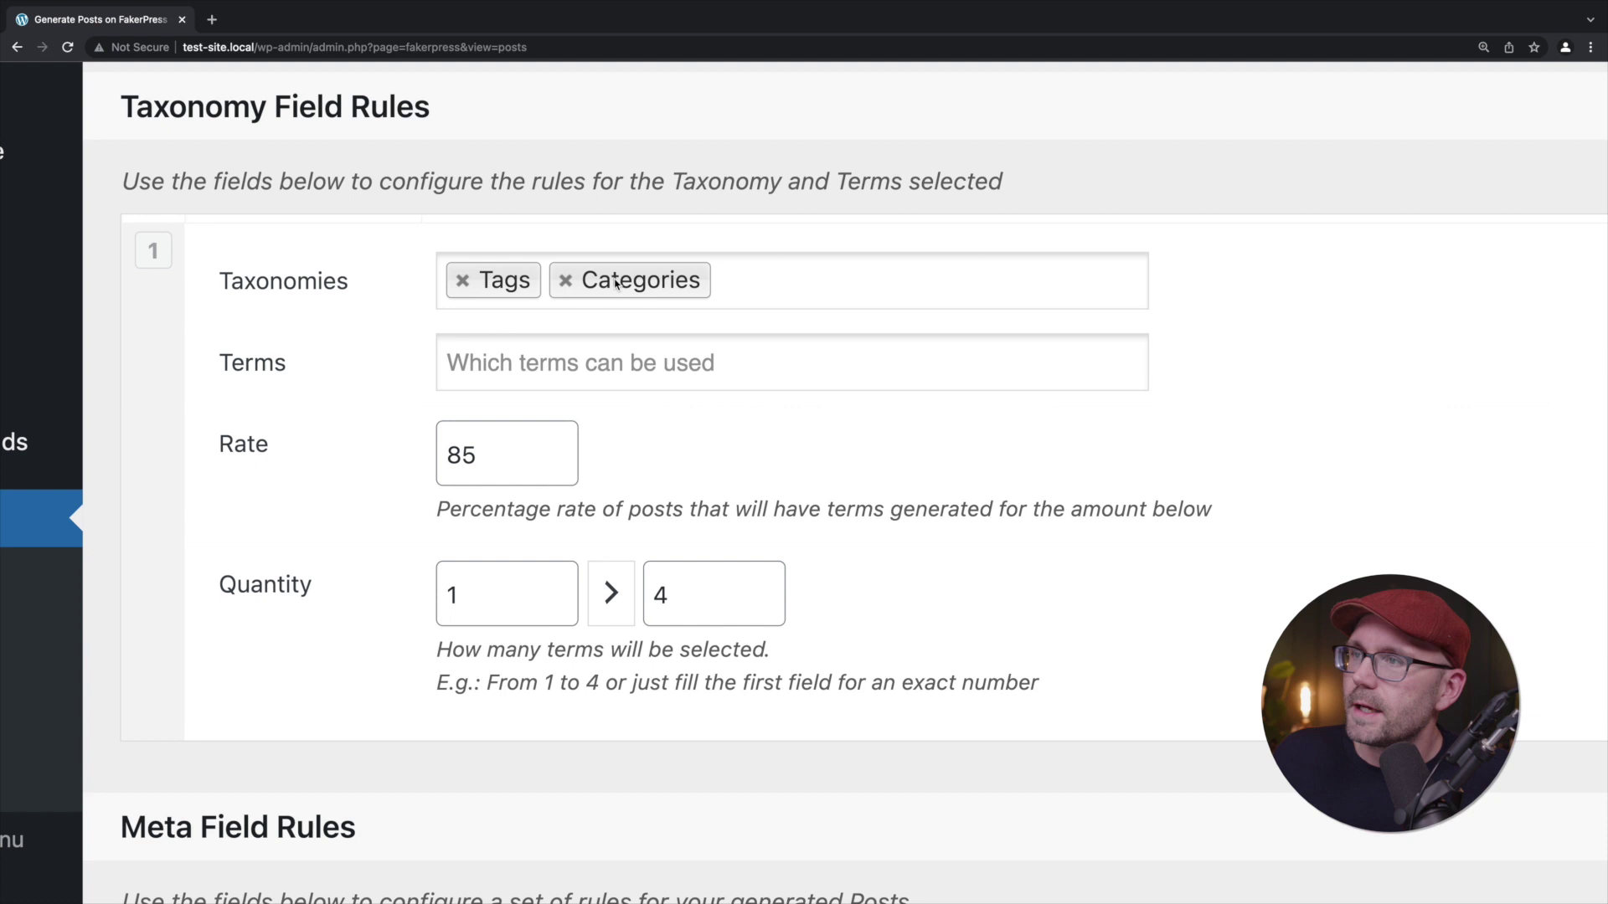
click(770, 280)
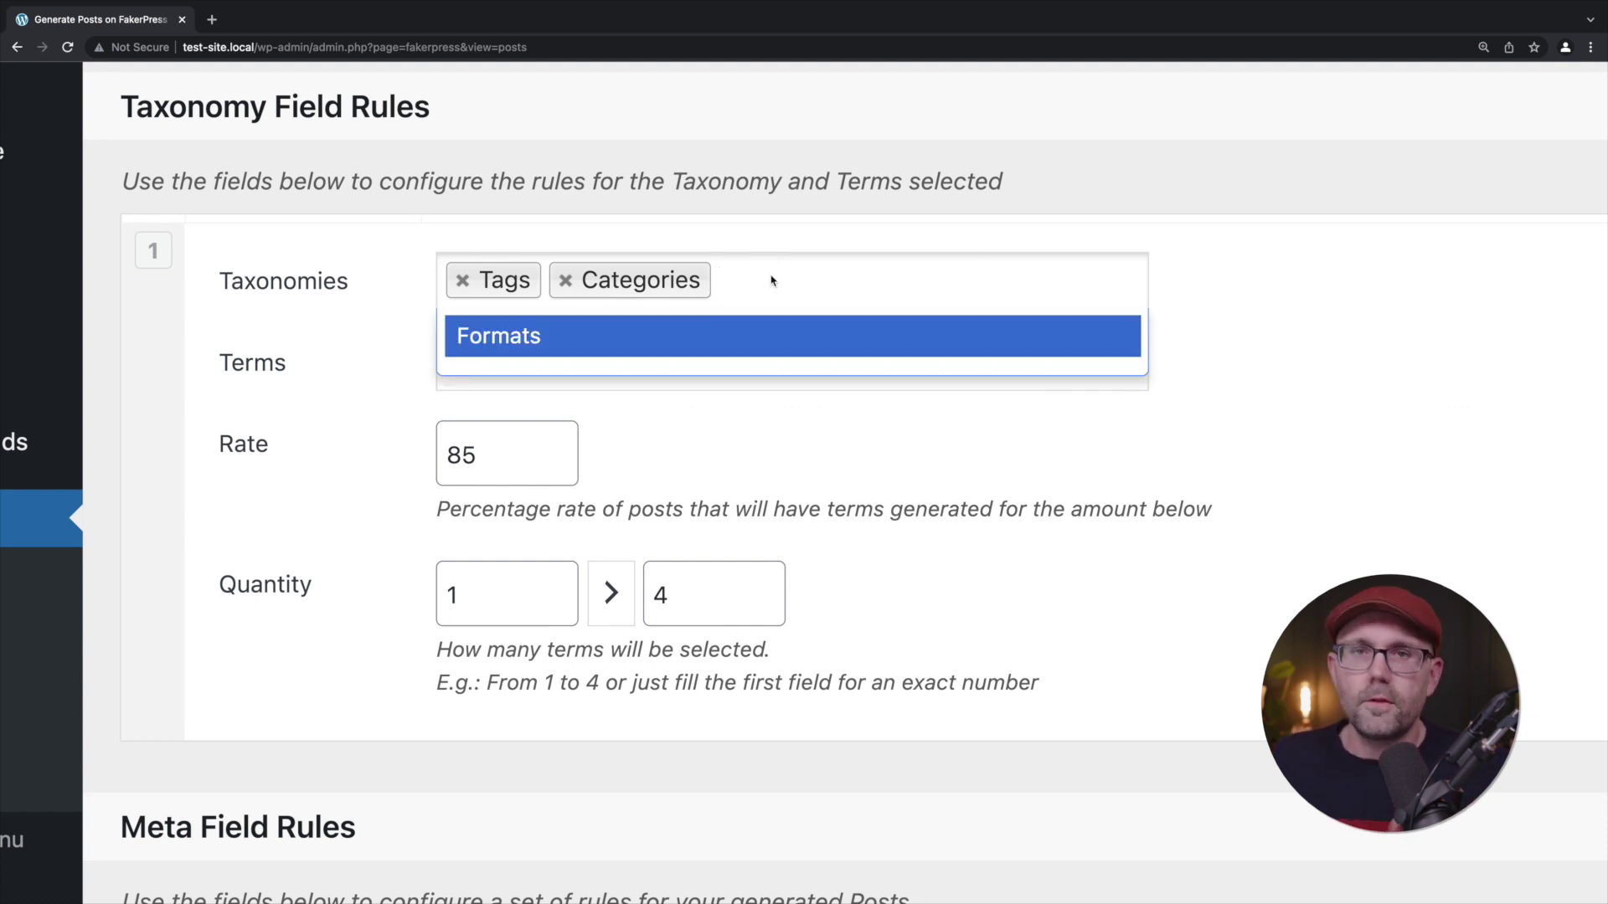
click(1301, 227)
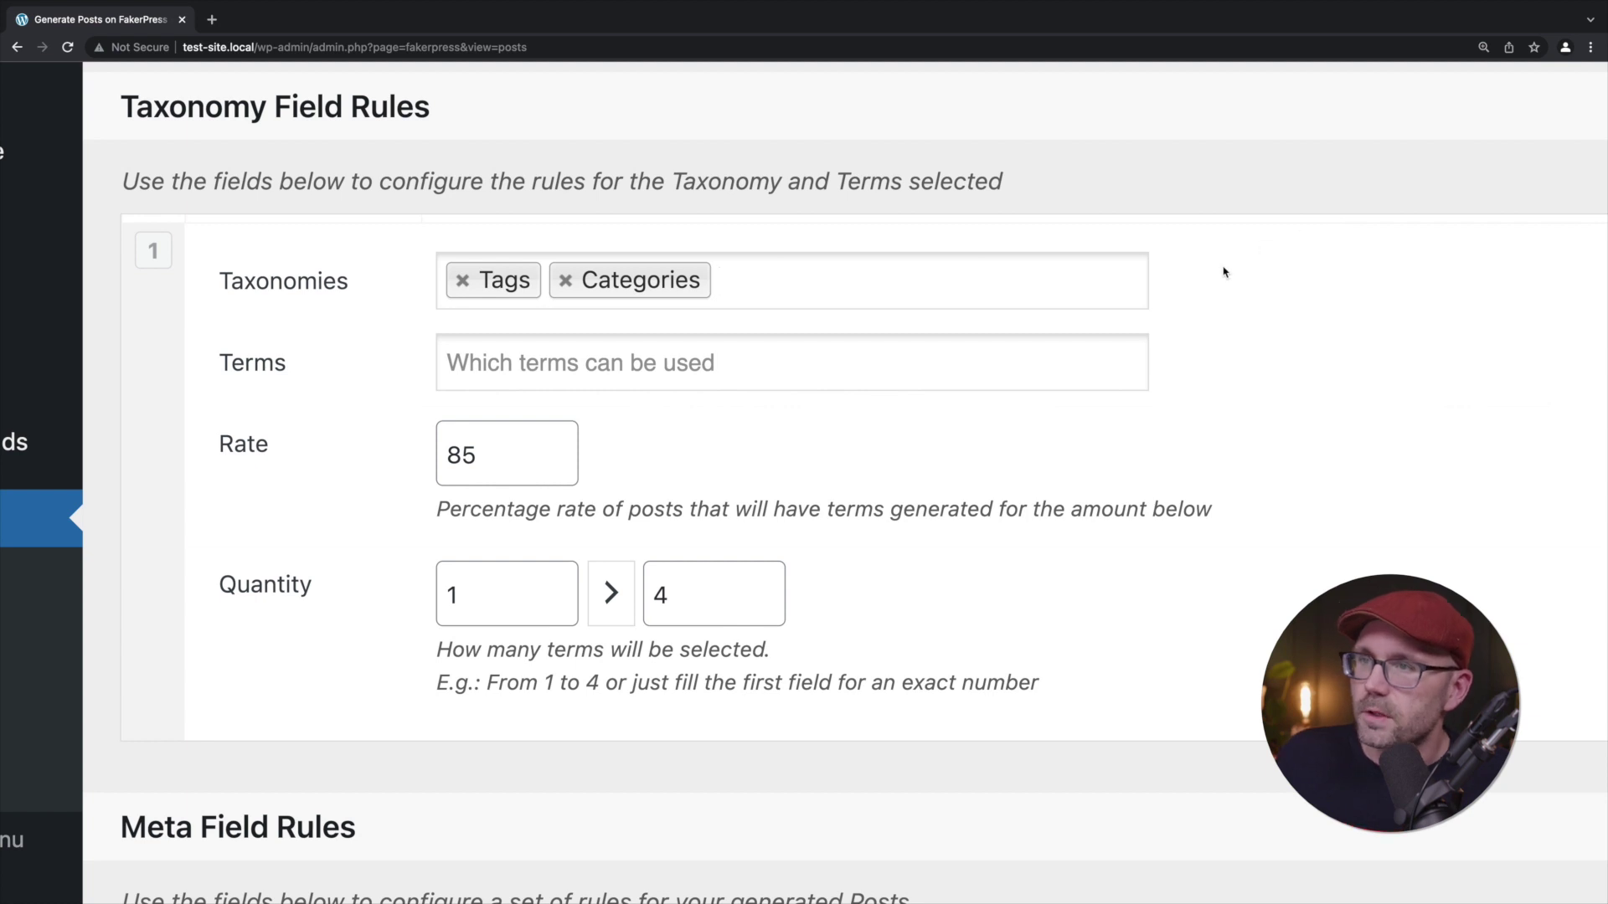
scroll(1185, 277, up, 1)
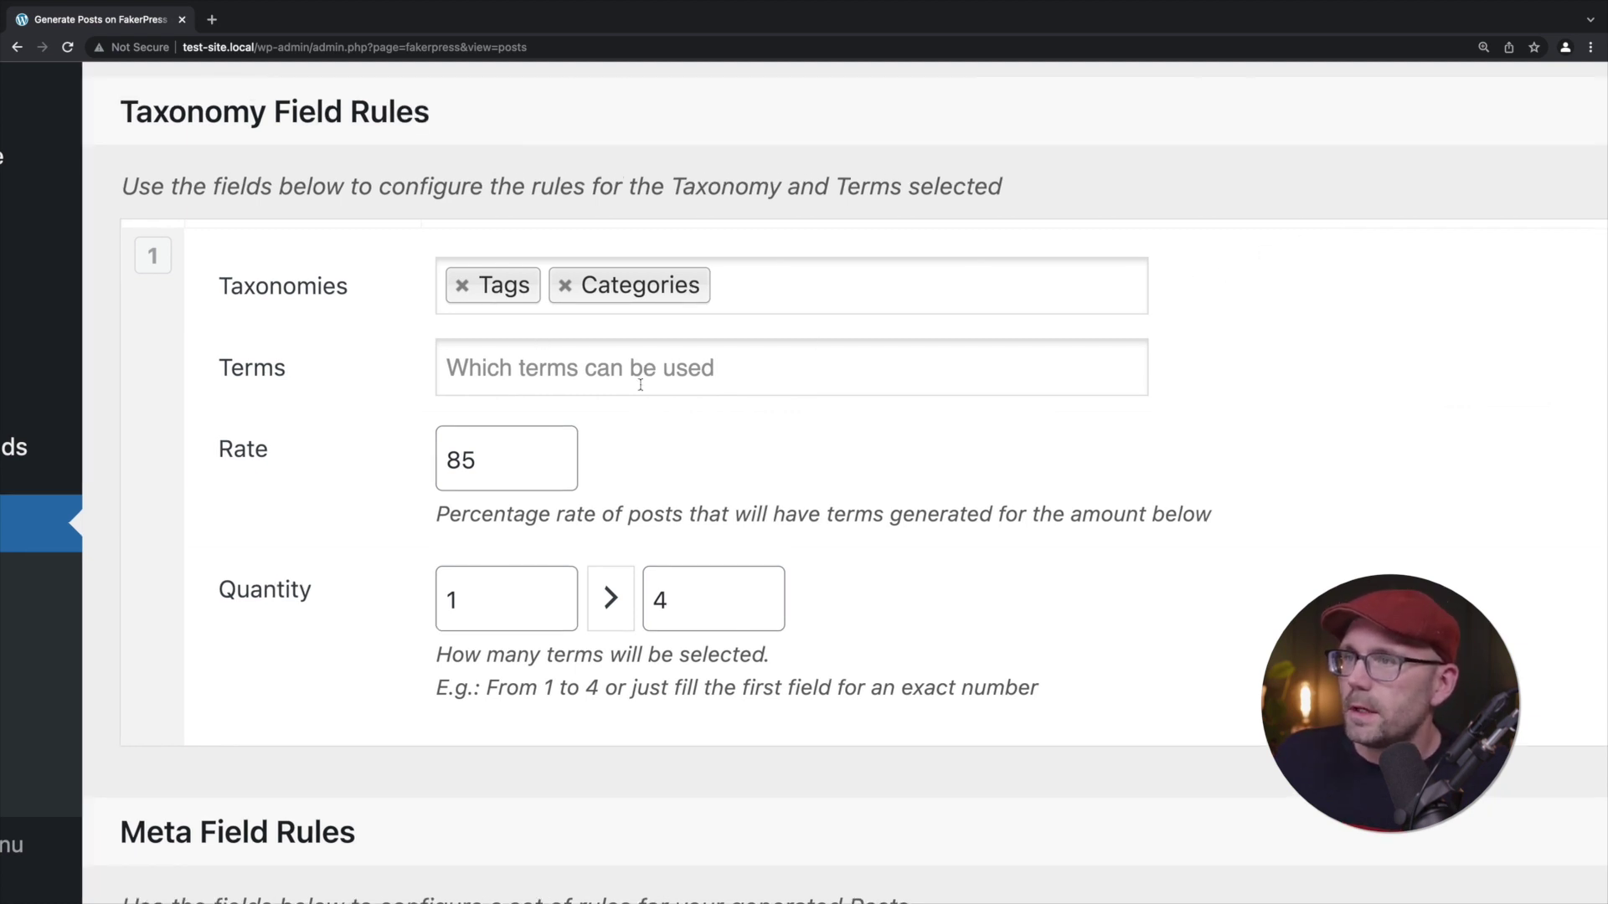
click(607, 366)
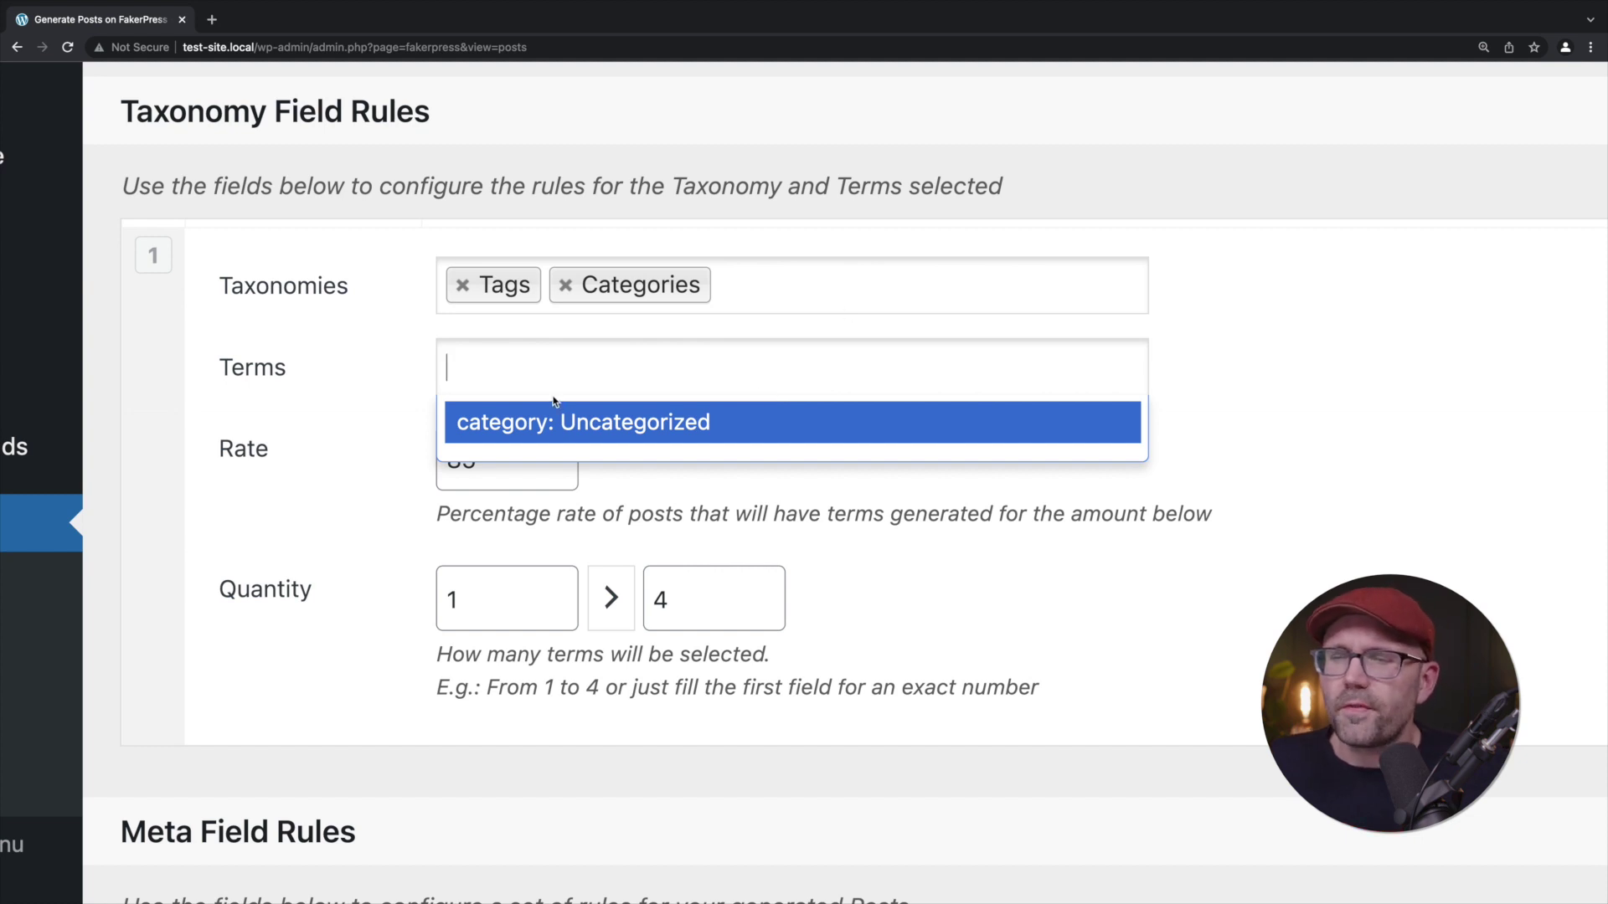
click(1348, 298)
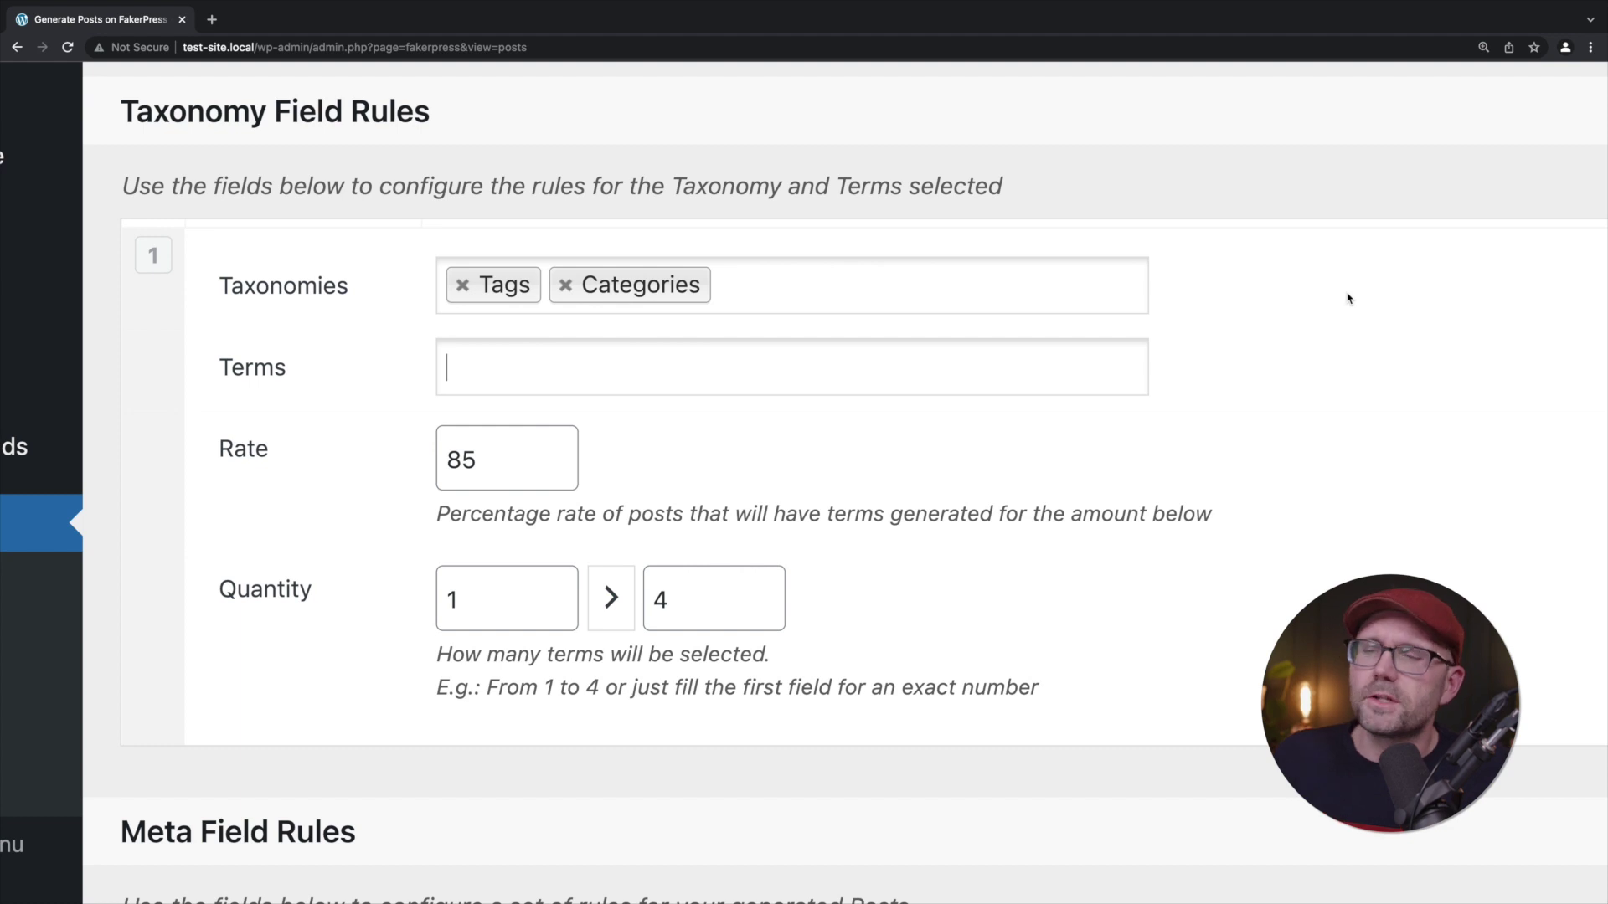
scroll(1005, 360, down, 1)
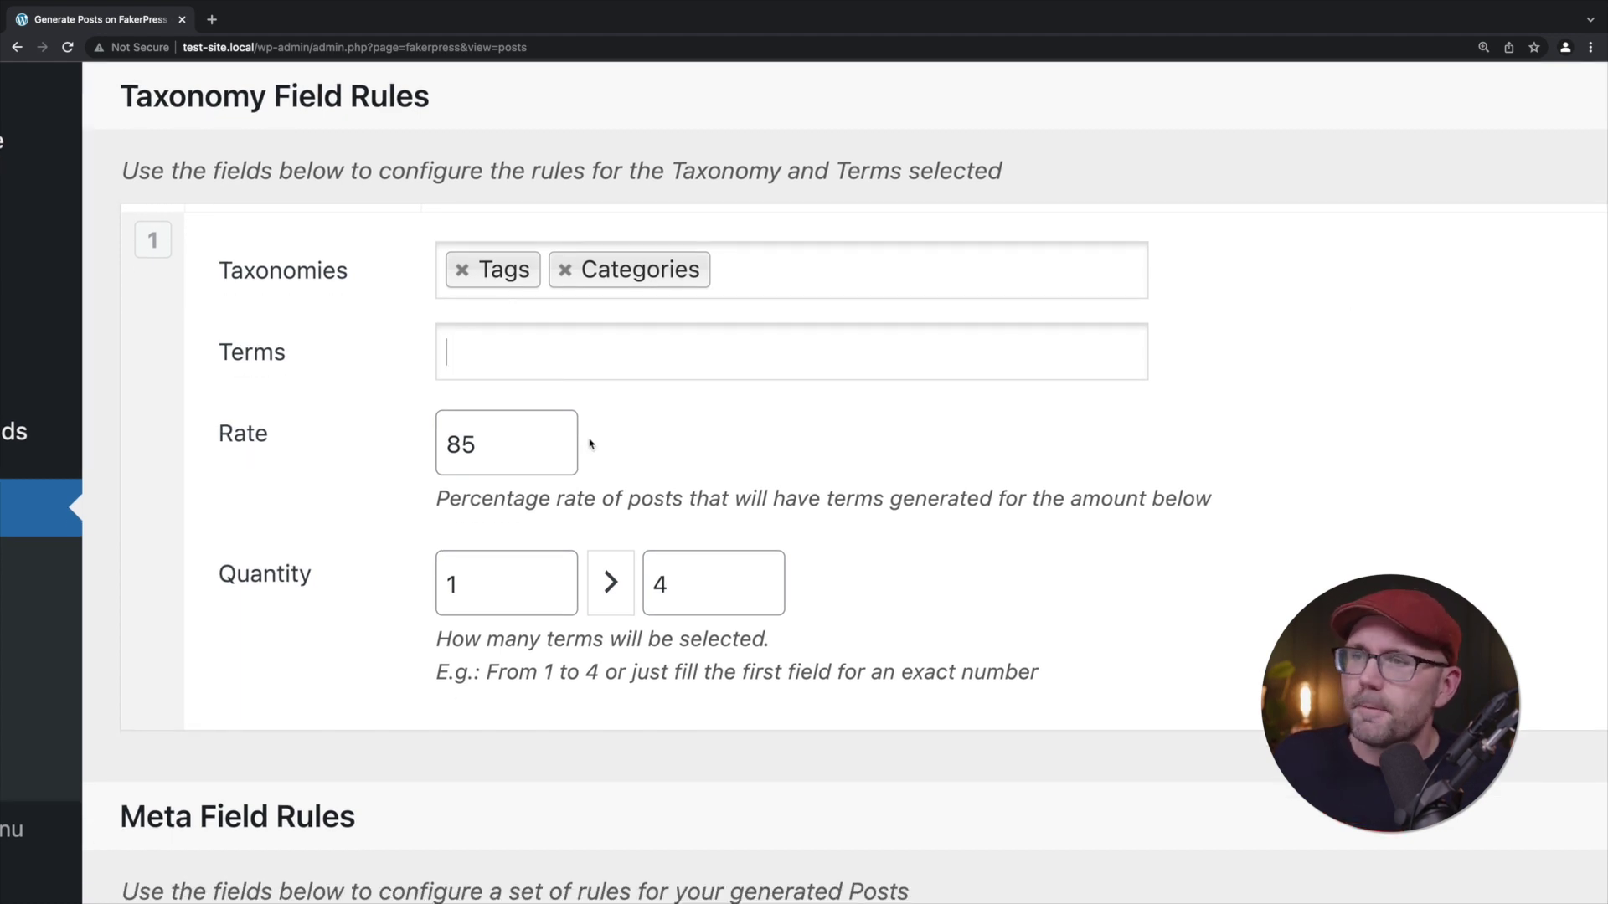
scroll(290, 573, down, 1)
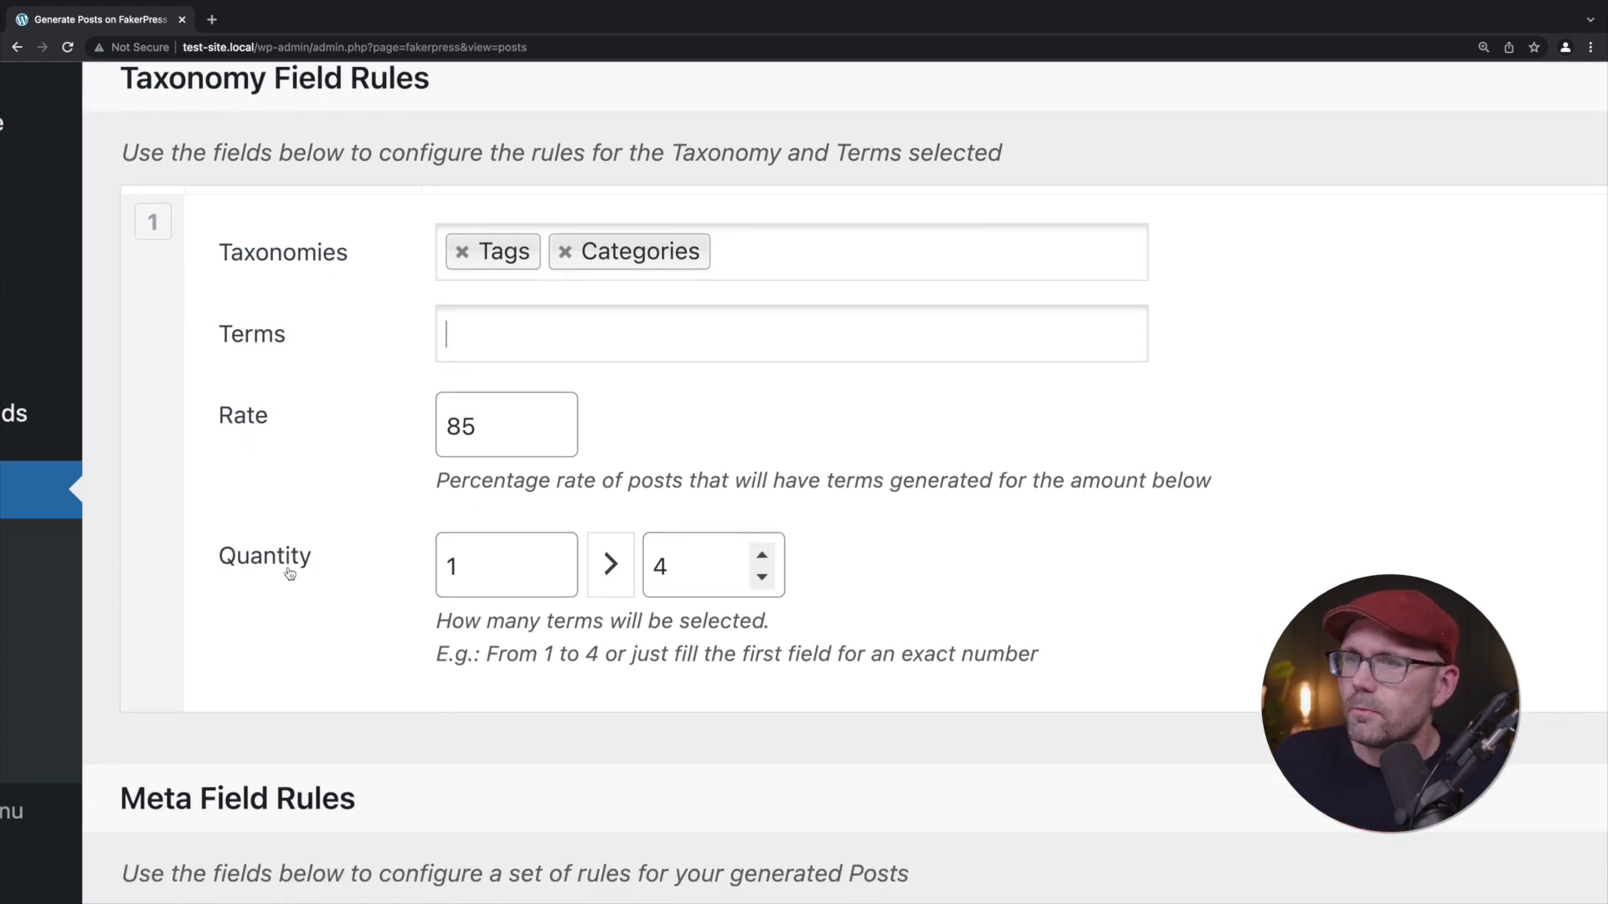
scroll(290, 574, down, 2)
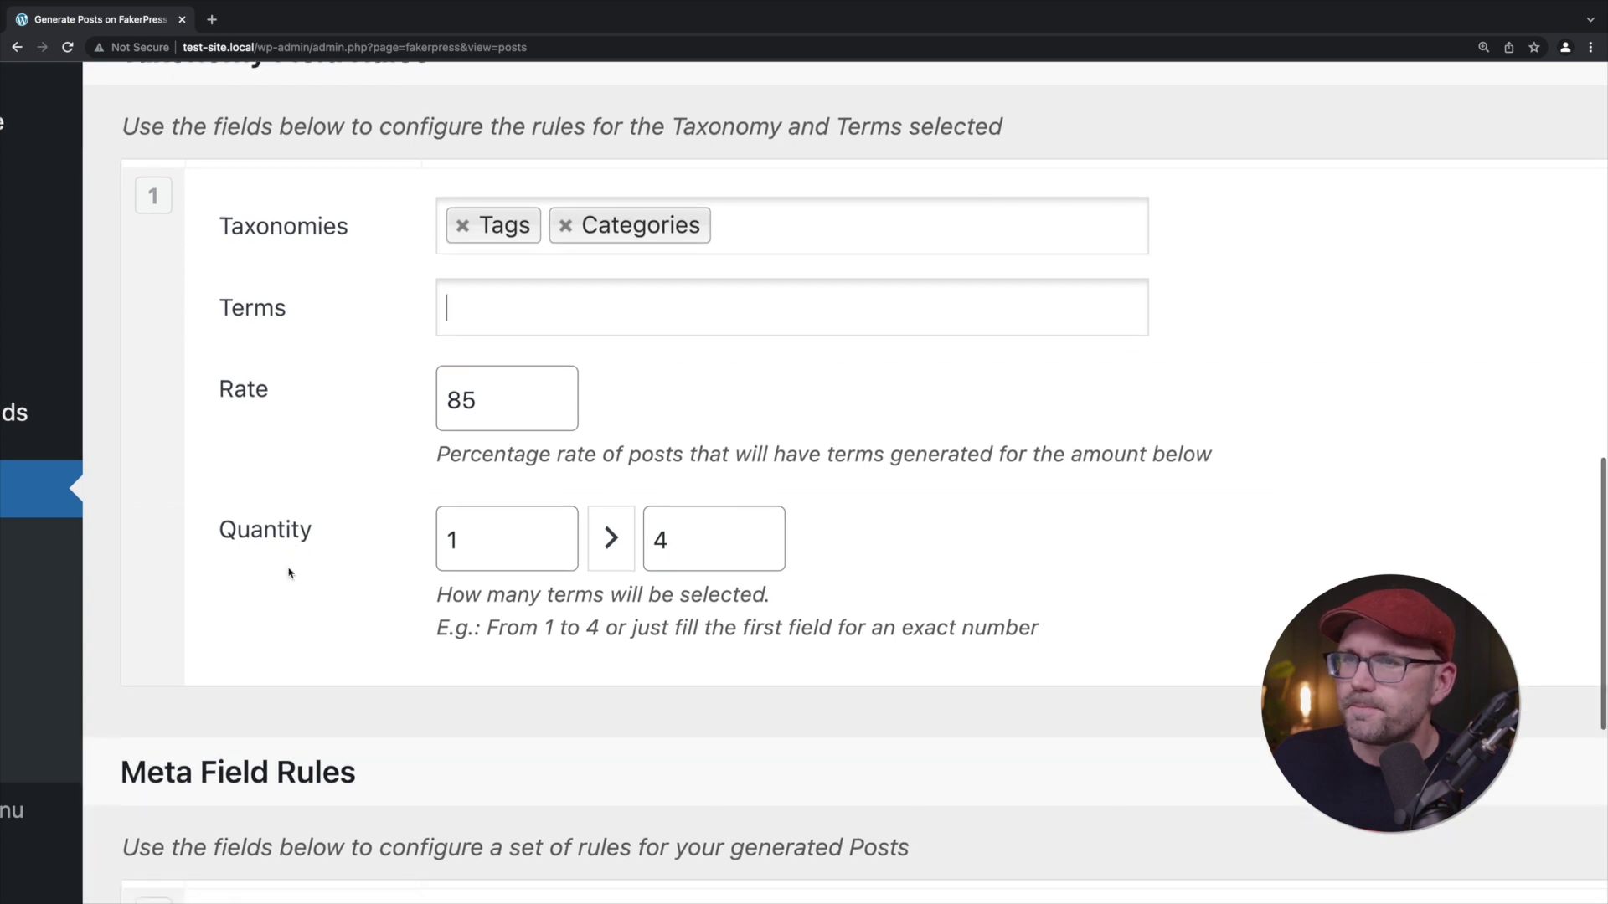
scroll(290, 573, down, 2)
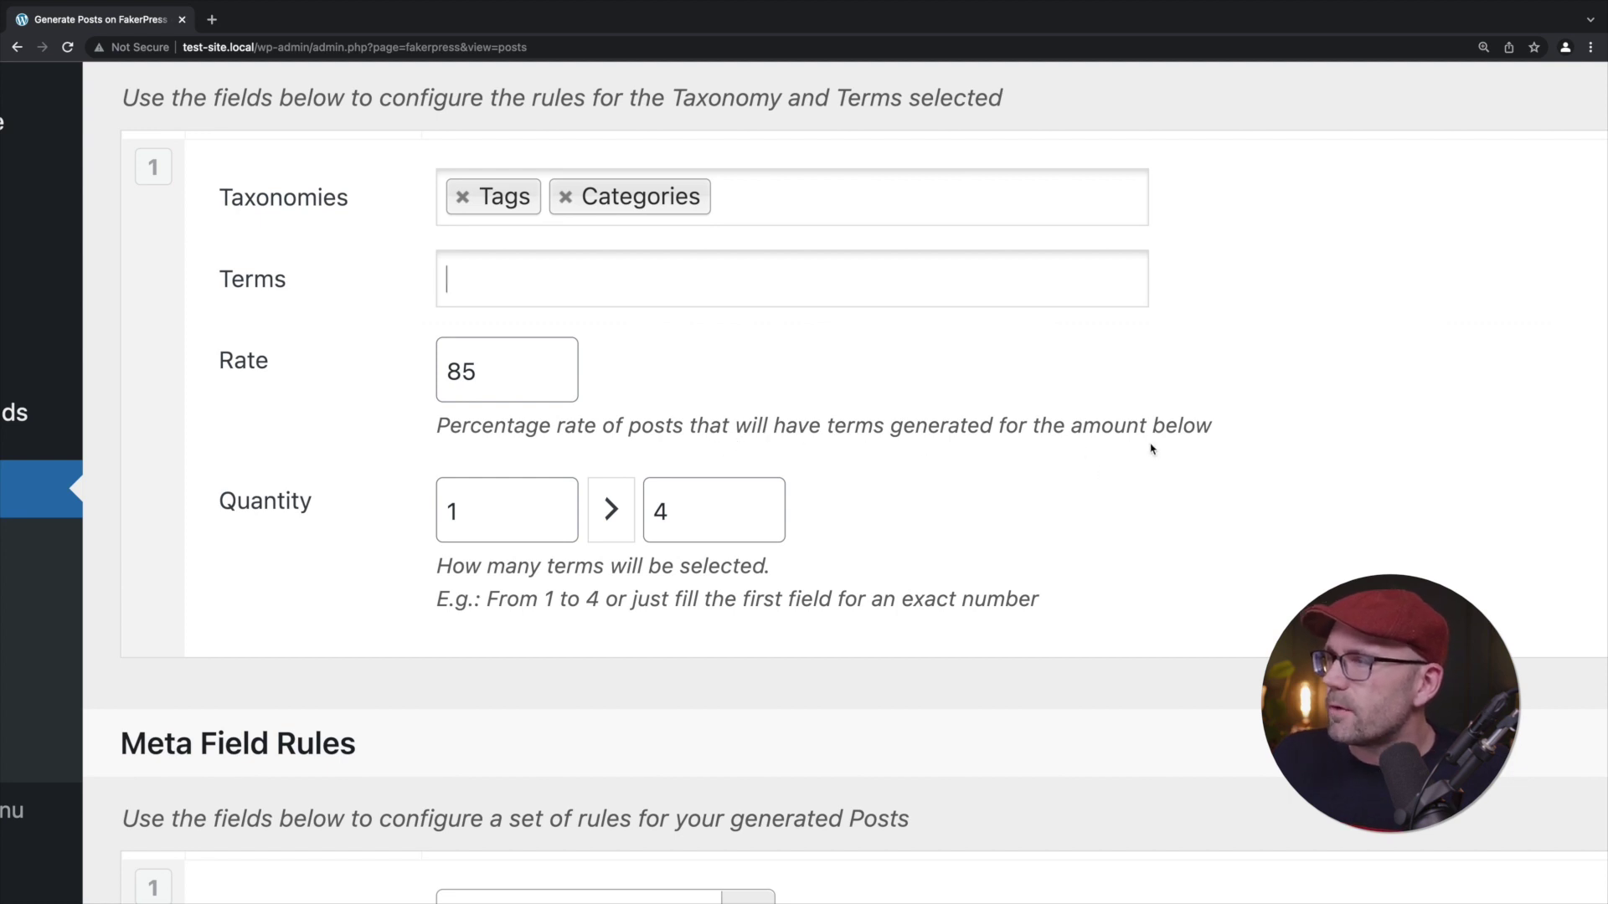
scroll(1238, 524, down, 1)
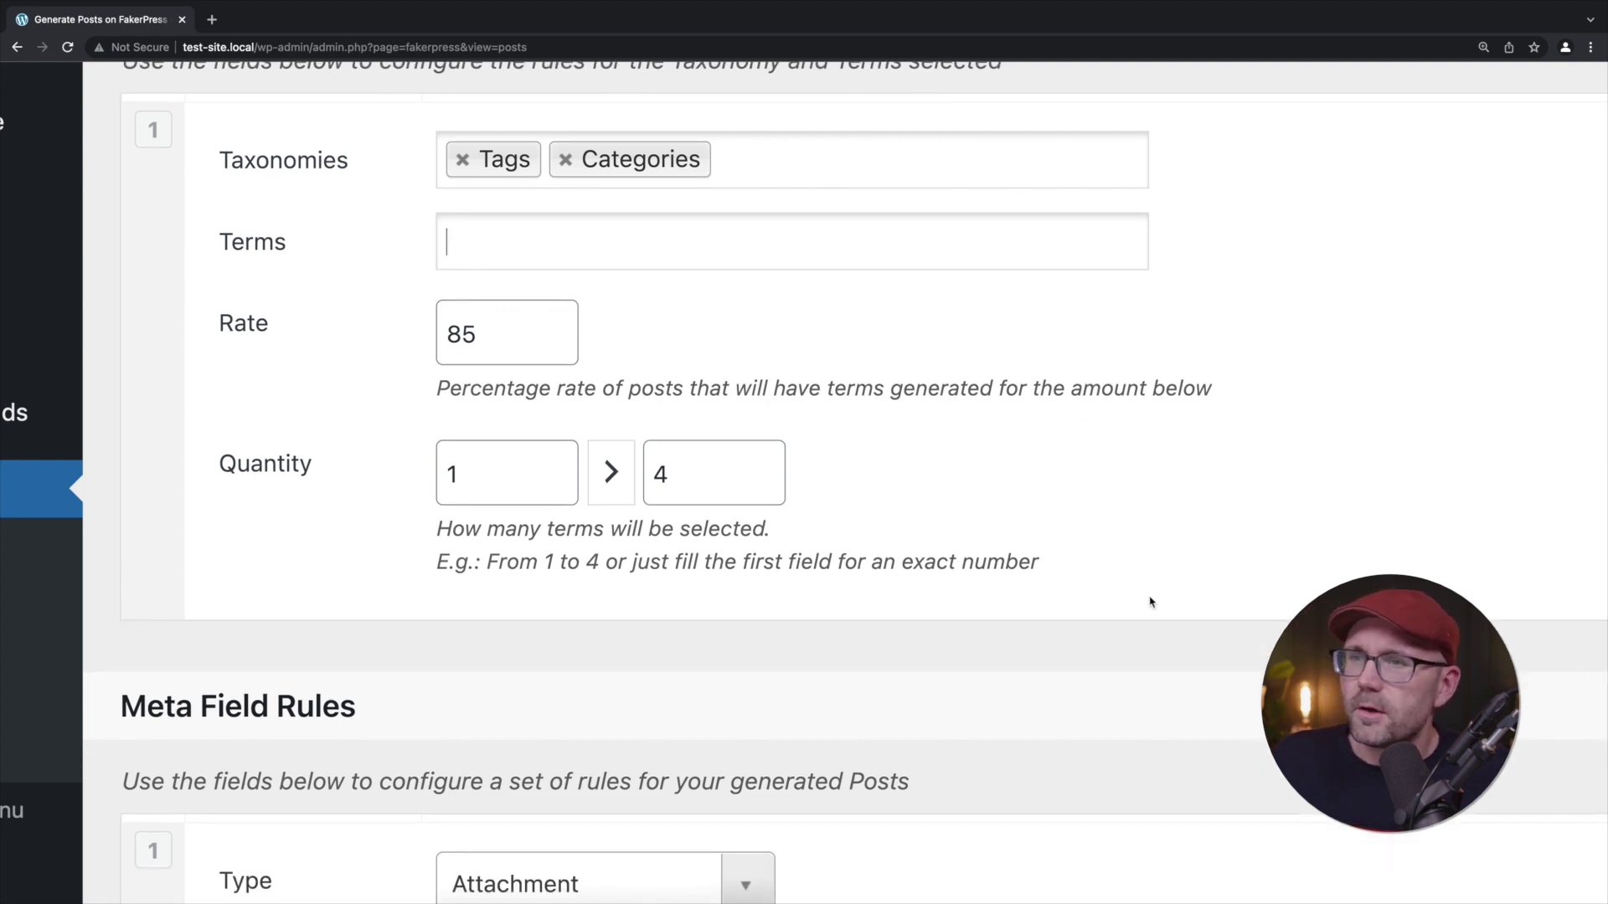
scroll(1238, 521, down, 3)
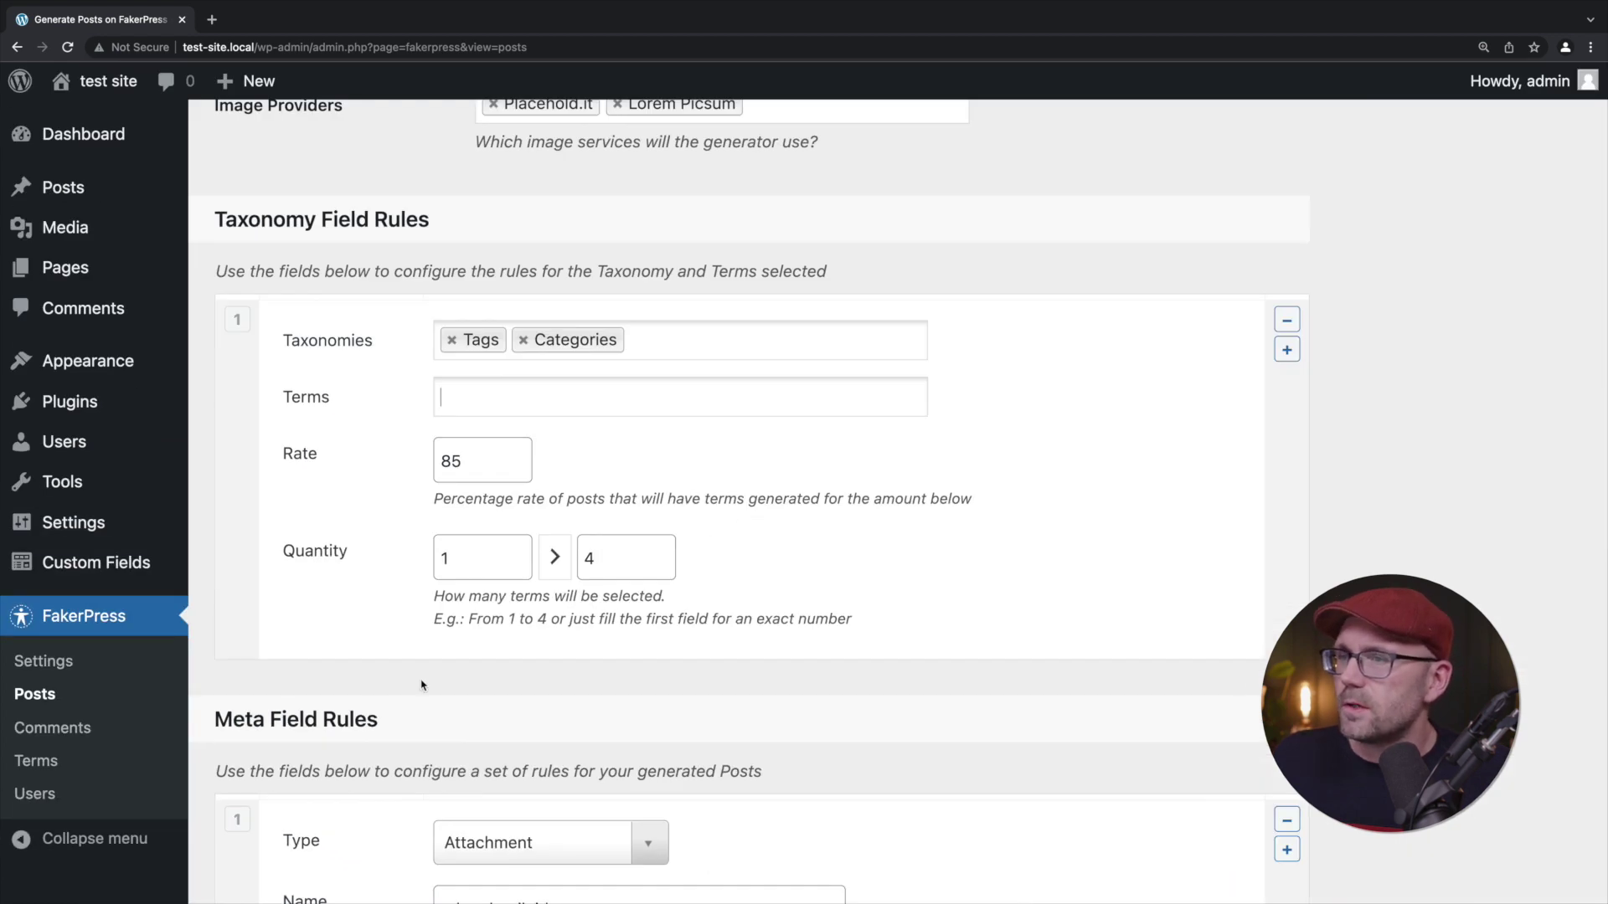
scroll(378, 721, down, 10)
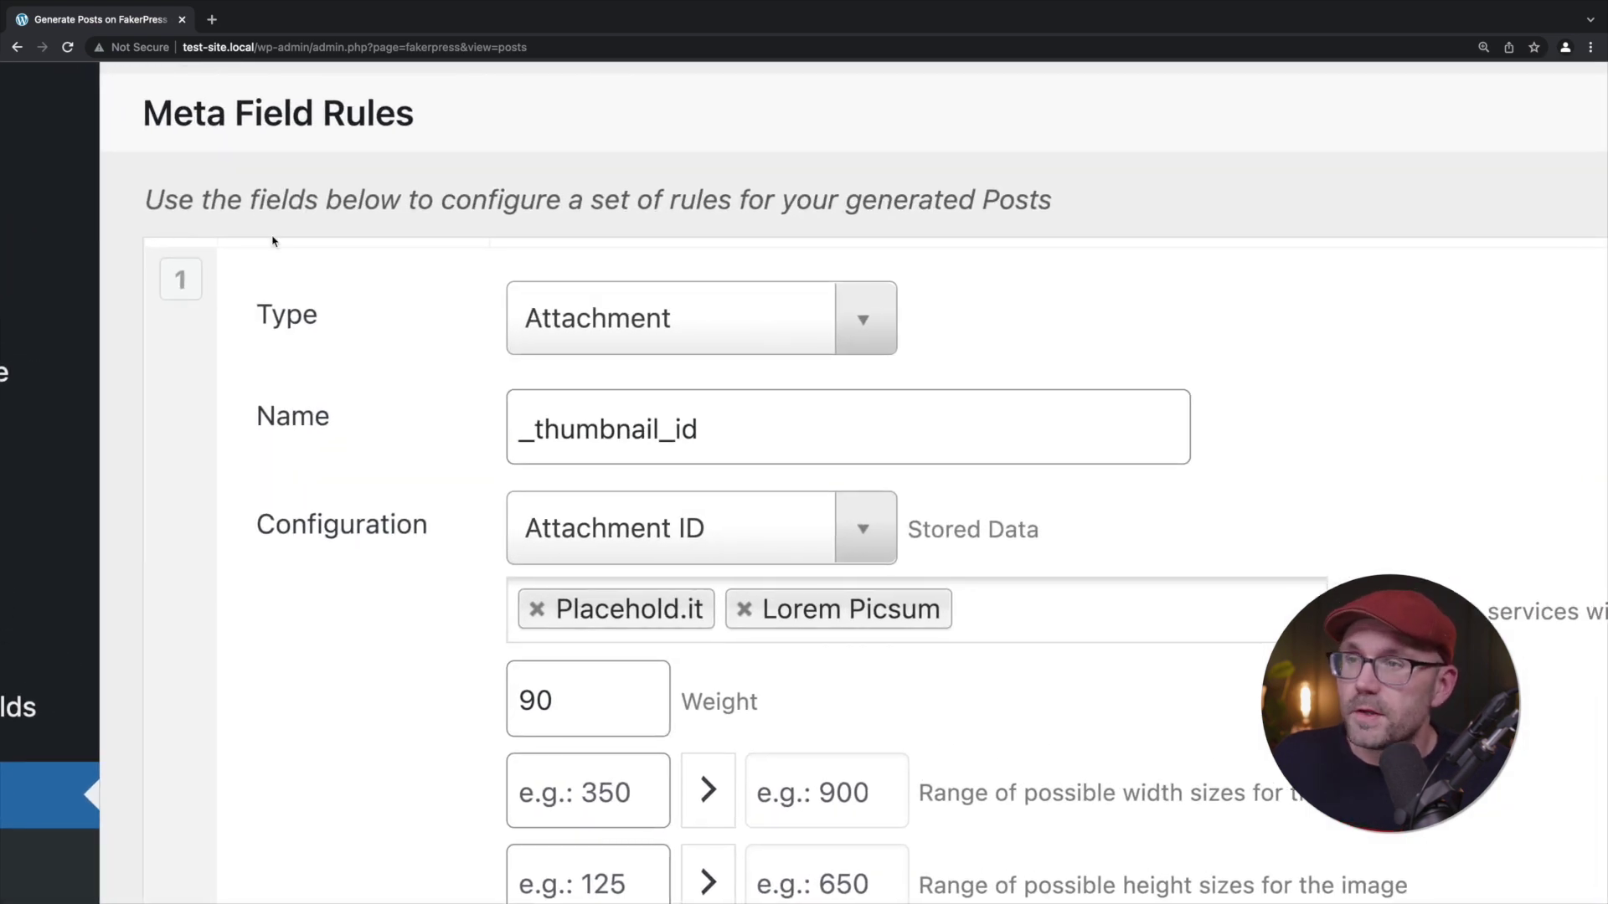
scroll(277, 246, right, 2)
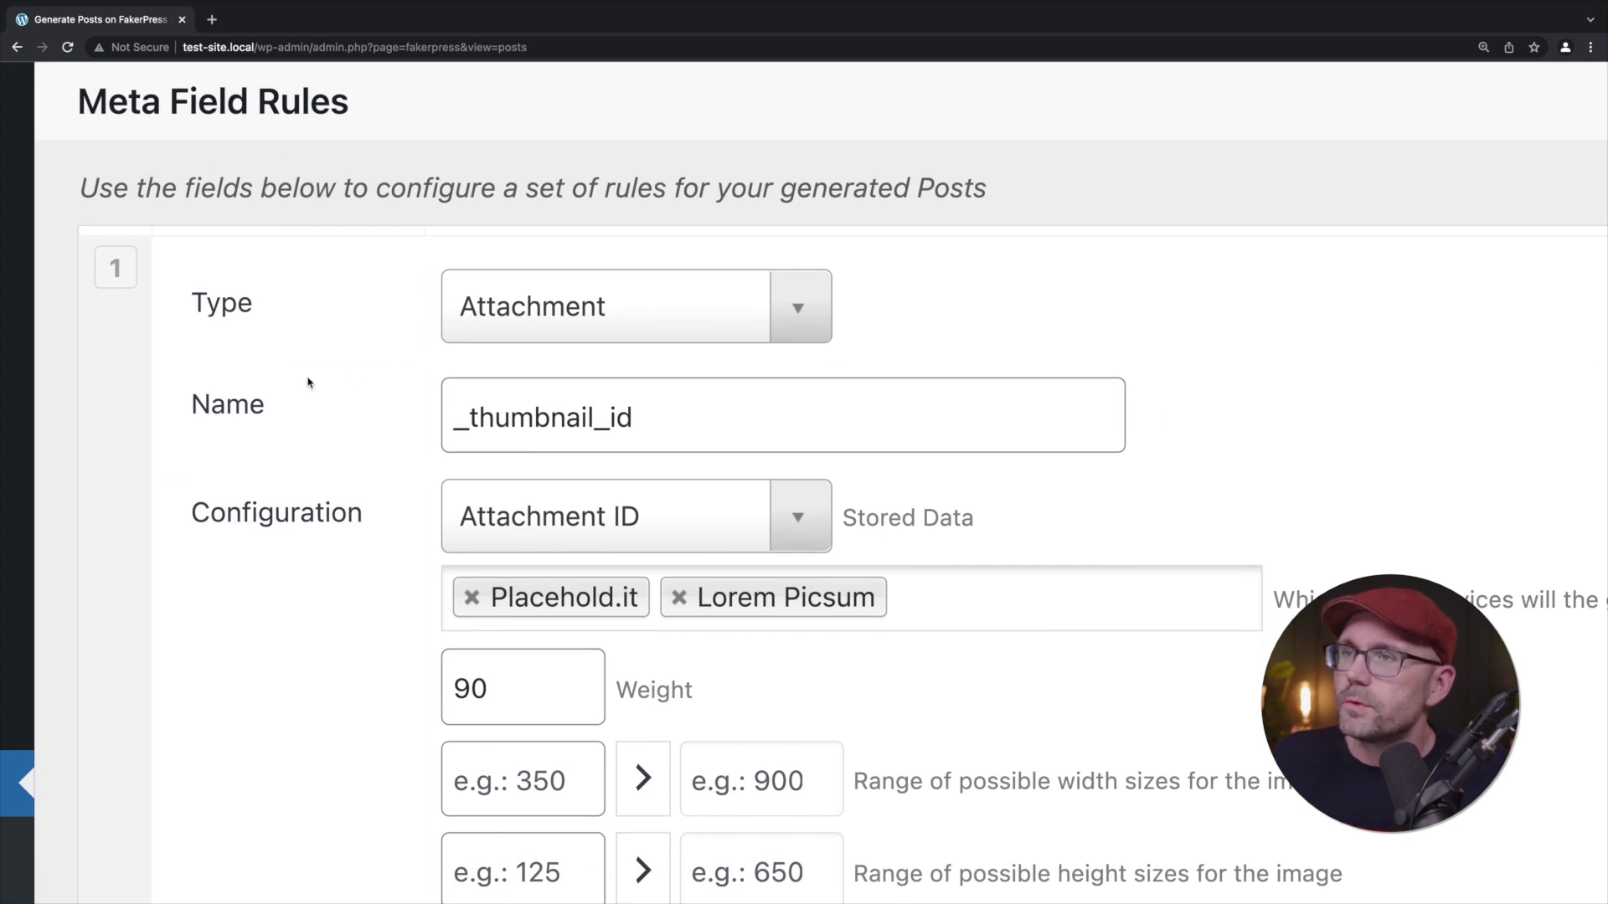
scroll(358, 503, down, 1)
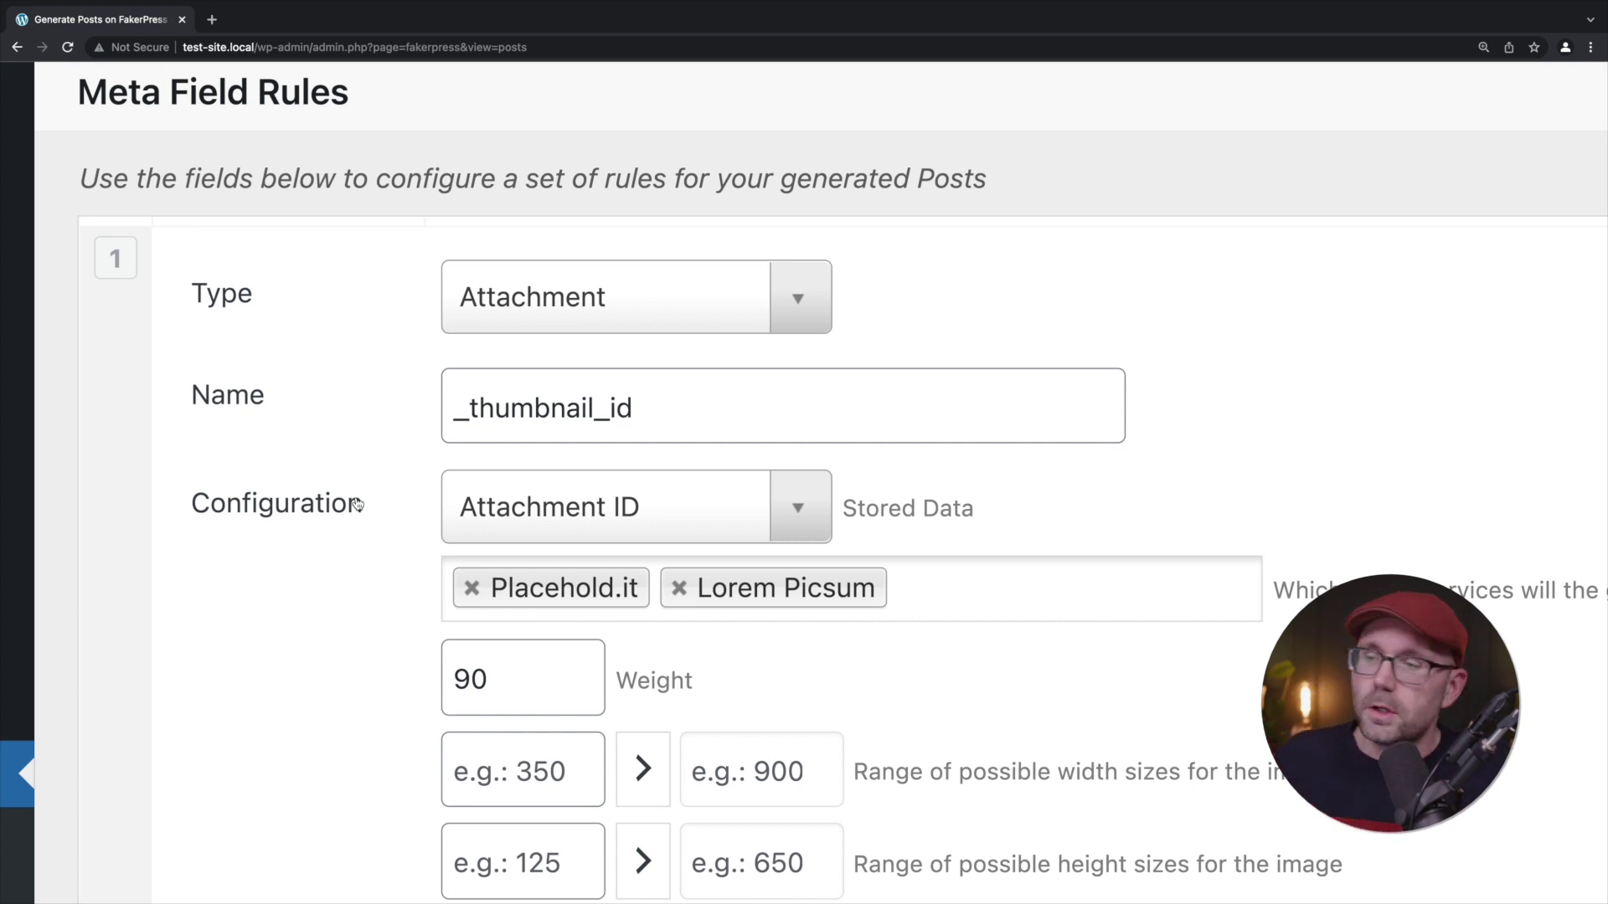
scroll(373, 531, down, 1)
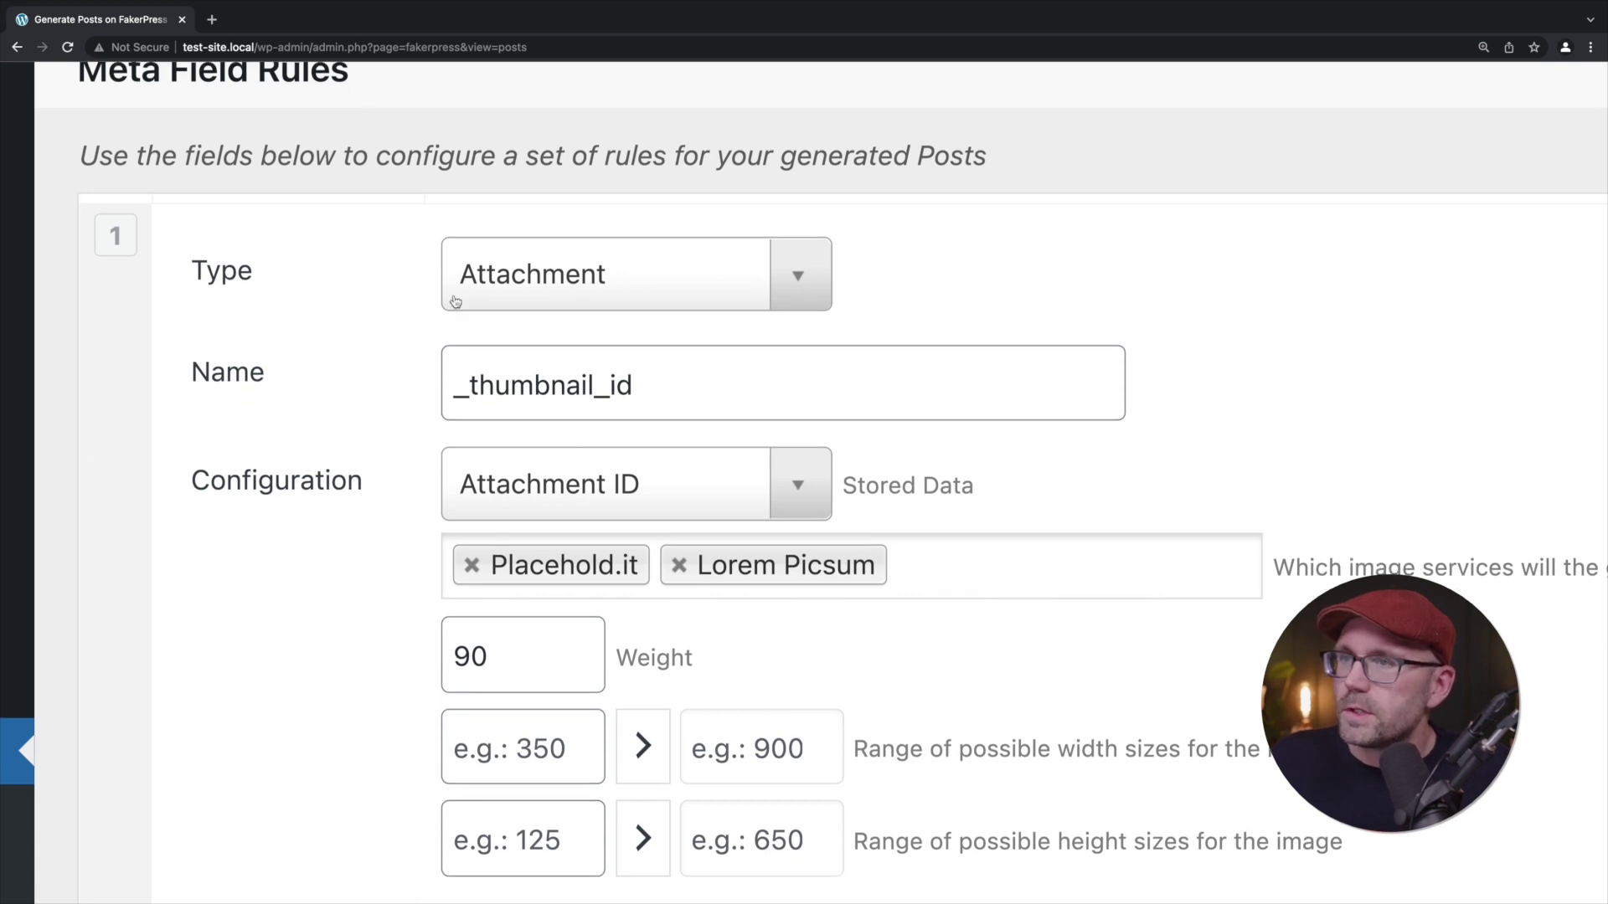
scroll(574, 424, down, 2)
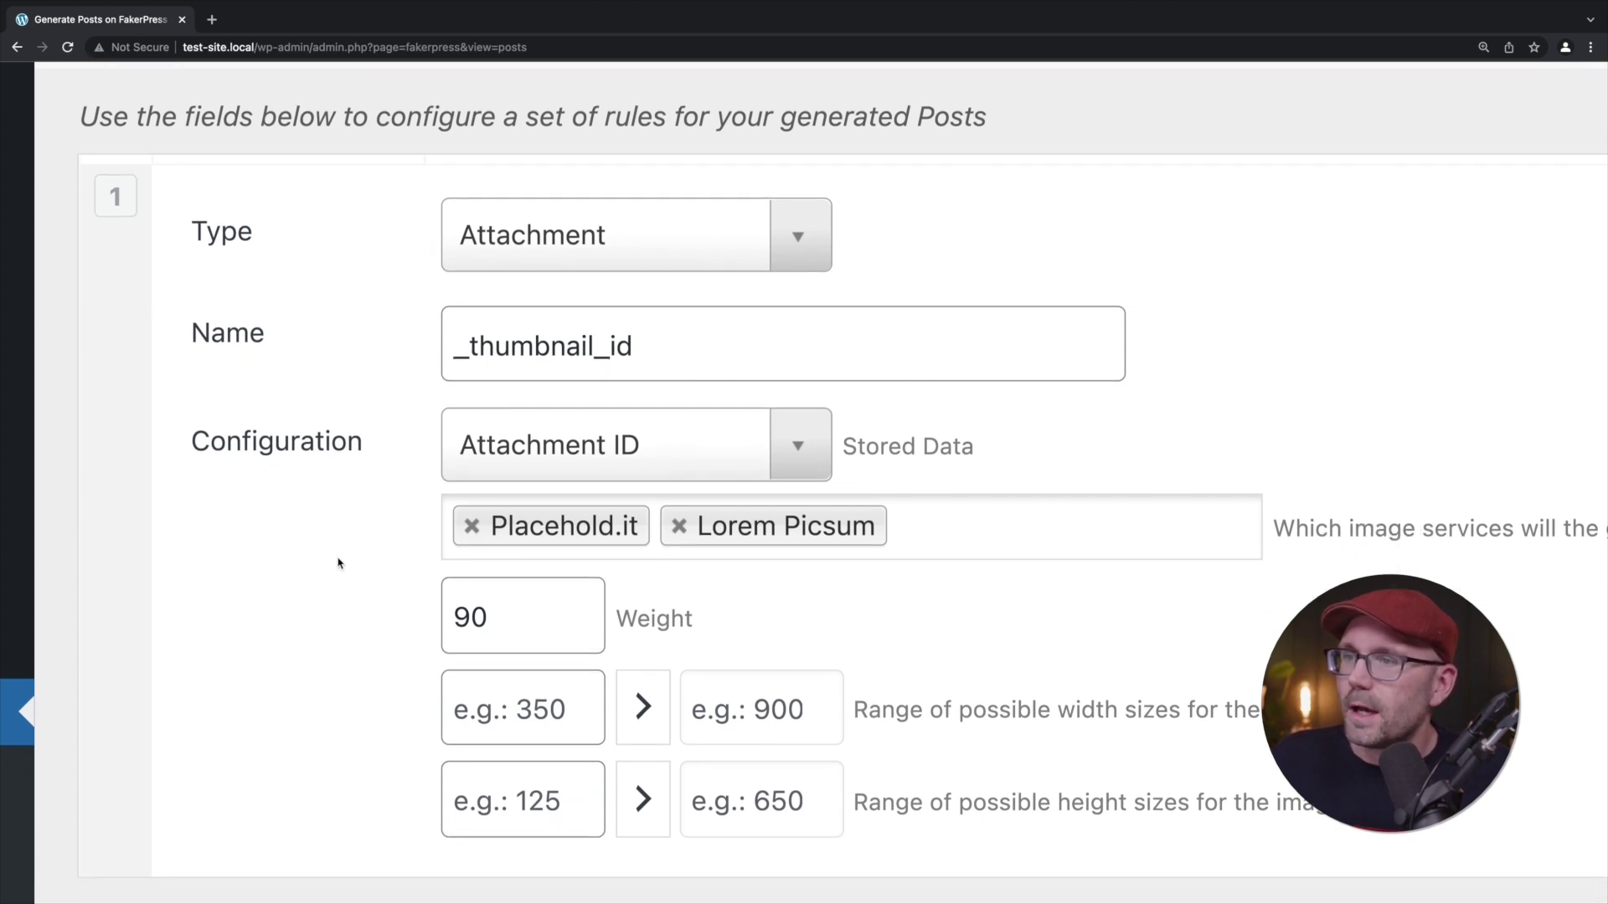
scroll(338, 561, down, 3)
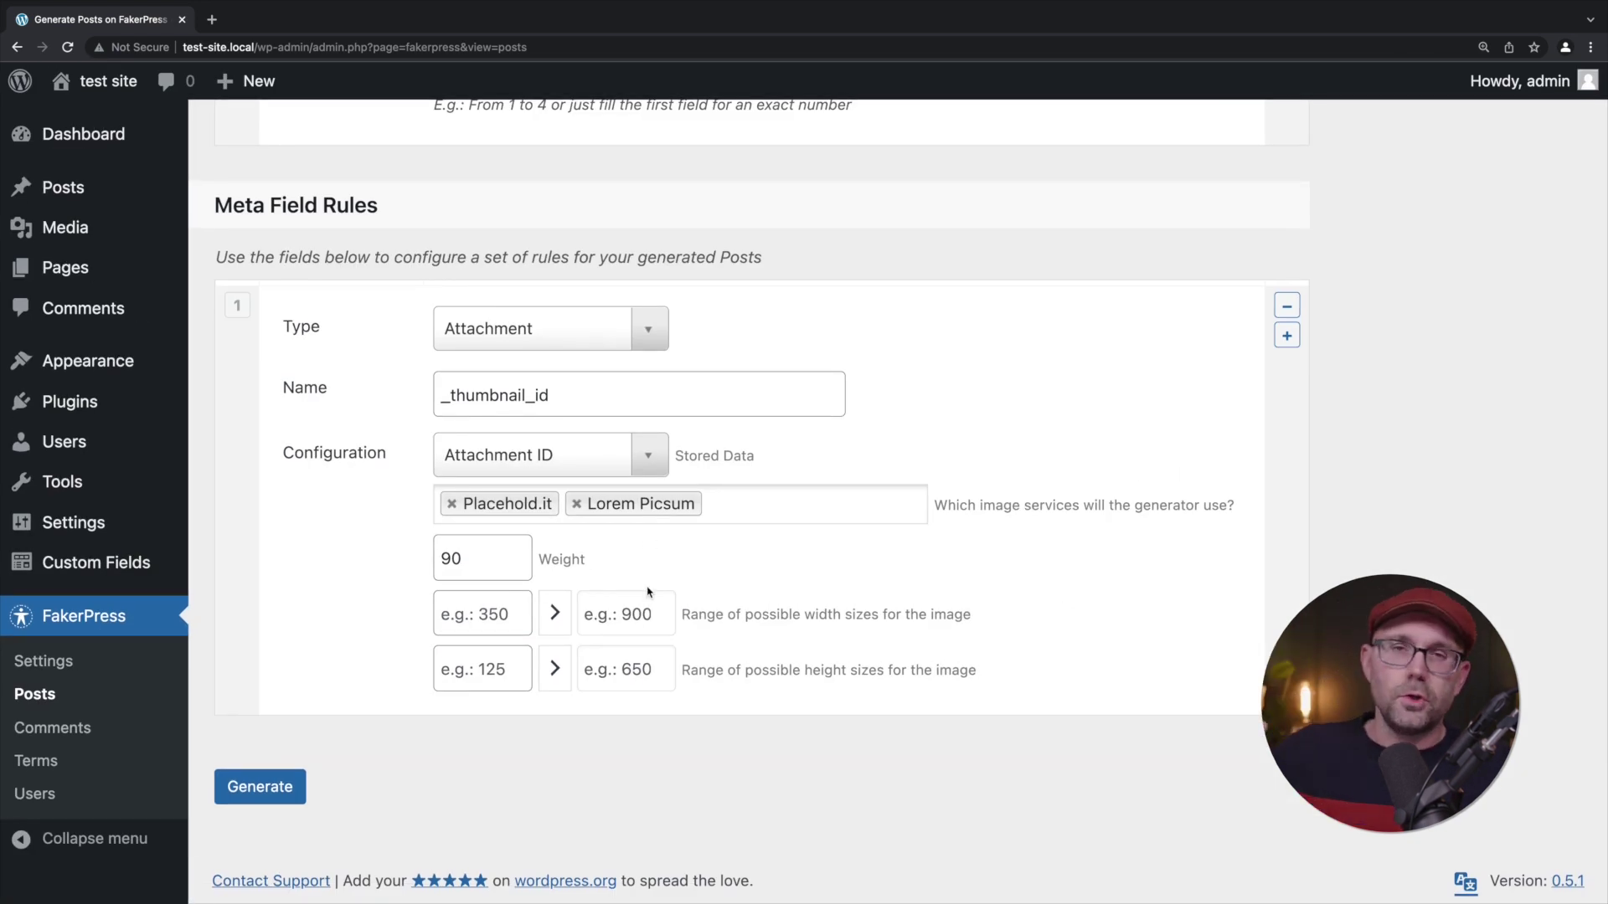
Step: Generate the posts, confirm the 'Faked 6' notice, and open the All Posts list
click(272, 787)
scroll(251, 849, up, 5)
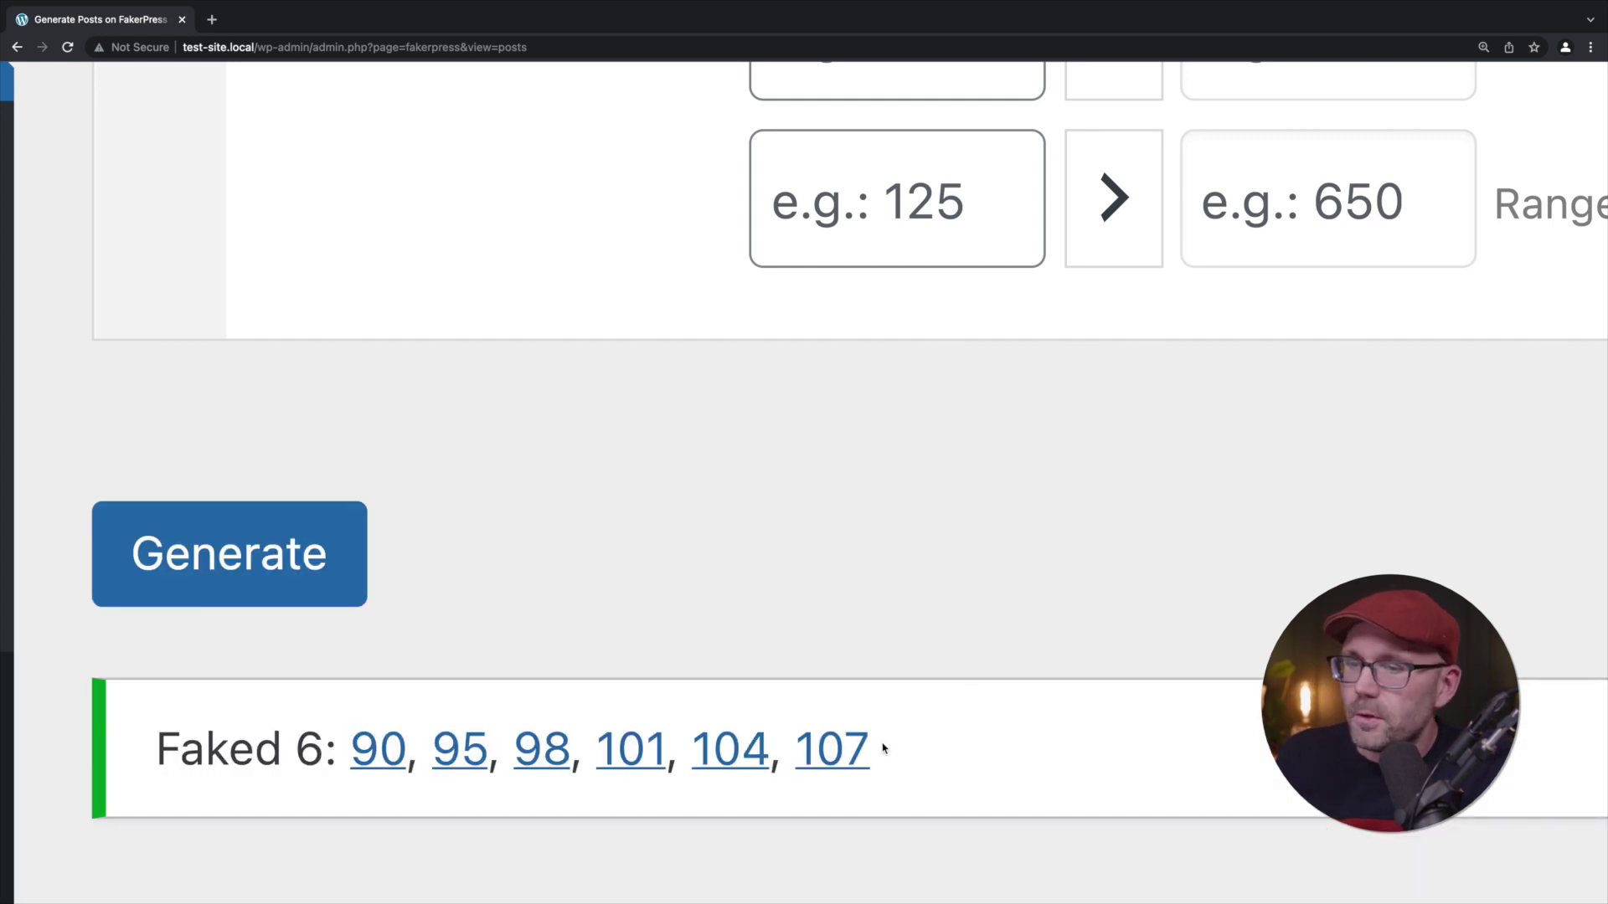
scroll(273, 787, down, 1)
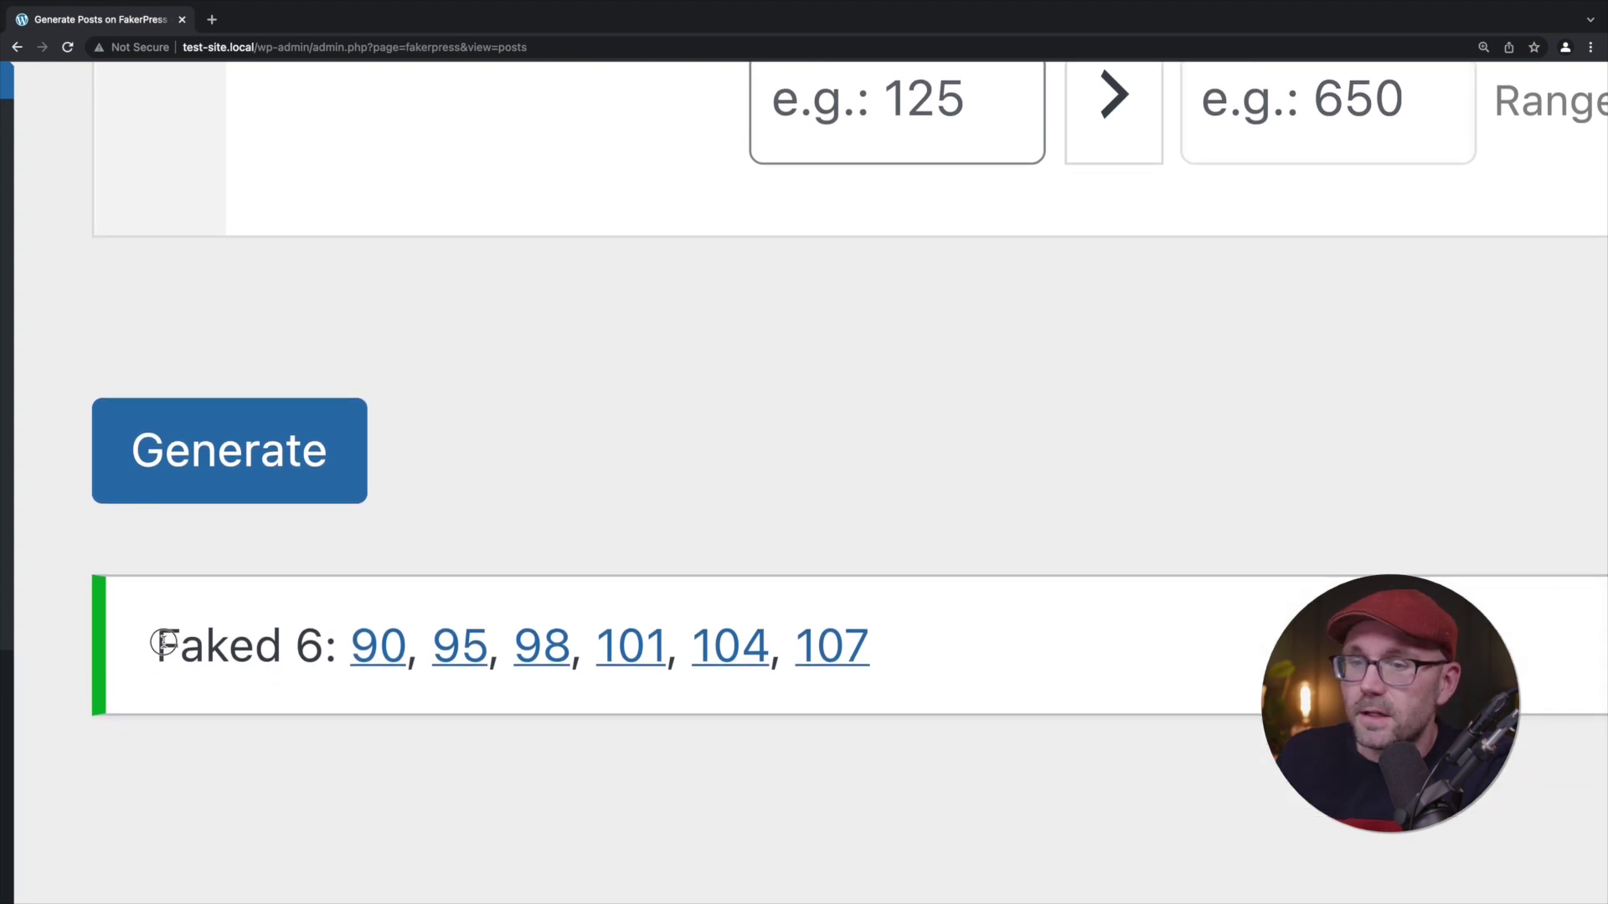
drag(158, 646, 310, 644)
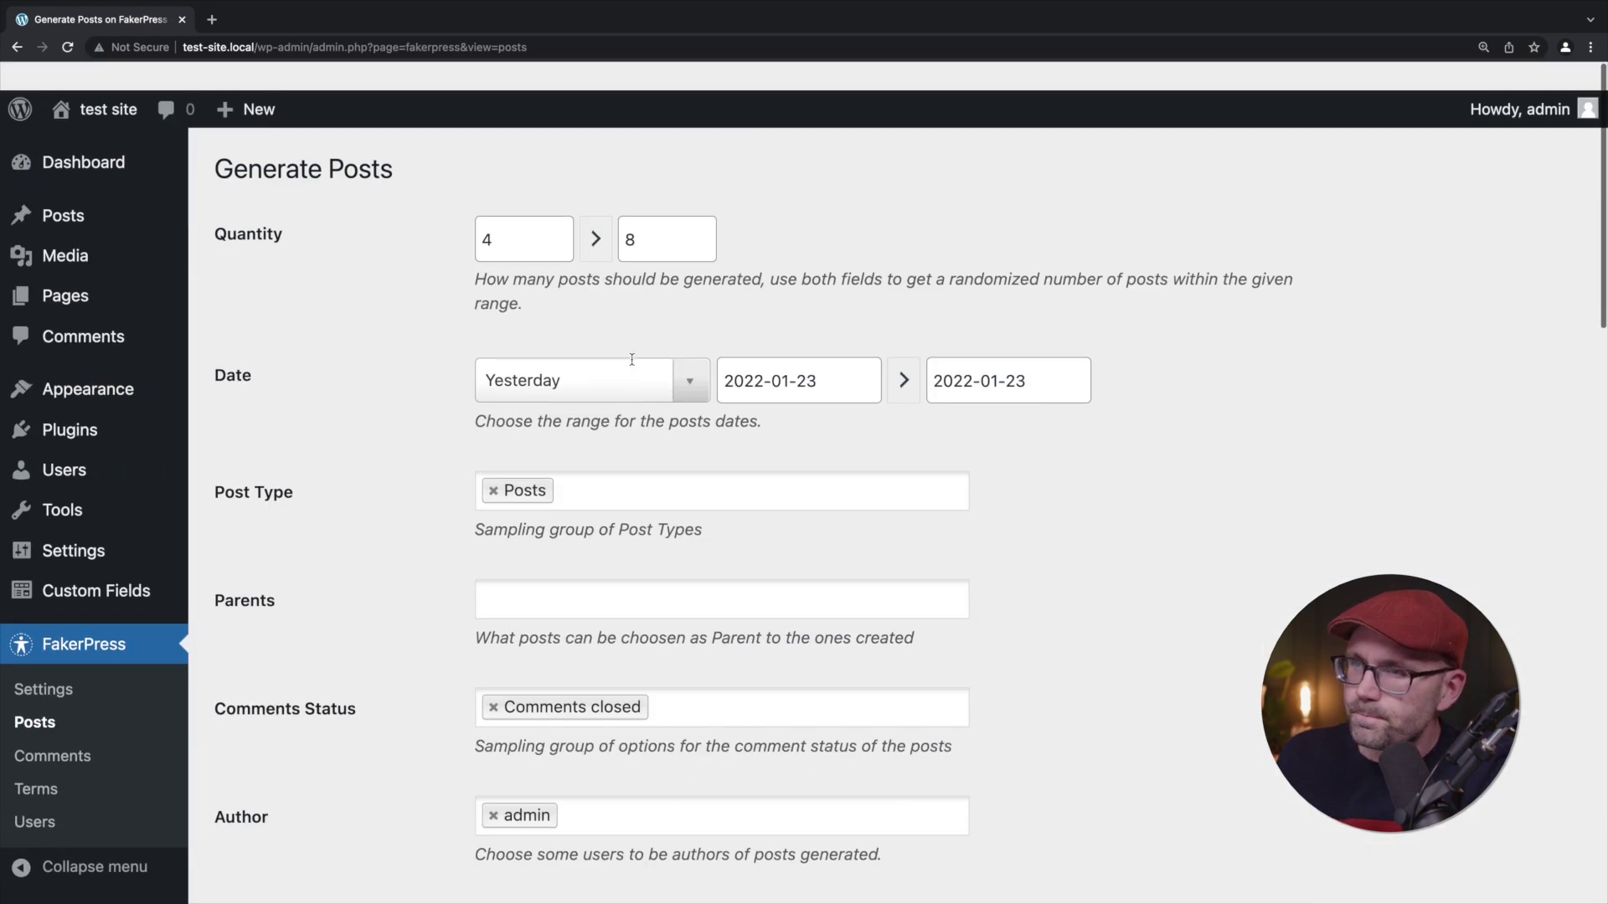
scroll(633, 234, down, 1)
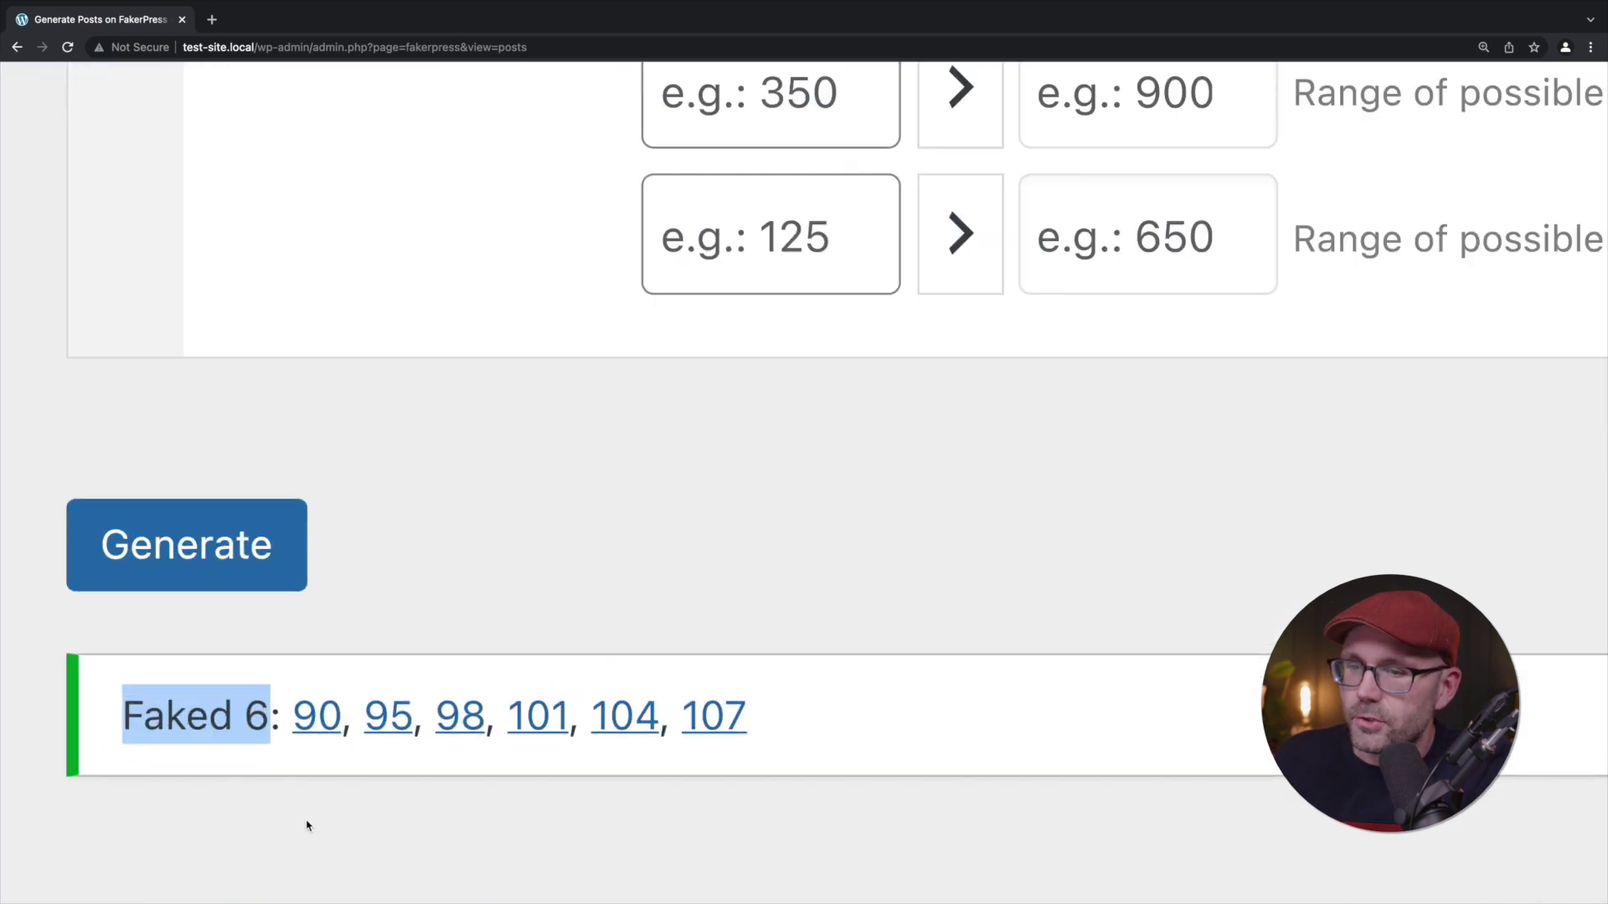
scroll(306, 825, up, 2)
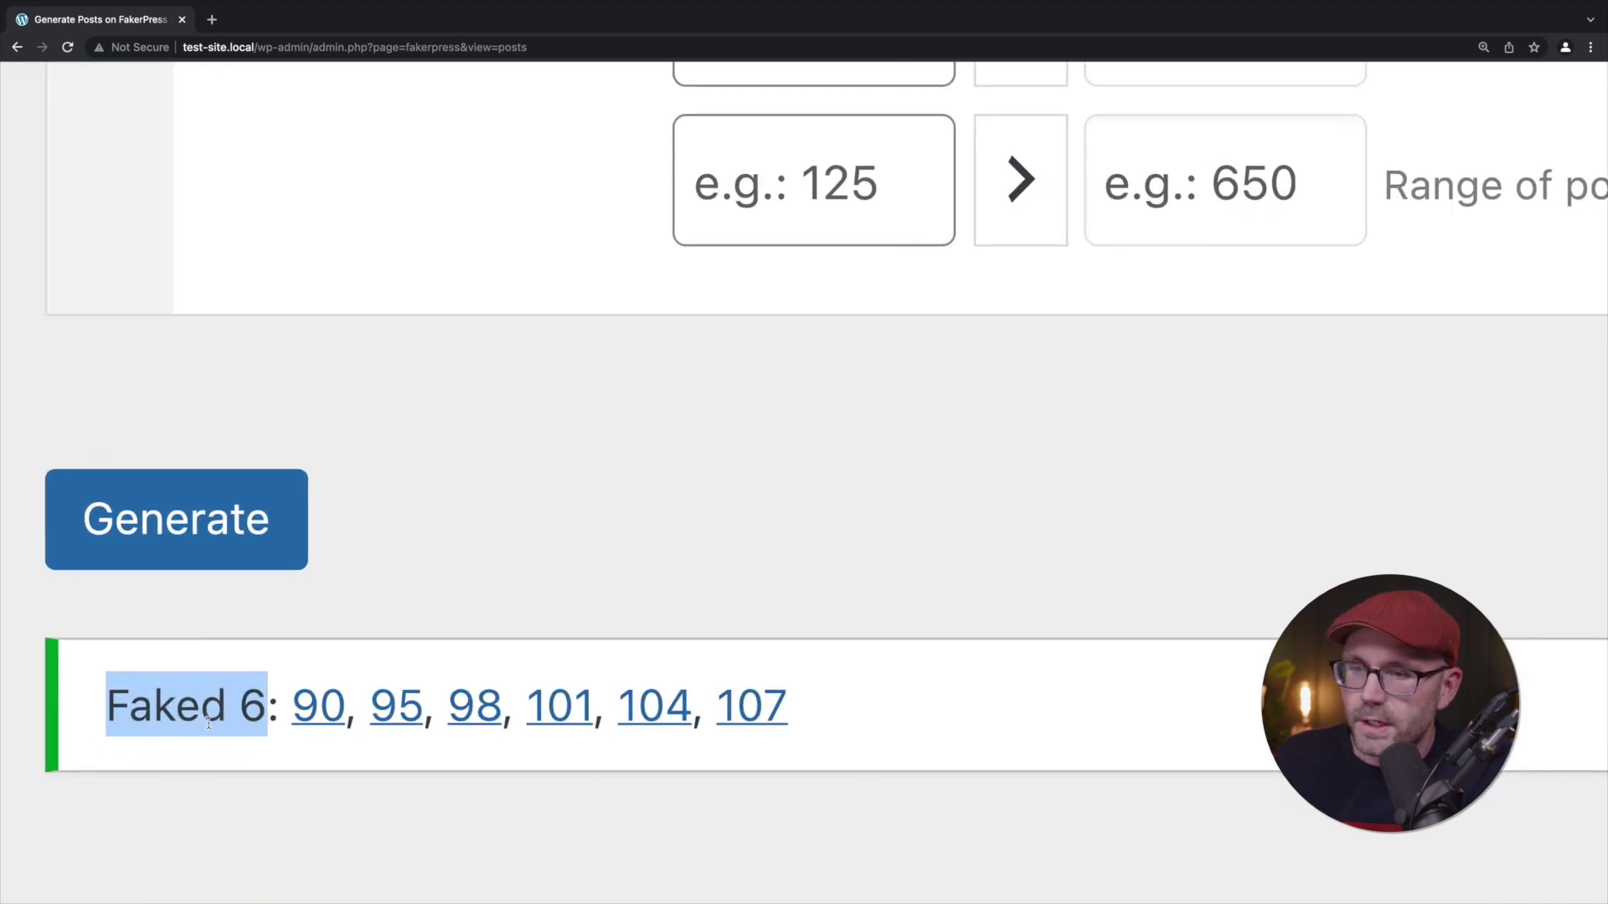
click(186, 709)
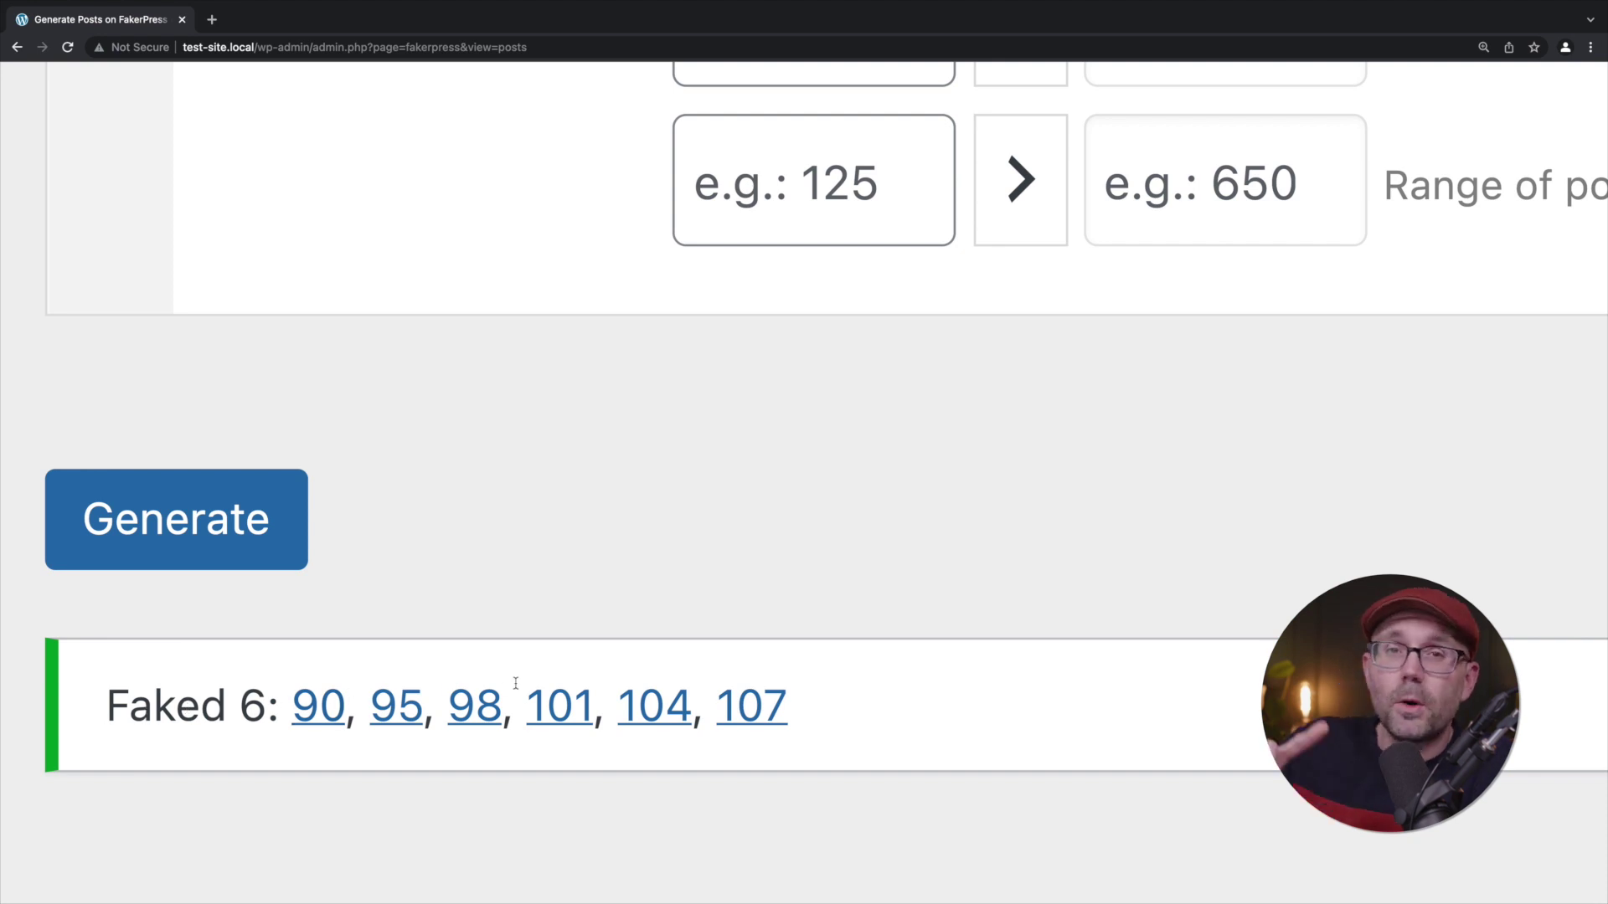
scroll(516, 684, down, 5)
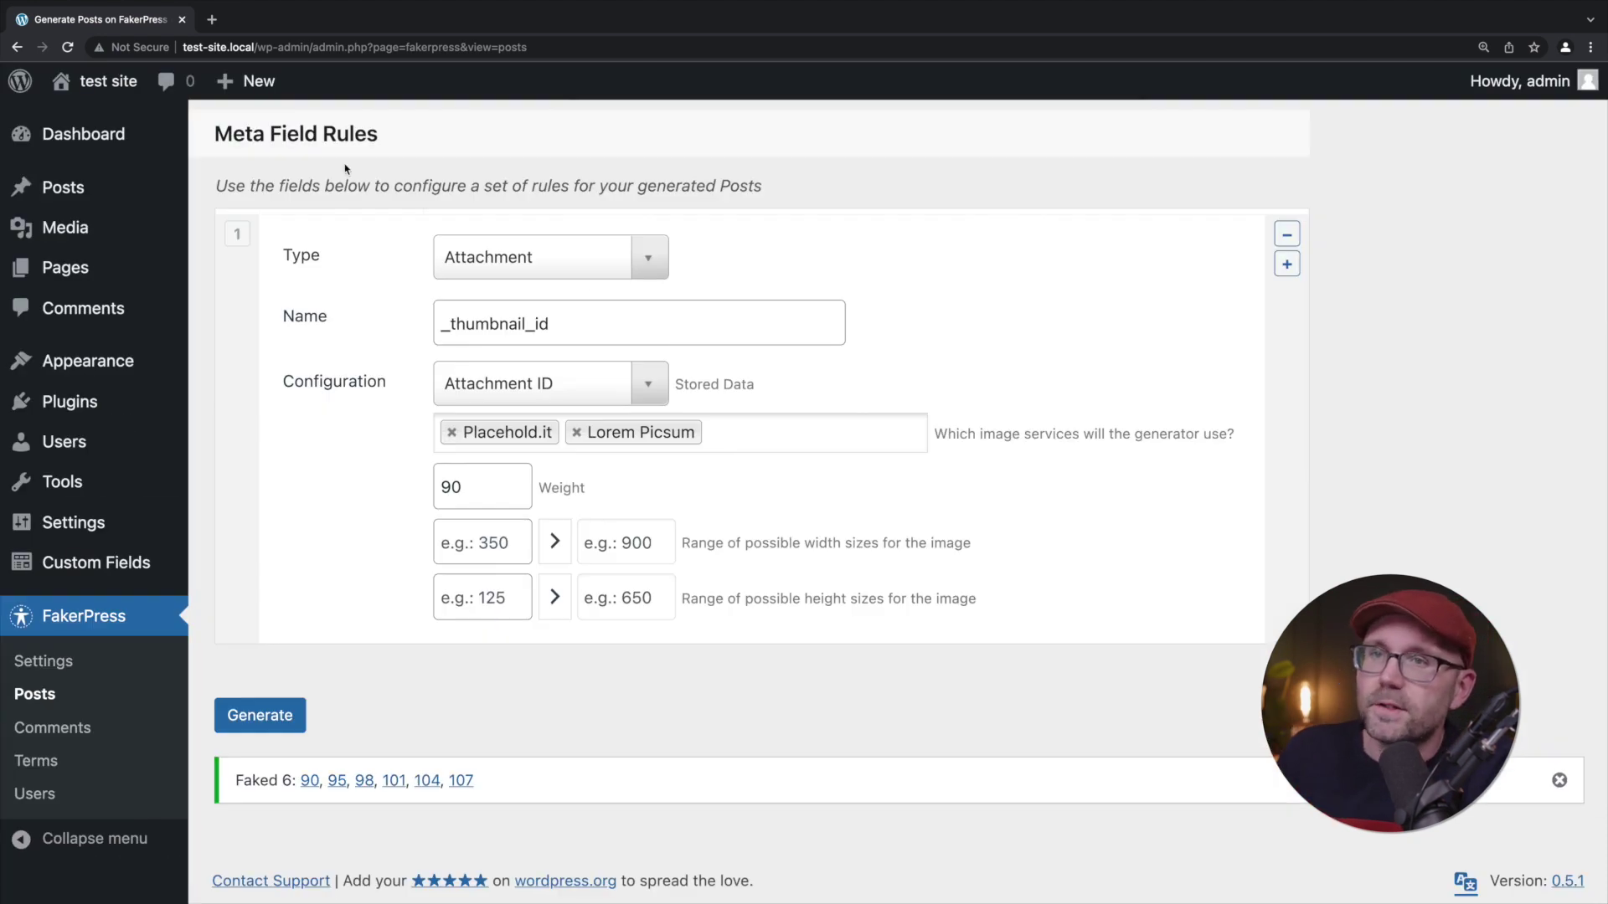
click(64, 187)
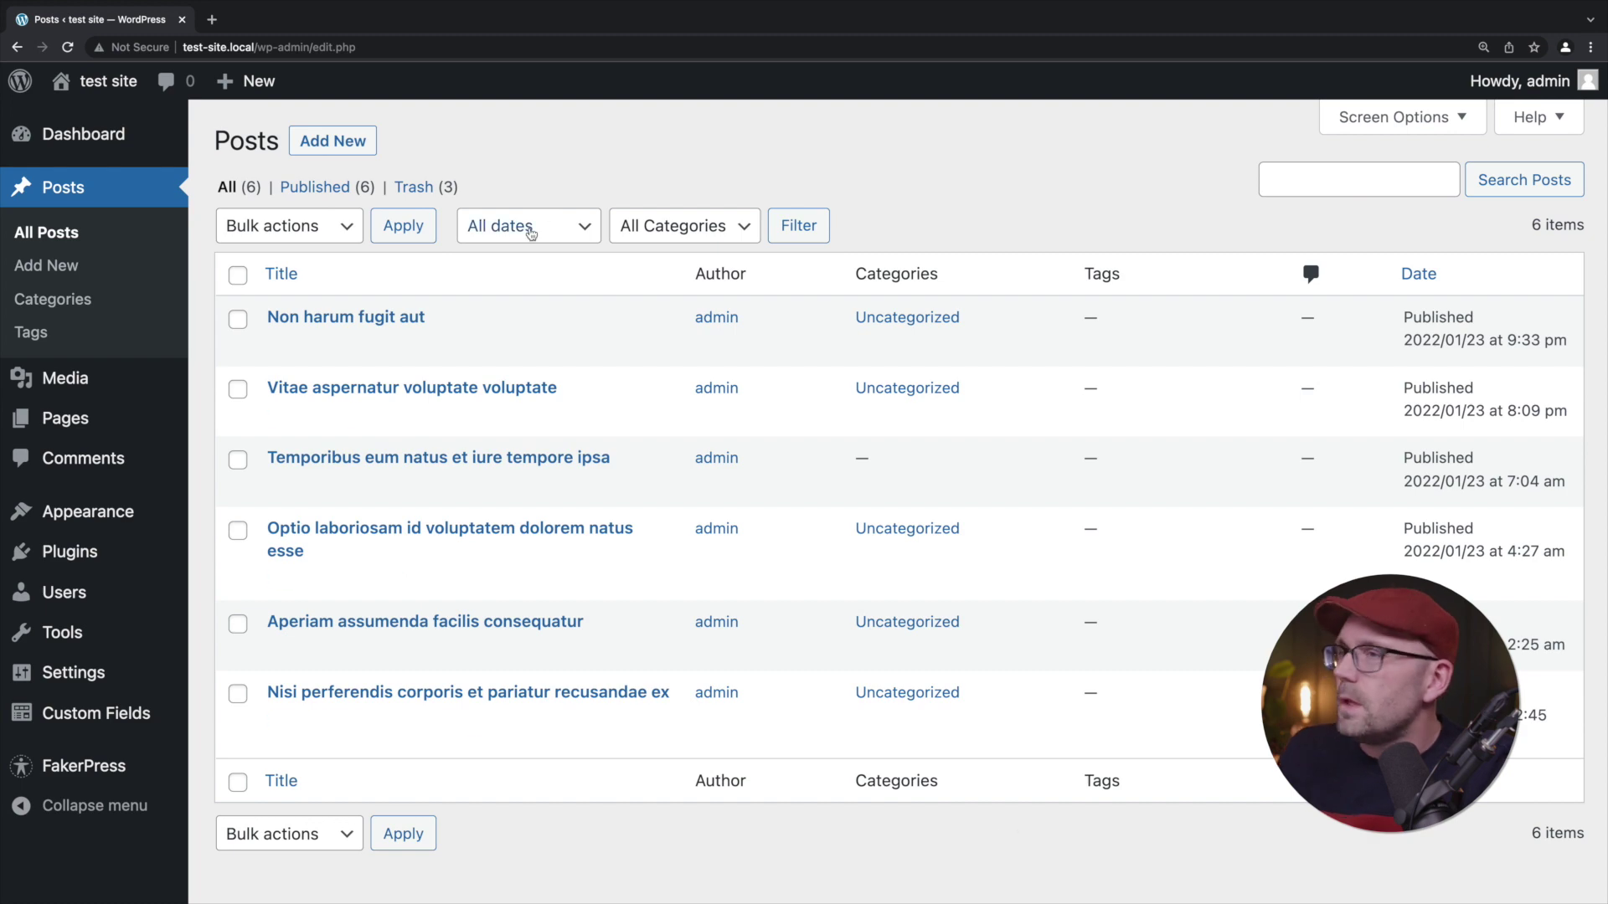
Step: Open 'Non harum fugit aut' for editing, scroll through its image and body, and toggle Screen Options
click(301, 322)
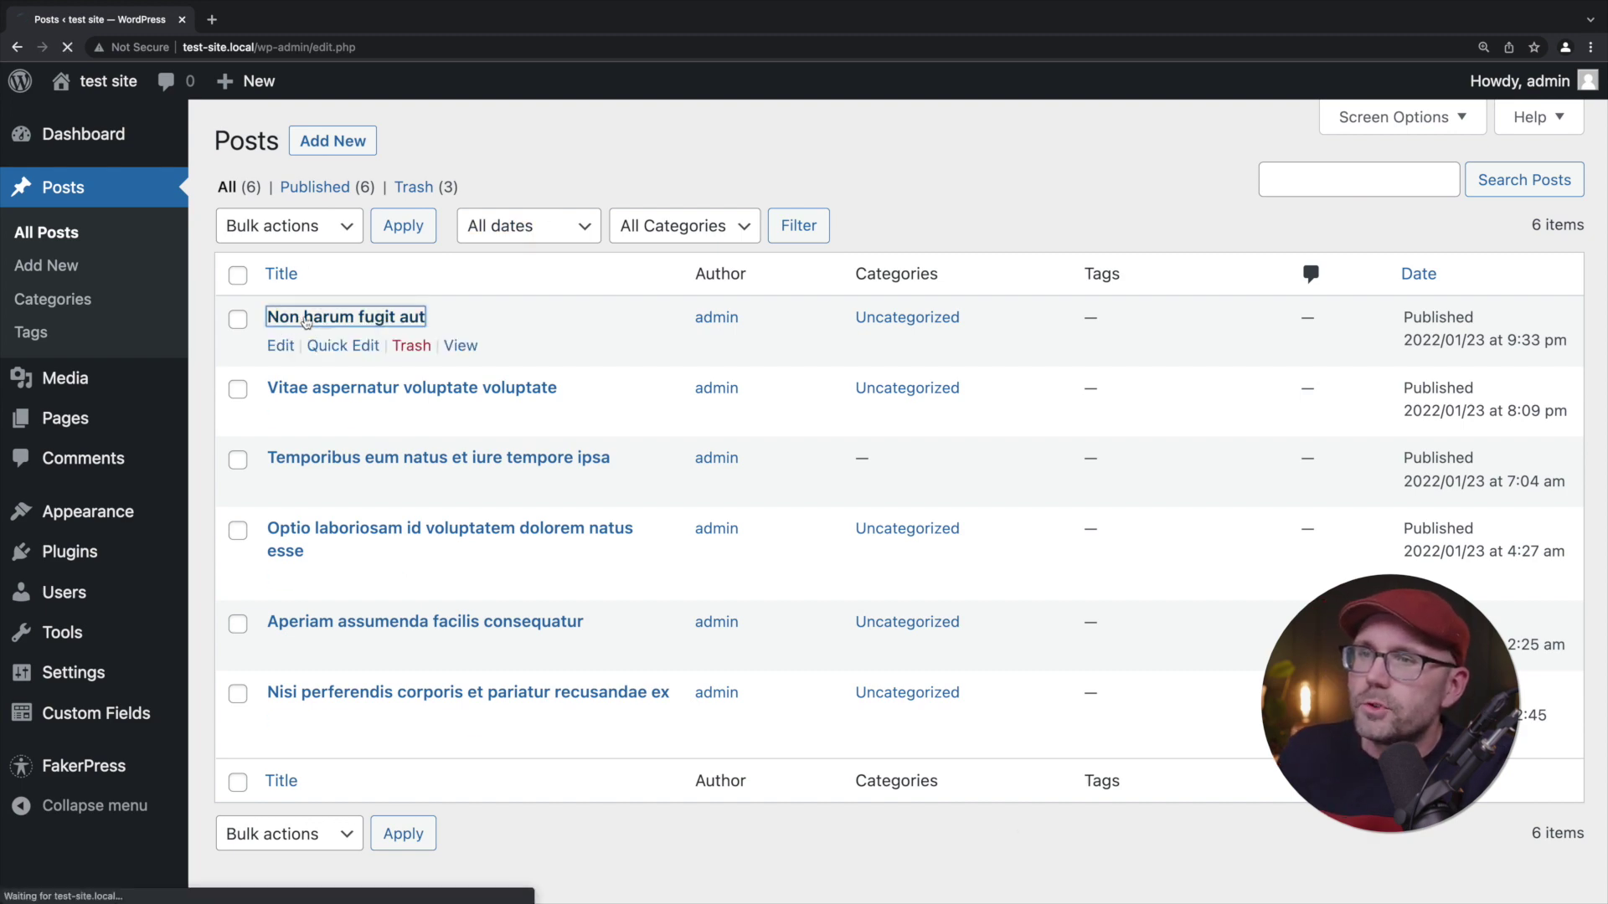
scroll(1180, 509, down, 1)
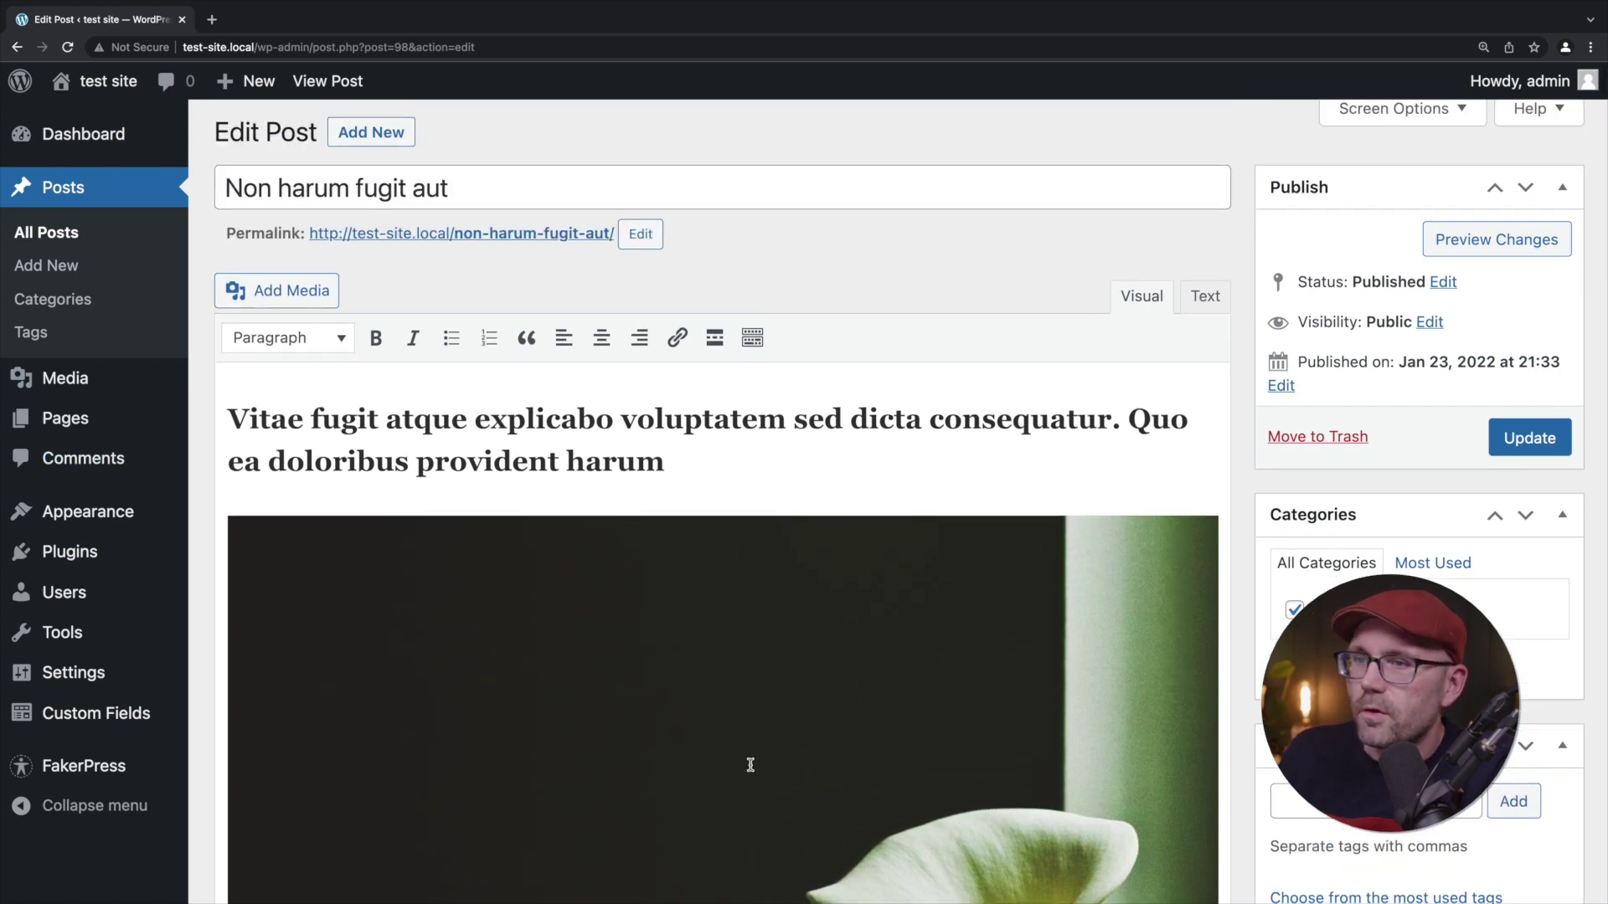
scroll(750, 764, down, 1)
scroll(835, 591, down, 10)
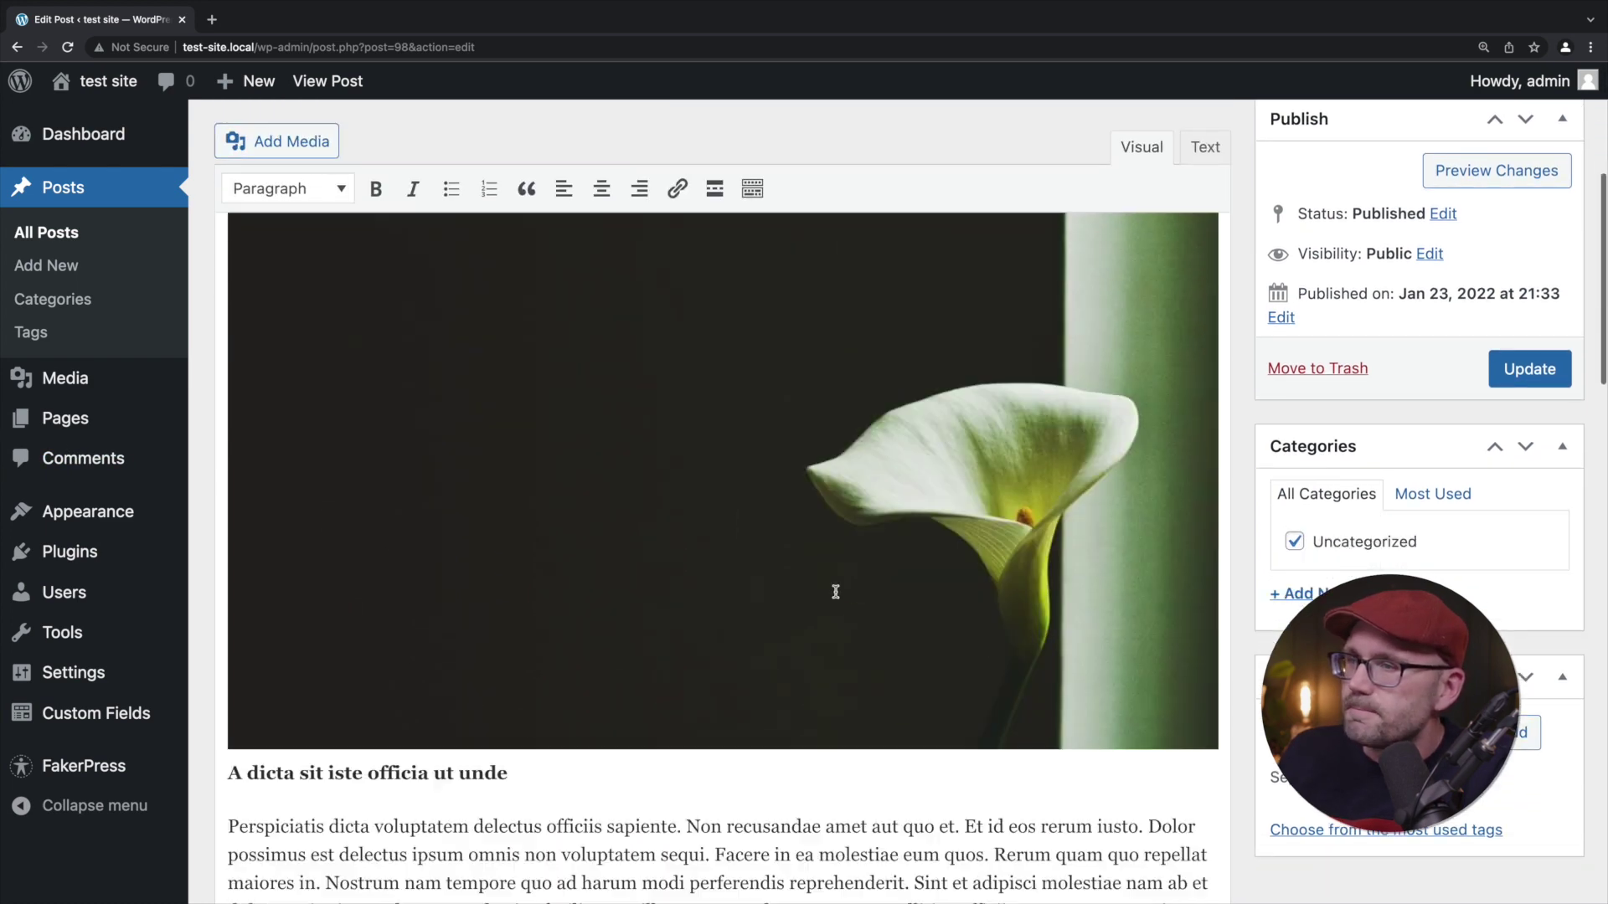
scroll(835, 591, down, 5)
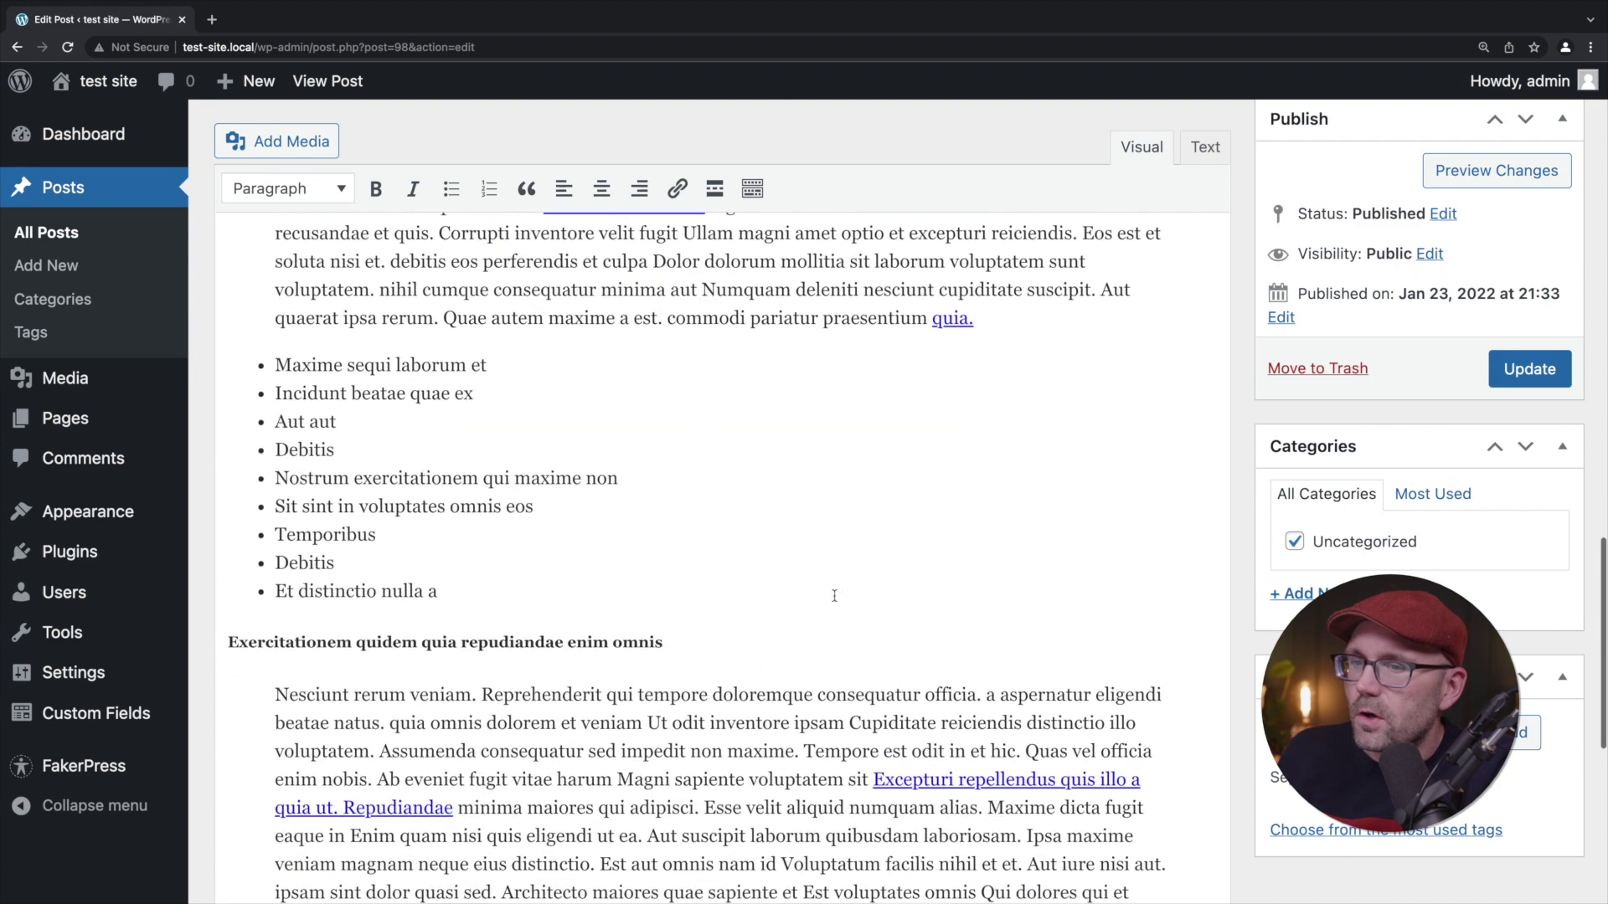
scroll(1261, 659, down, 4)
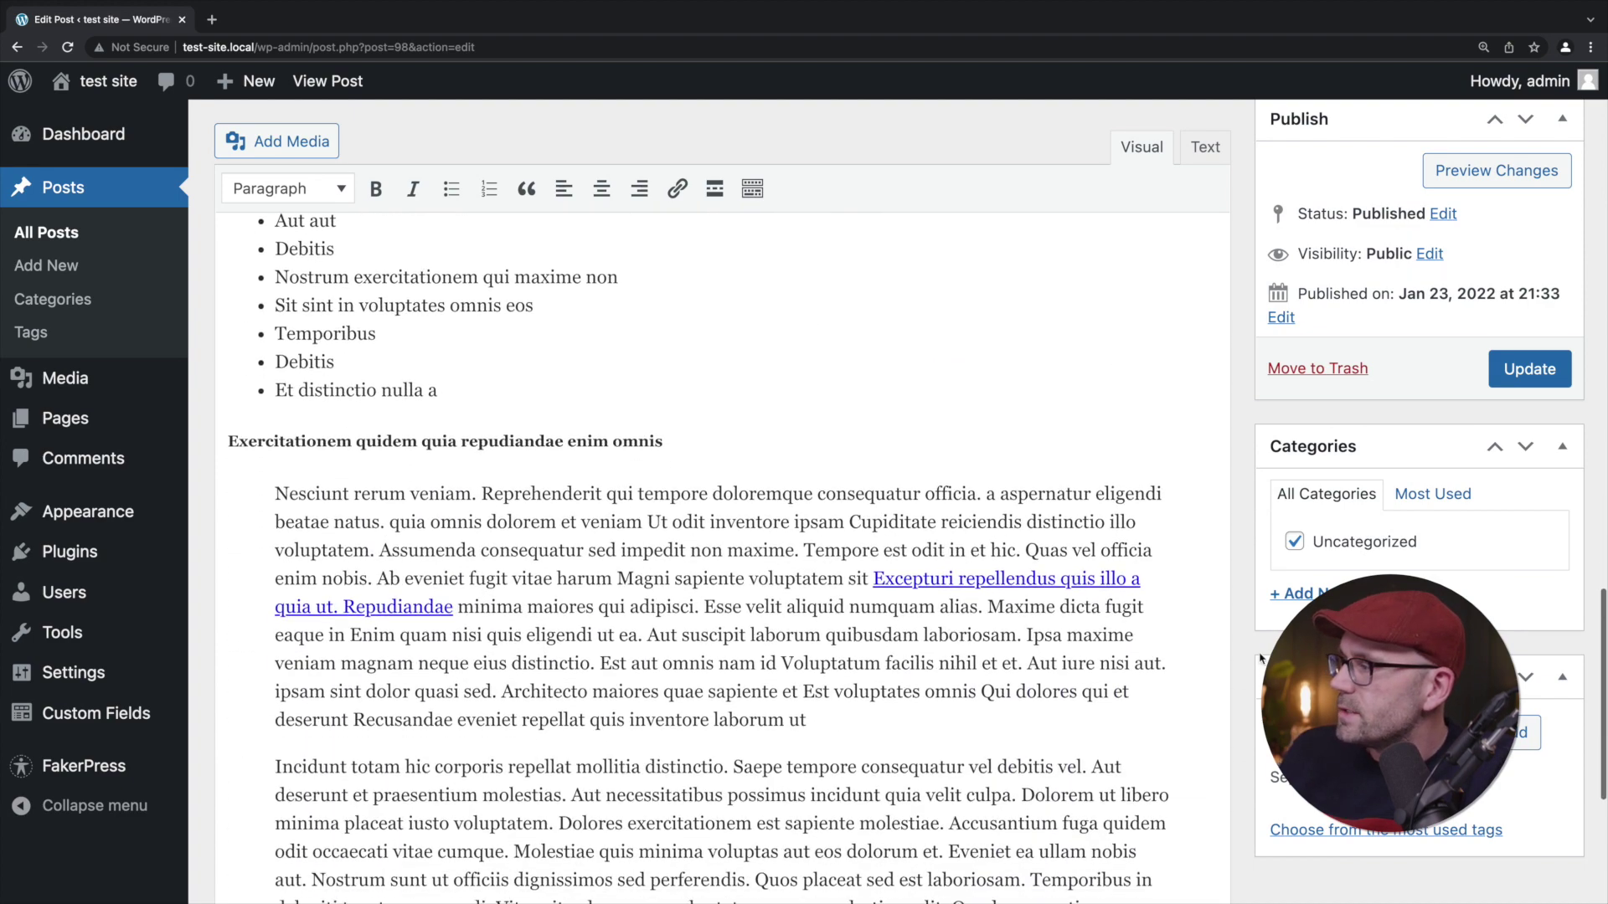
scroll(1261, 659, up, 3)
scroll(721, 553, down, 6)
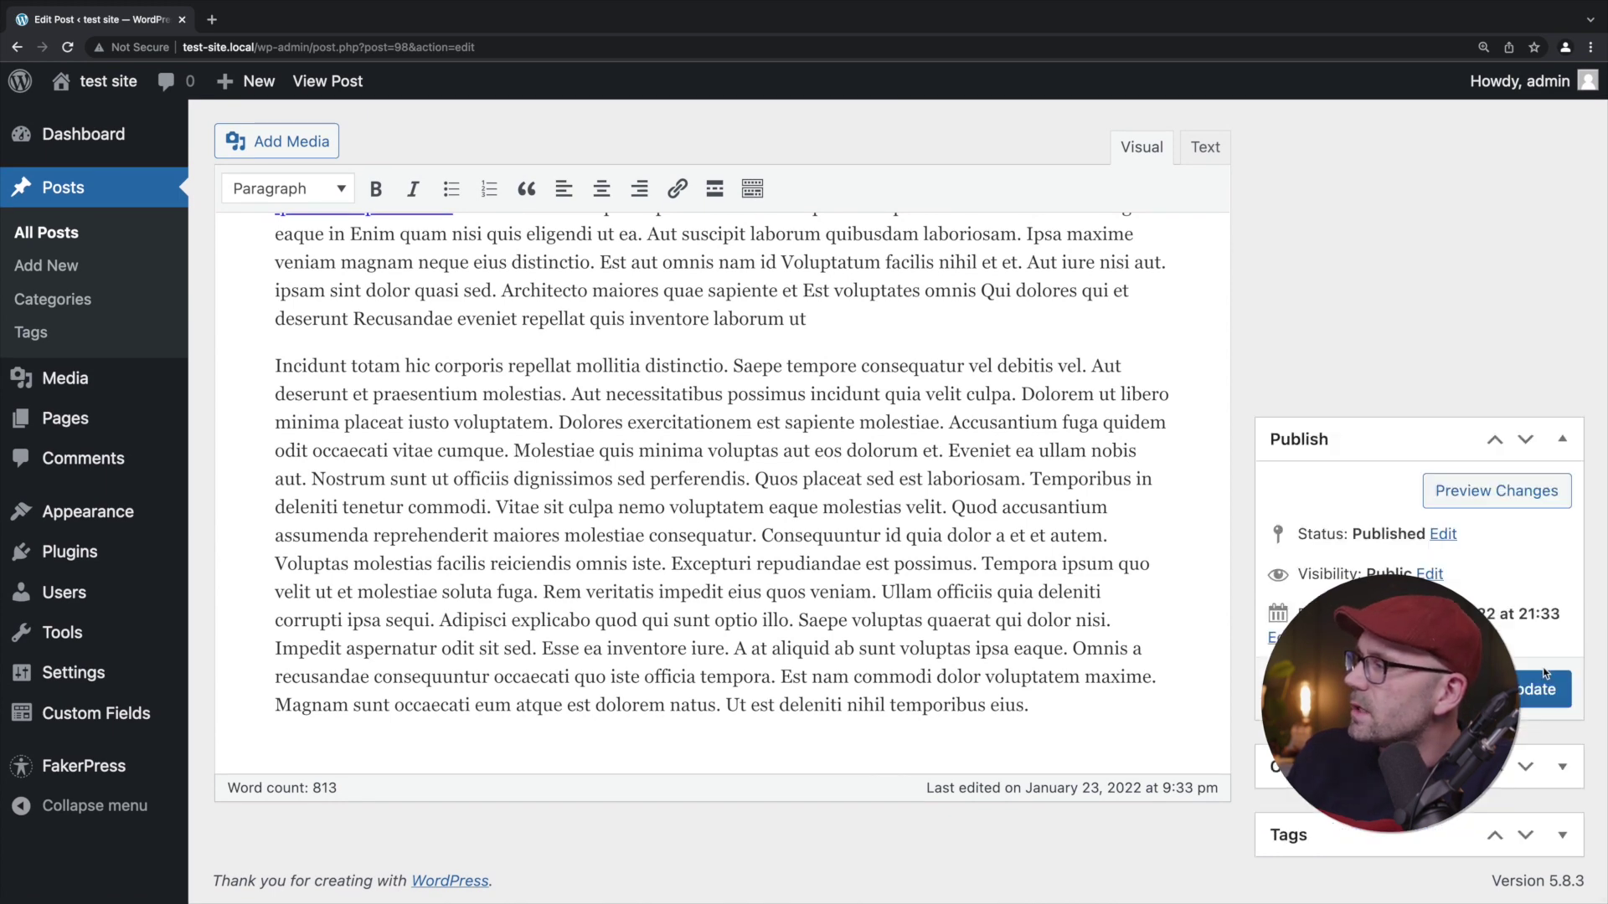
scroll(721, 553, up, 10)
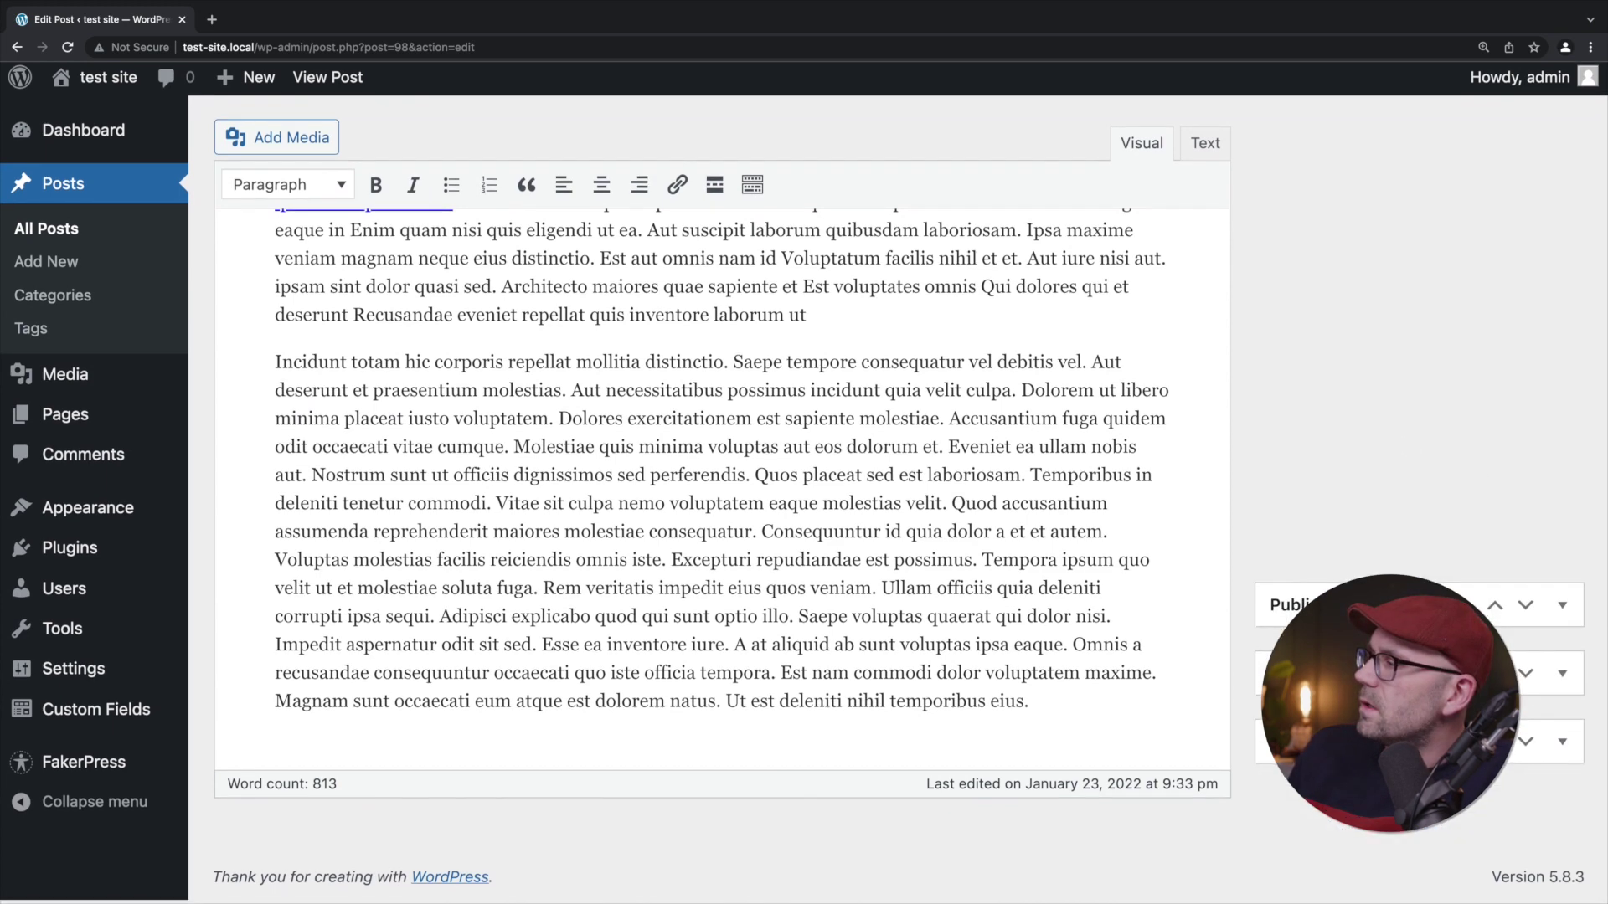
scroll(722, 552, up, 8)
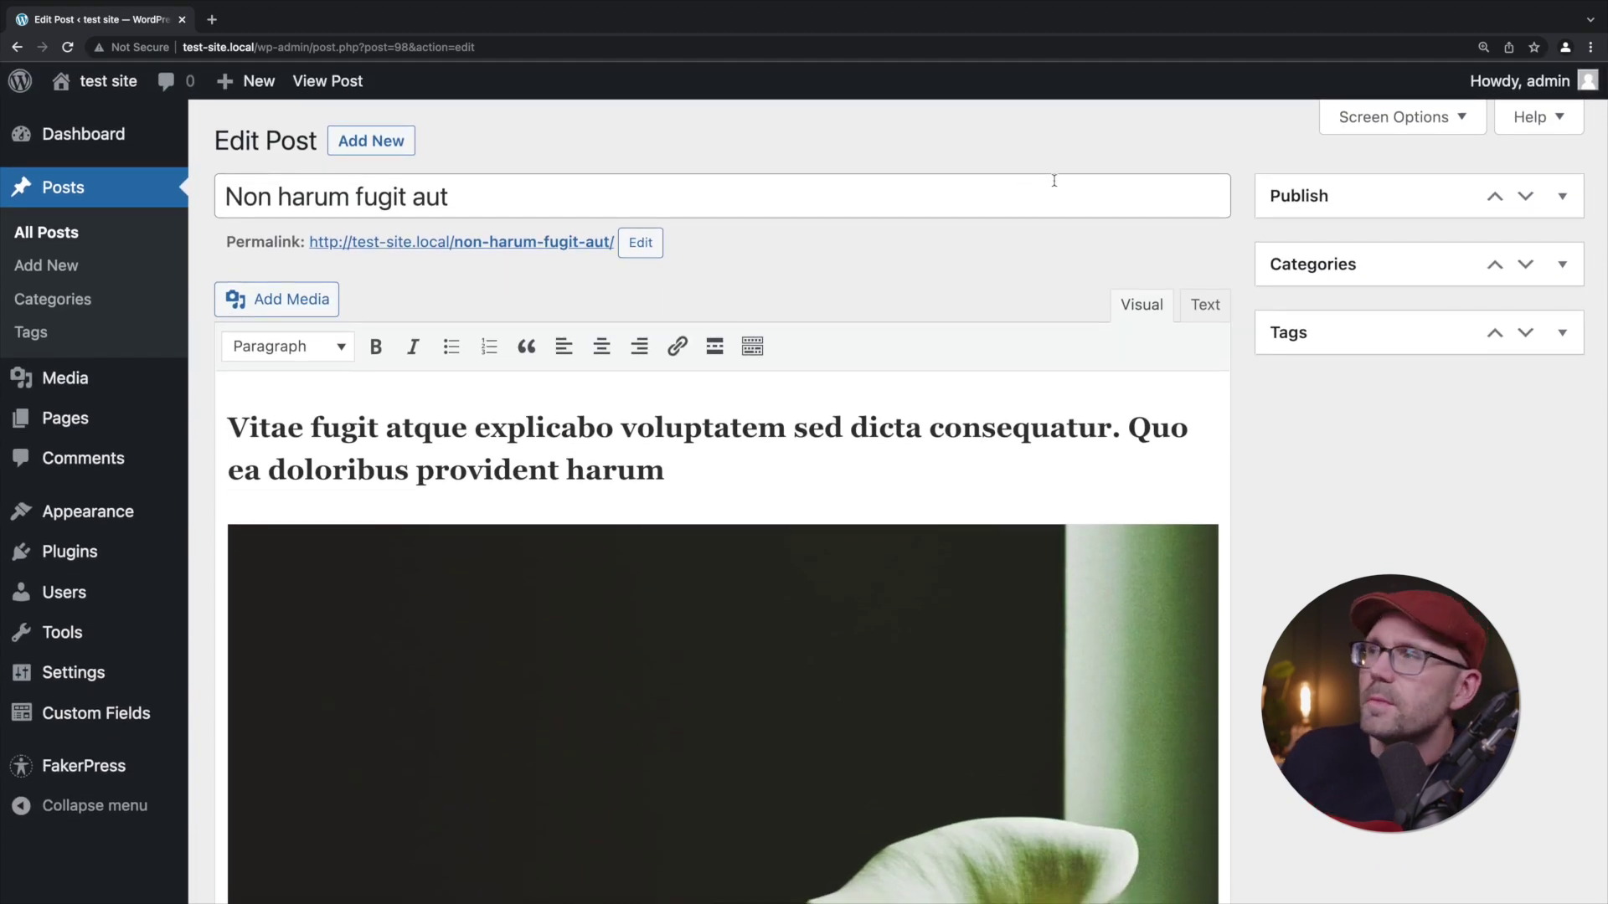
click(1377, 123)
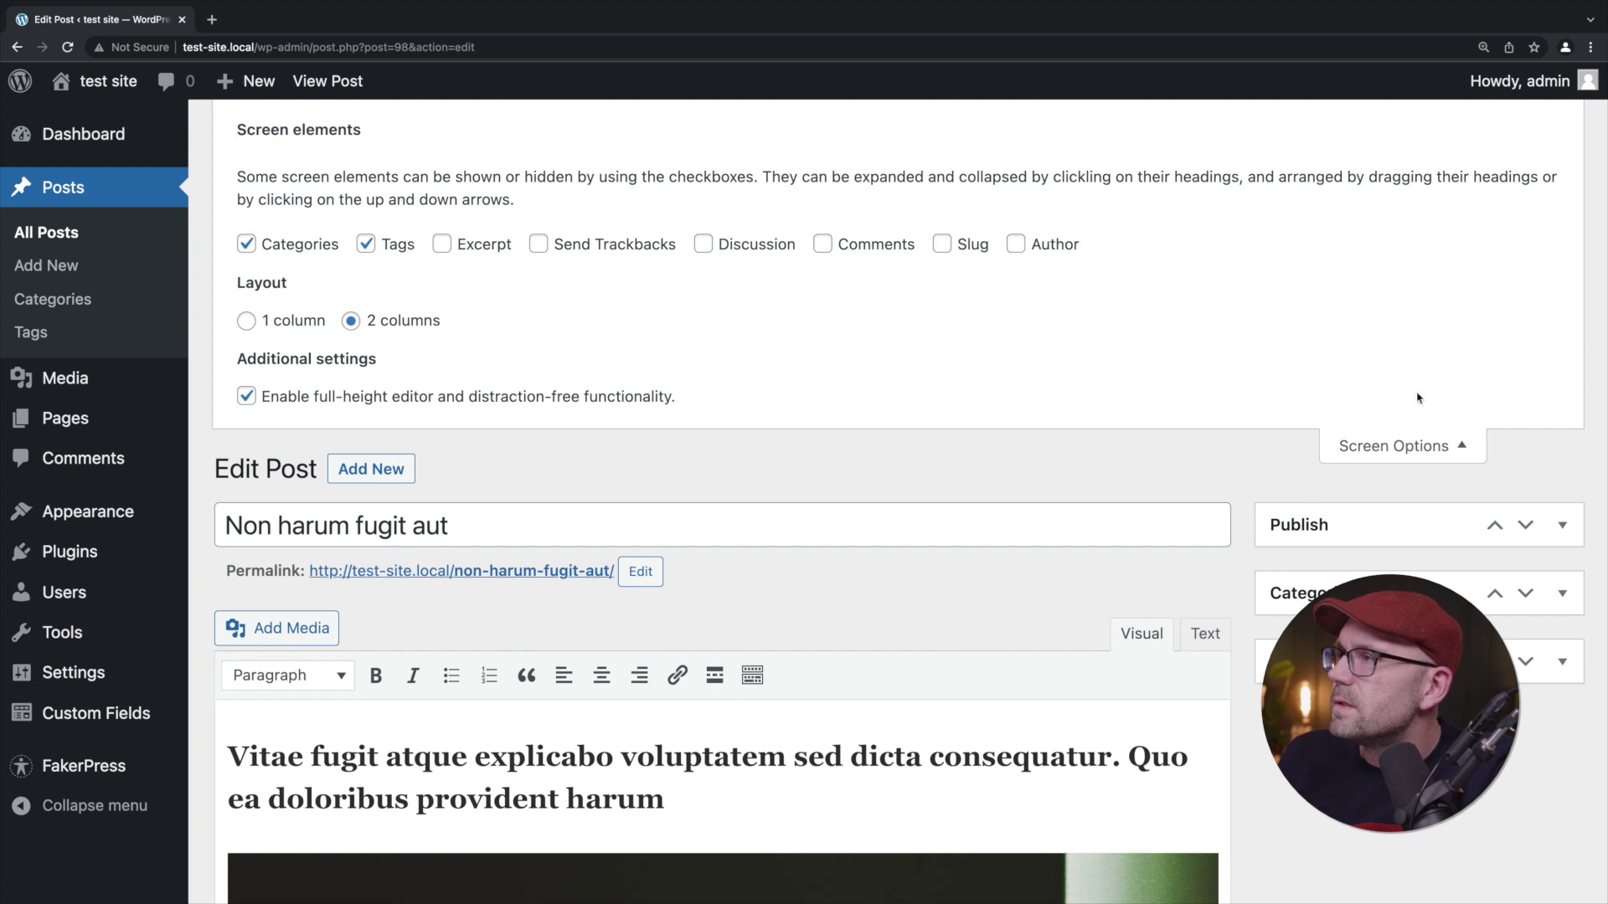
click(1392, 451)
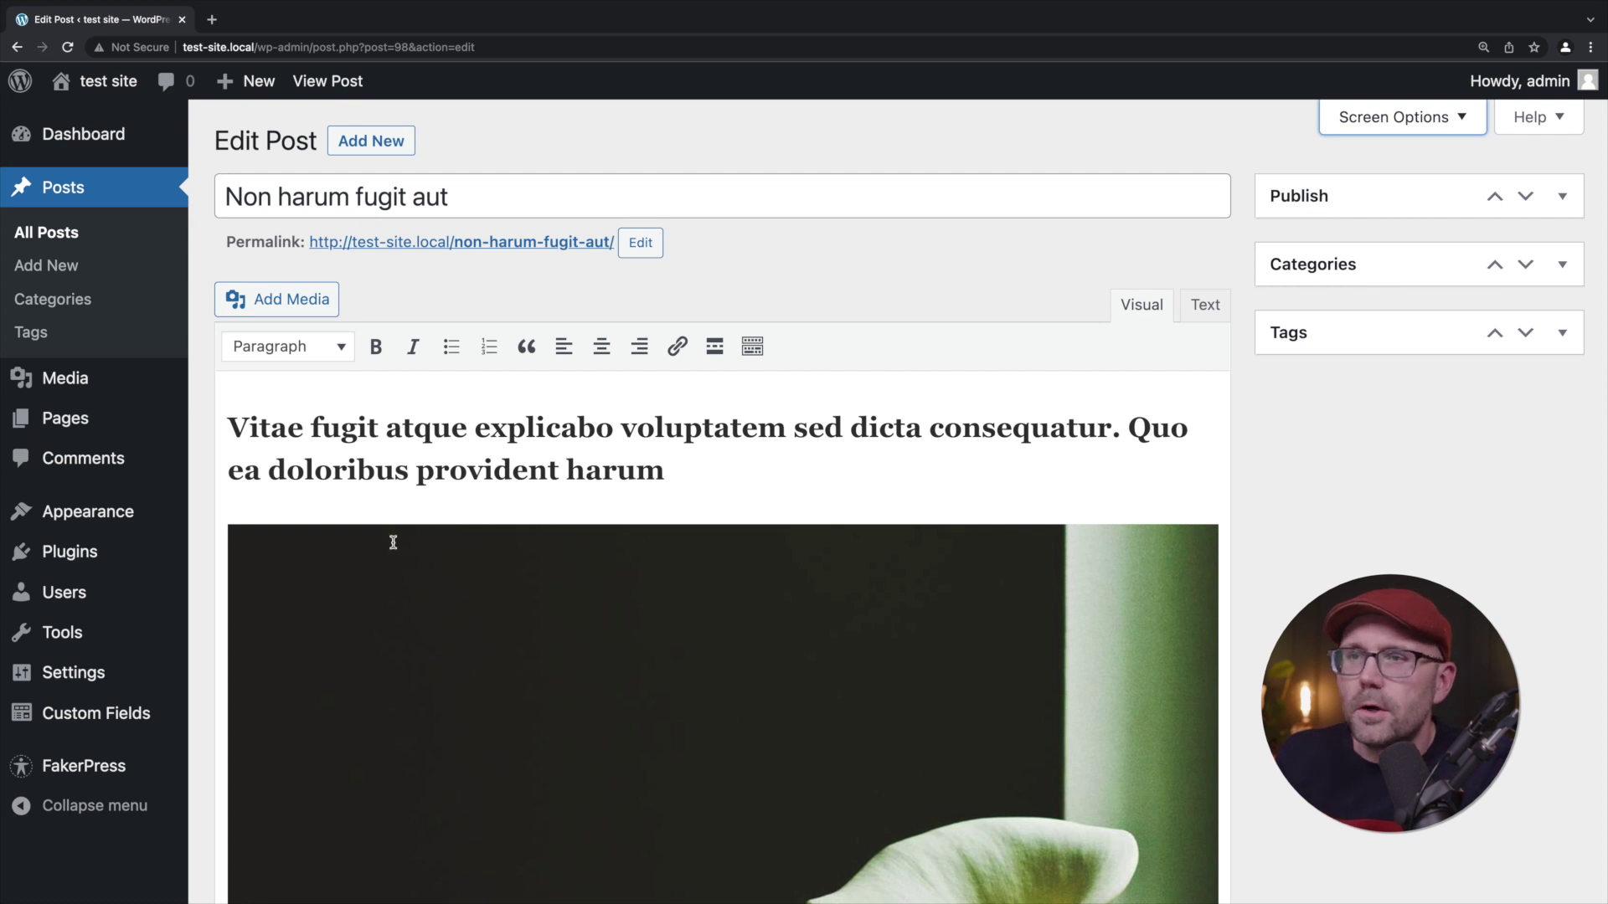
Step: Open the Pages list and the Add New Page screen, then go back
click(101, 416)
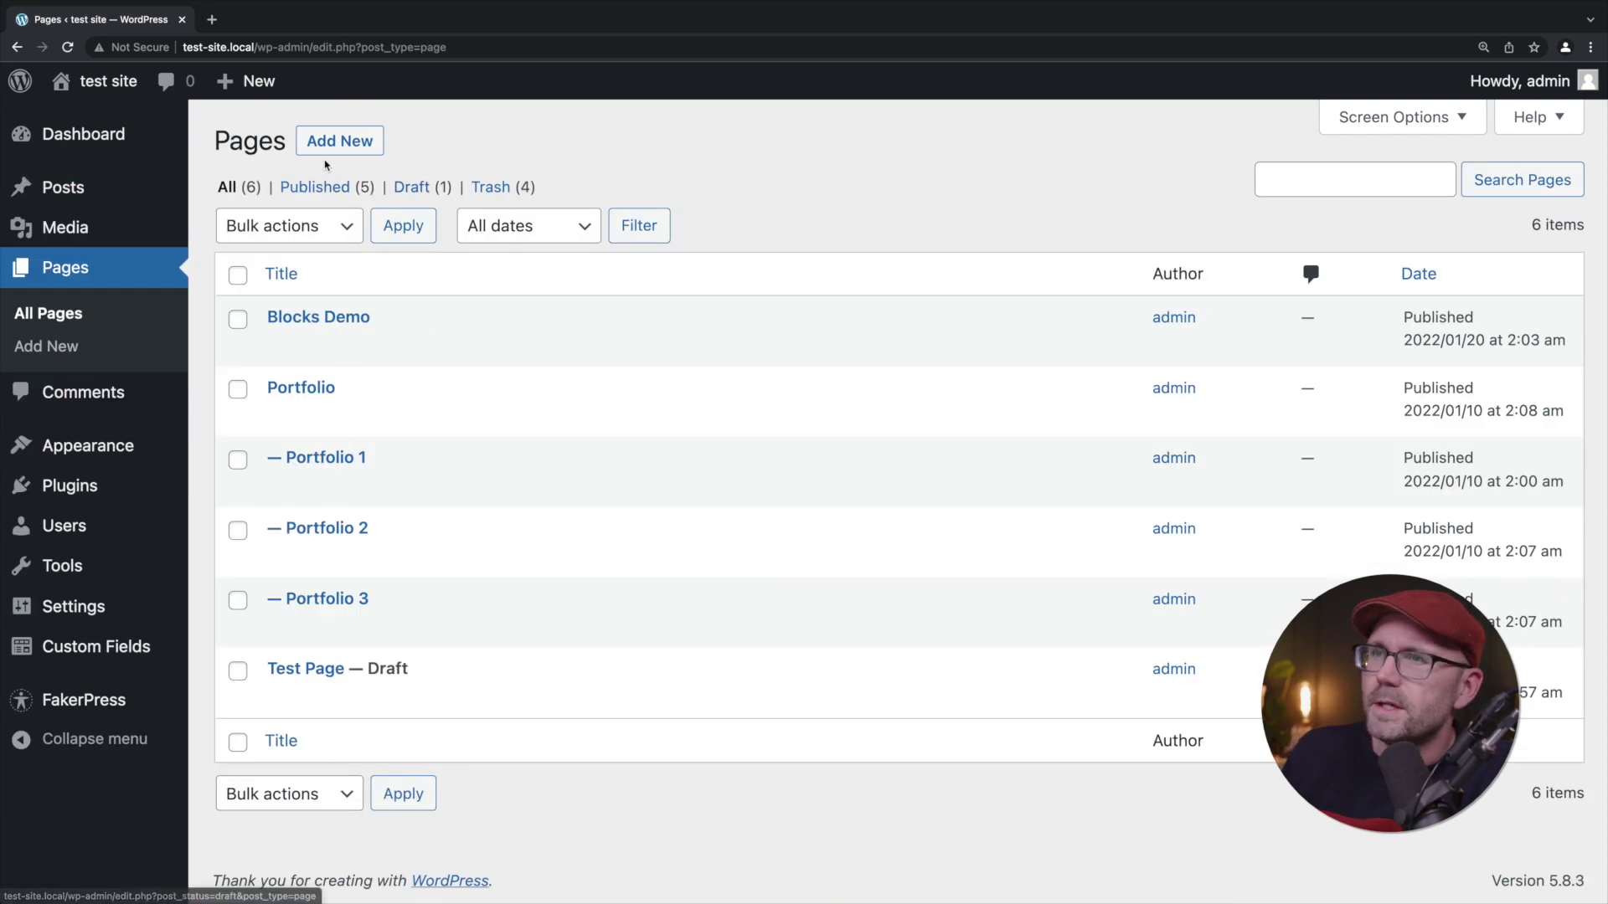
click(336, 140)
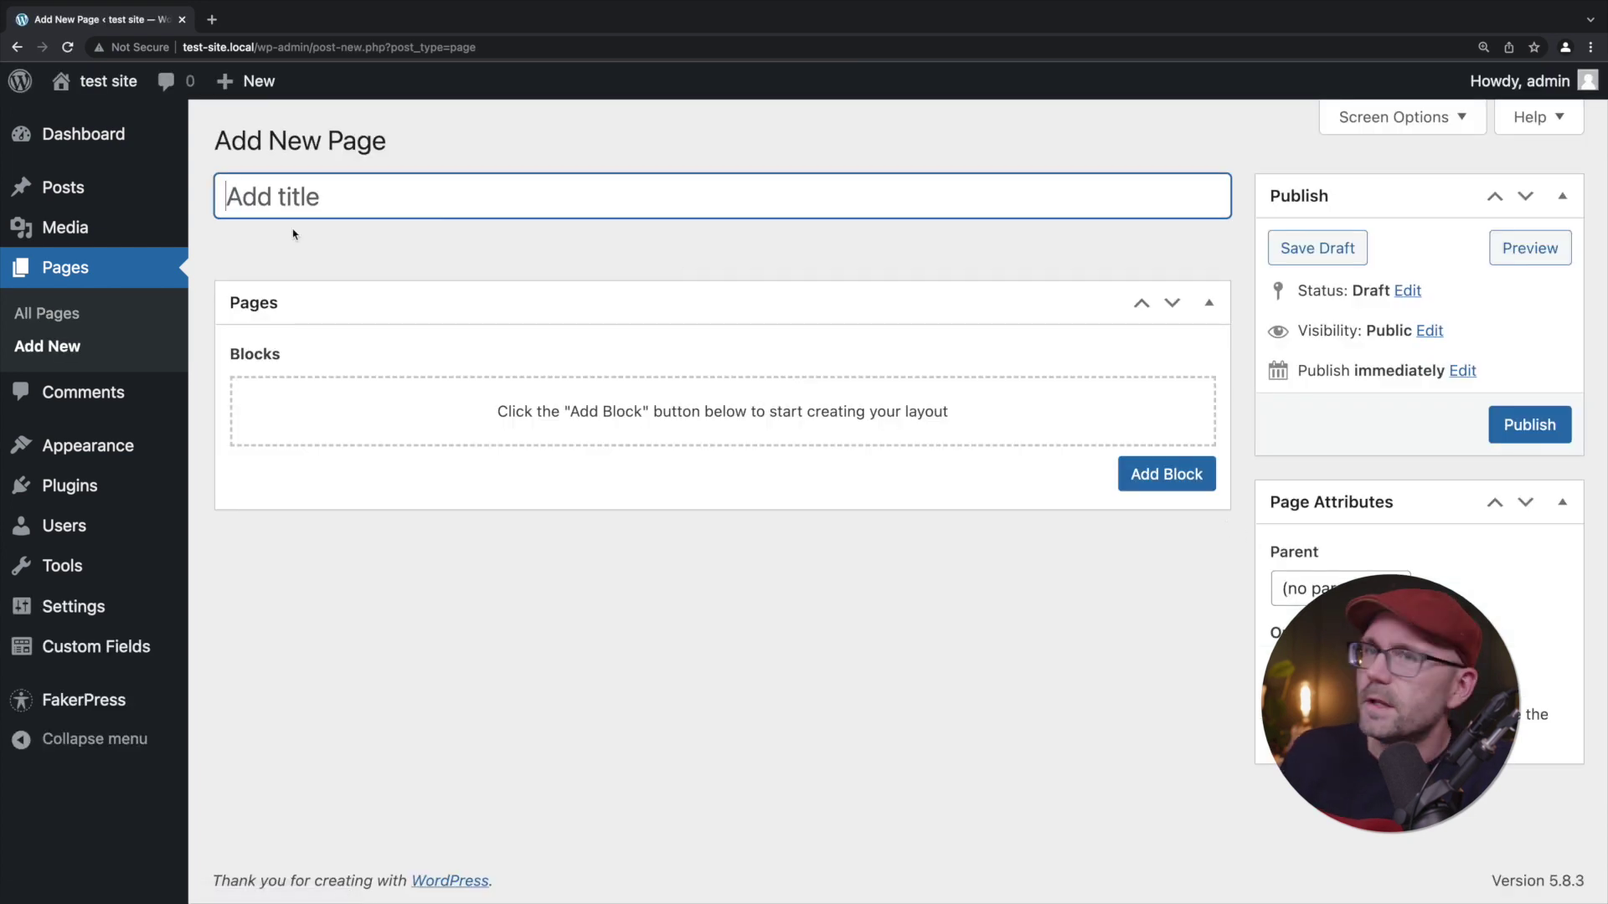
mouse_move(73, 148)
key(alt+Left)
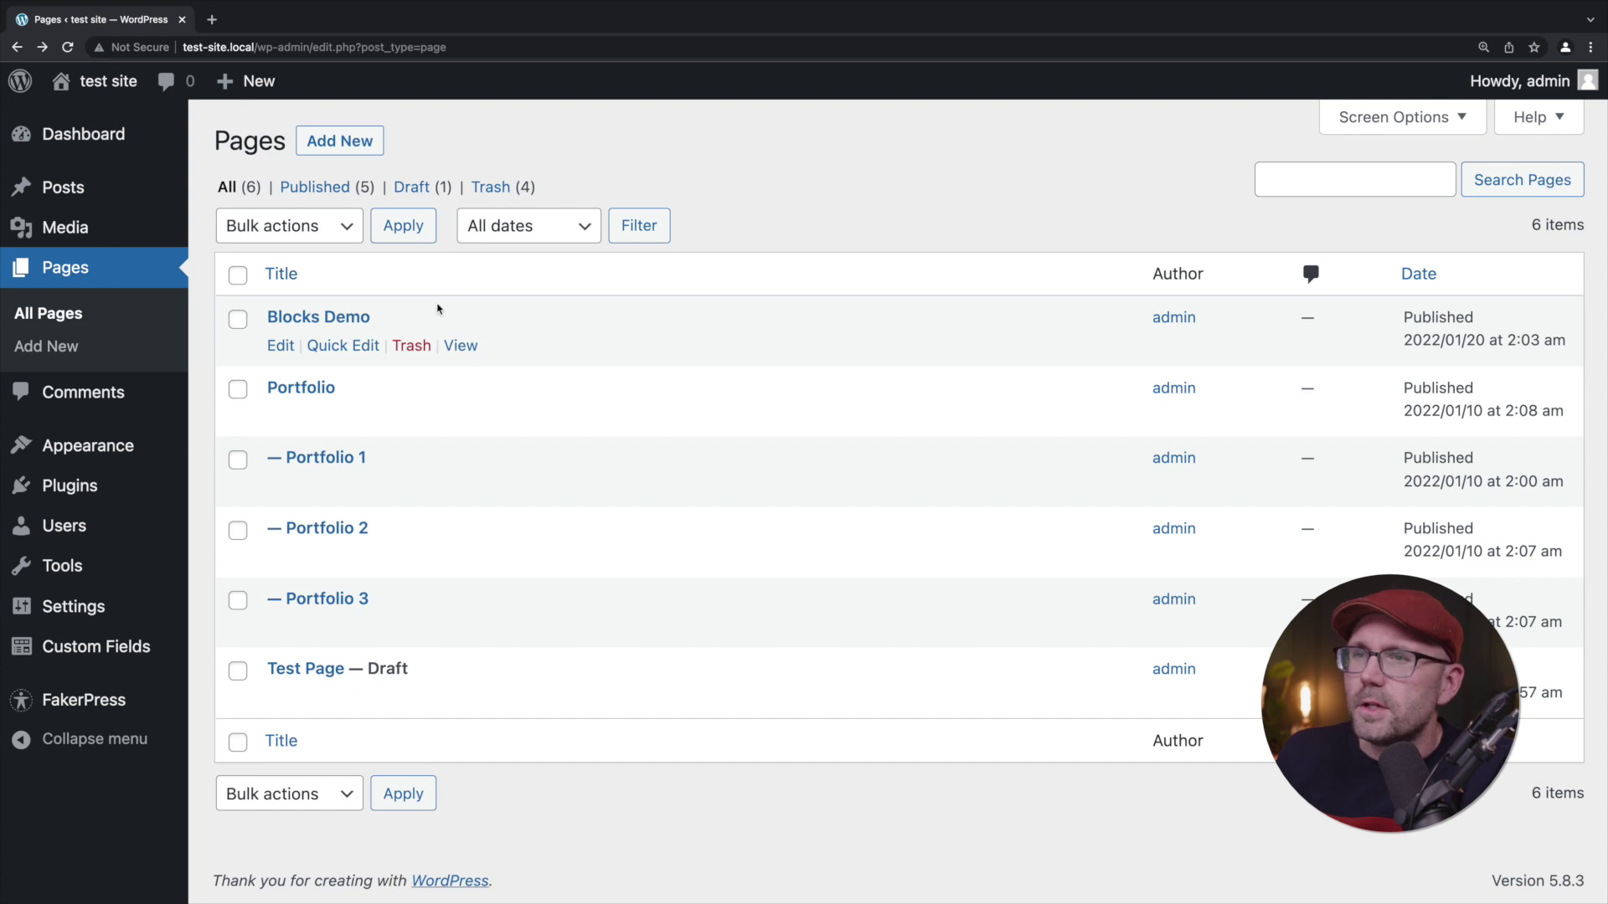
Step: Open the Posts list, view 'Non harum fugit aut', and return to all posts
click(87, 201)
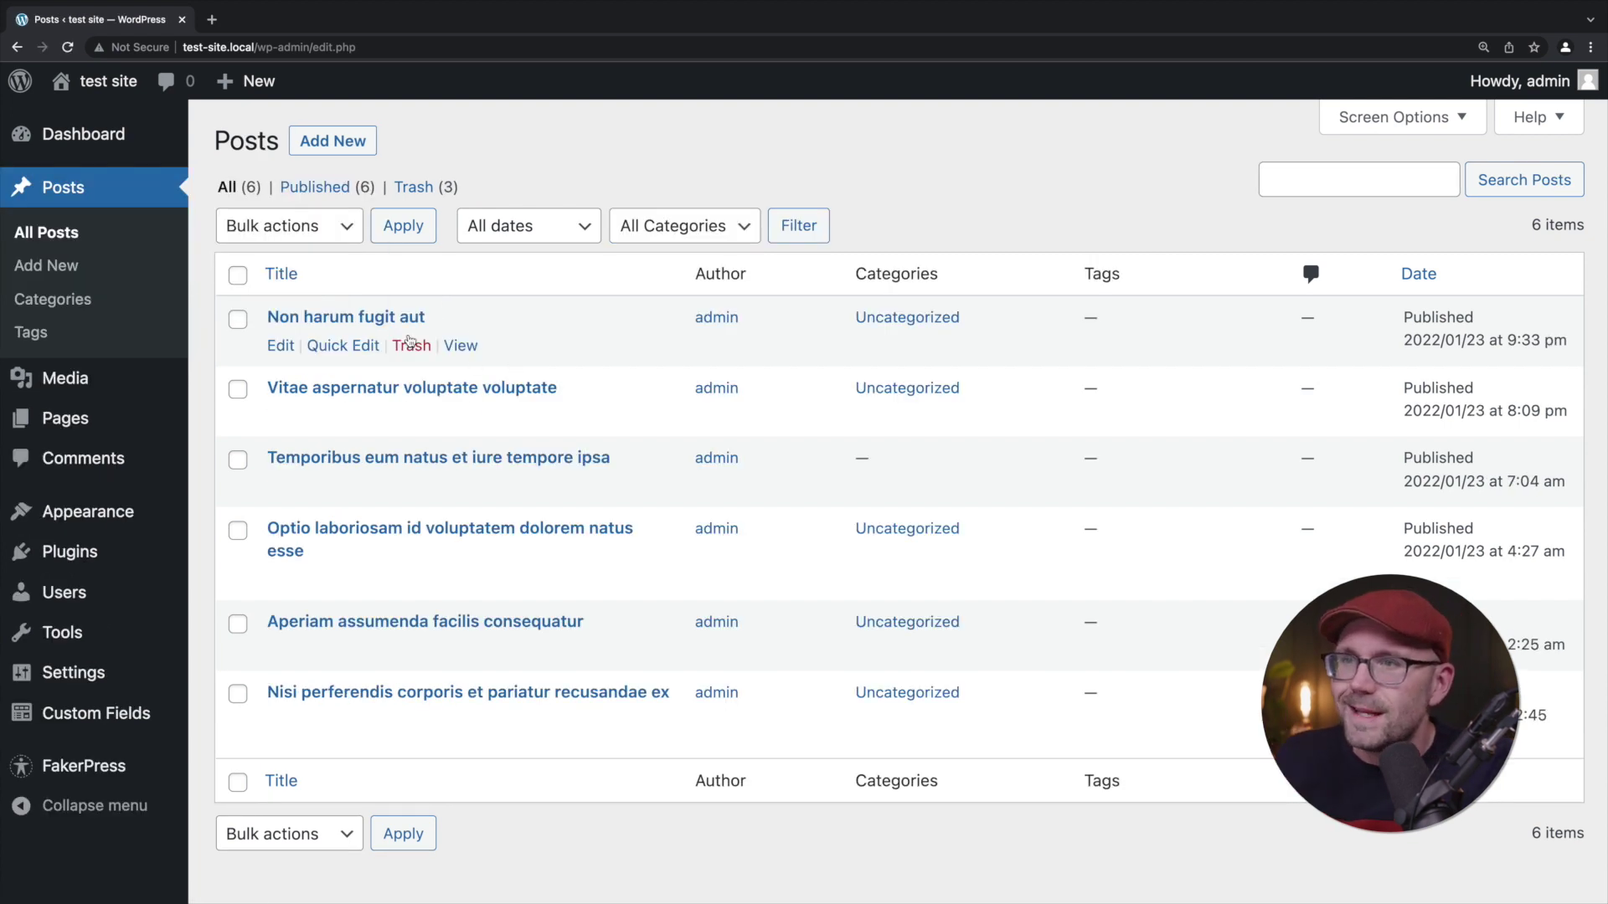
click(410, 318)
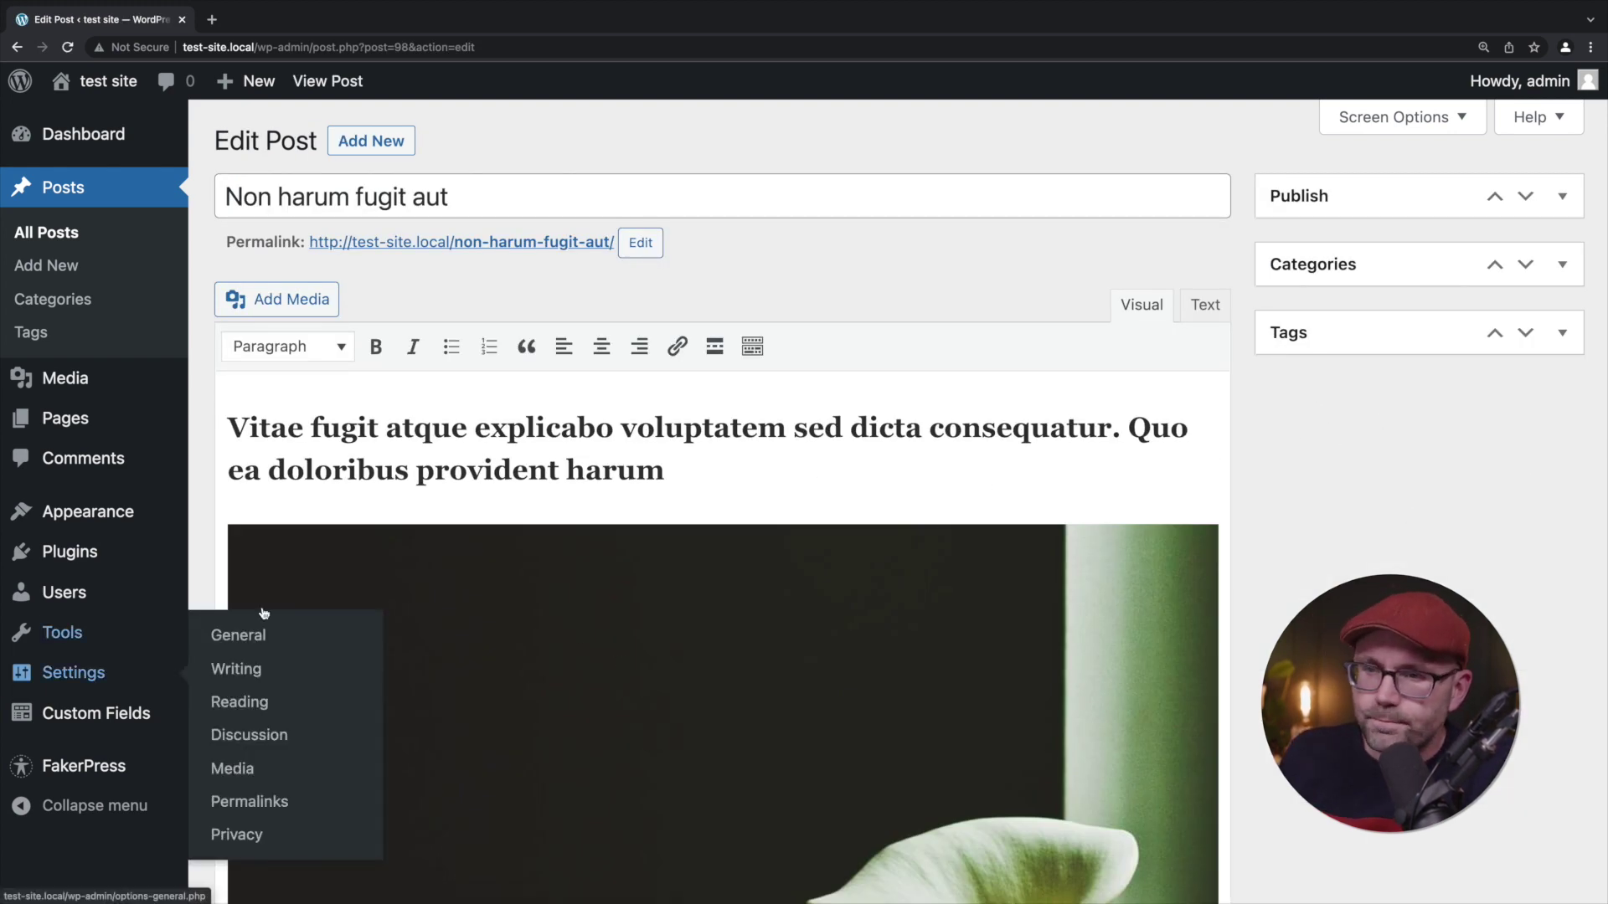
click(107, 202)
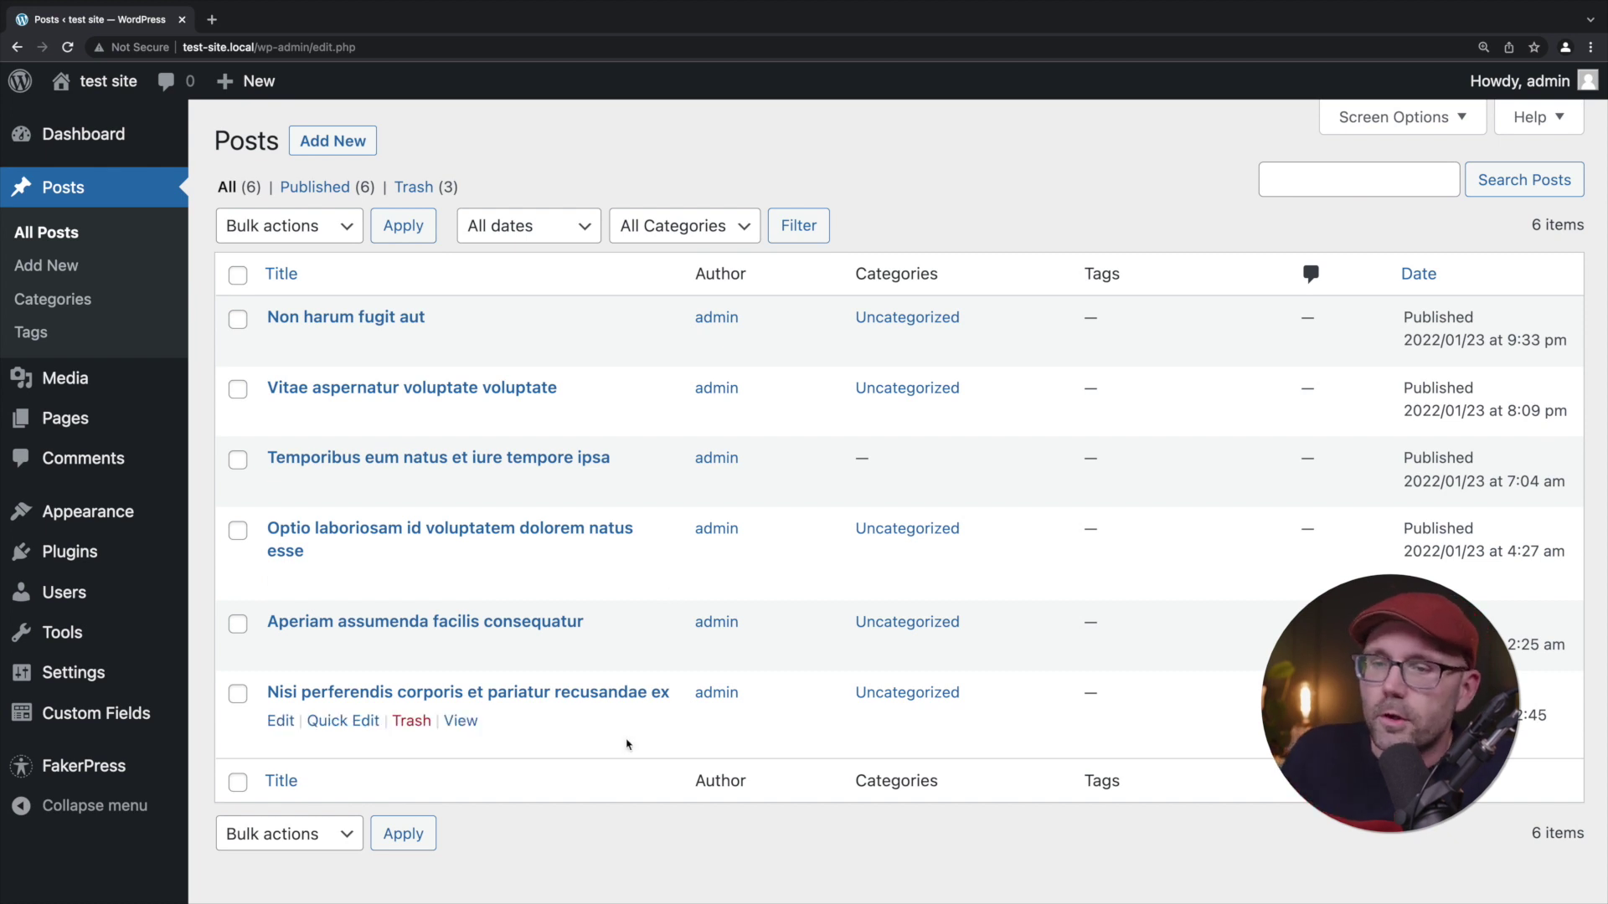
Step: Paste 'Let it Go!' into FakerPress's Erase faked data field and delete all faked data
click(68, 769)
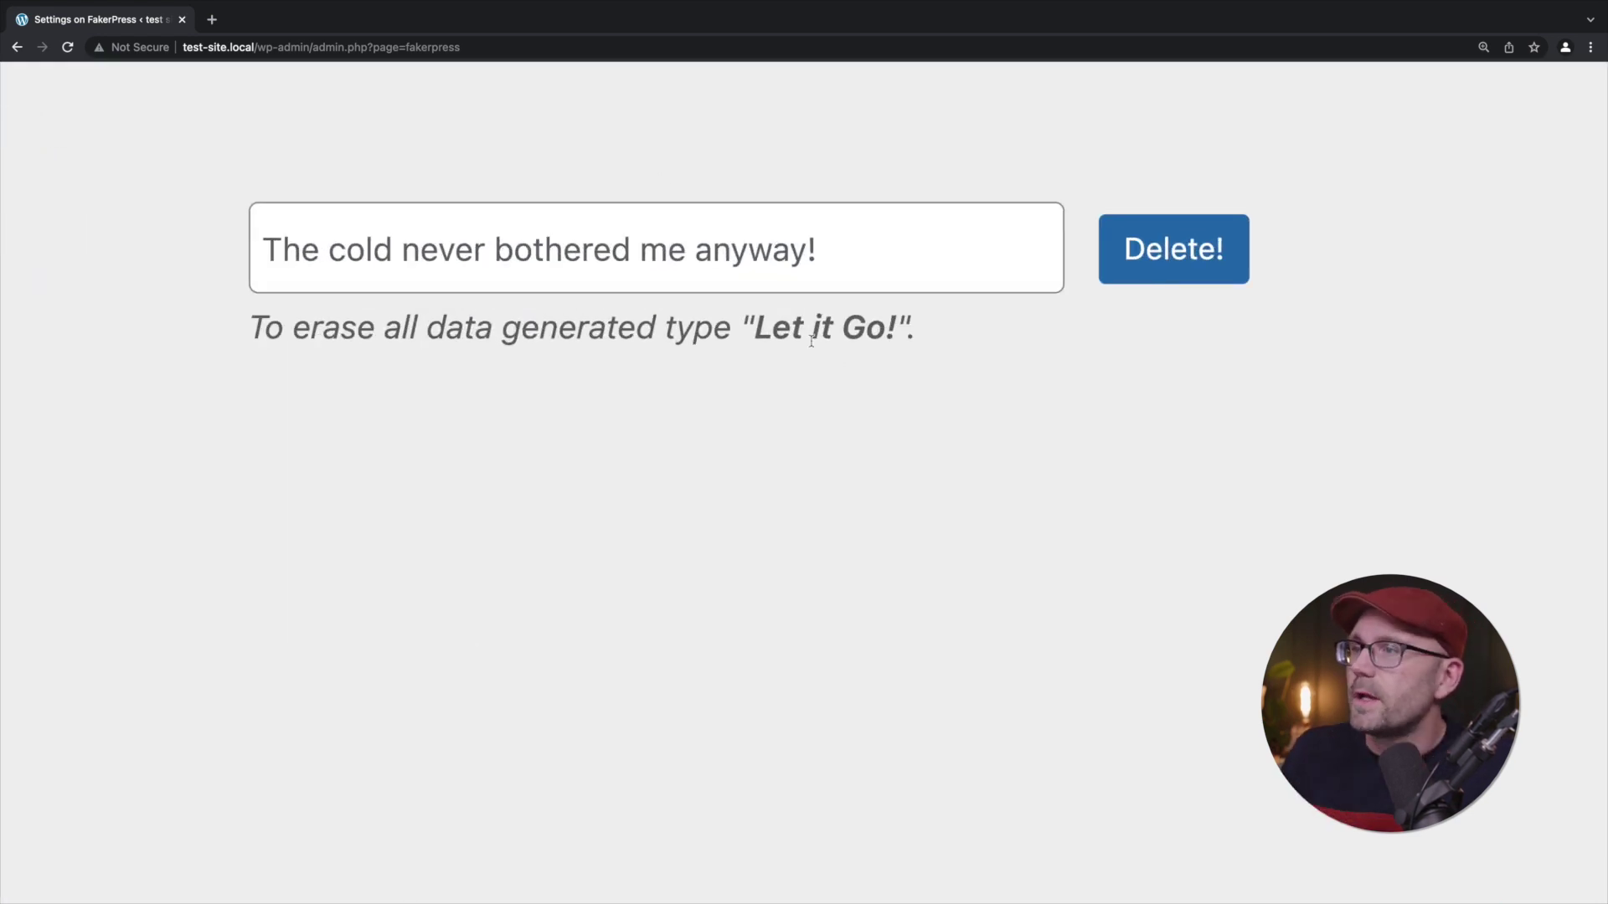
drag(754, 331, 898, 331)
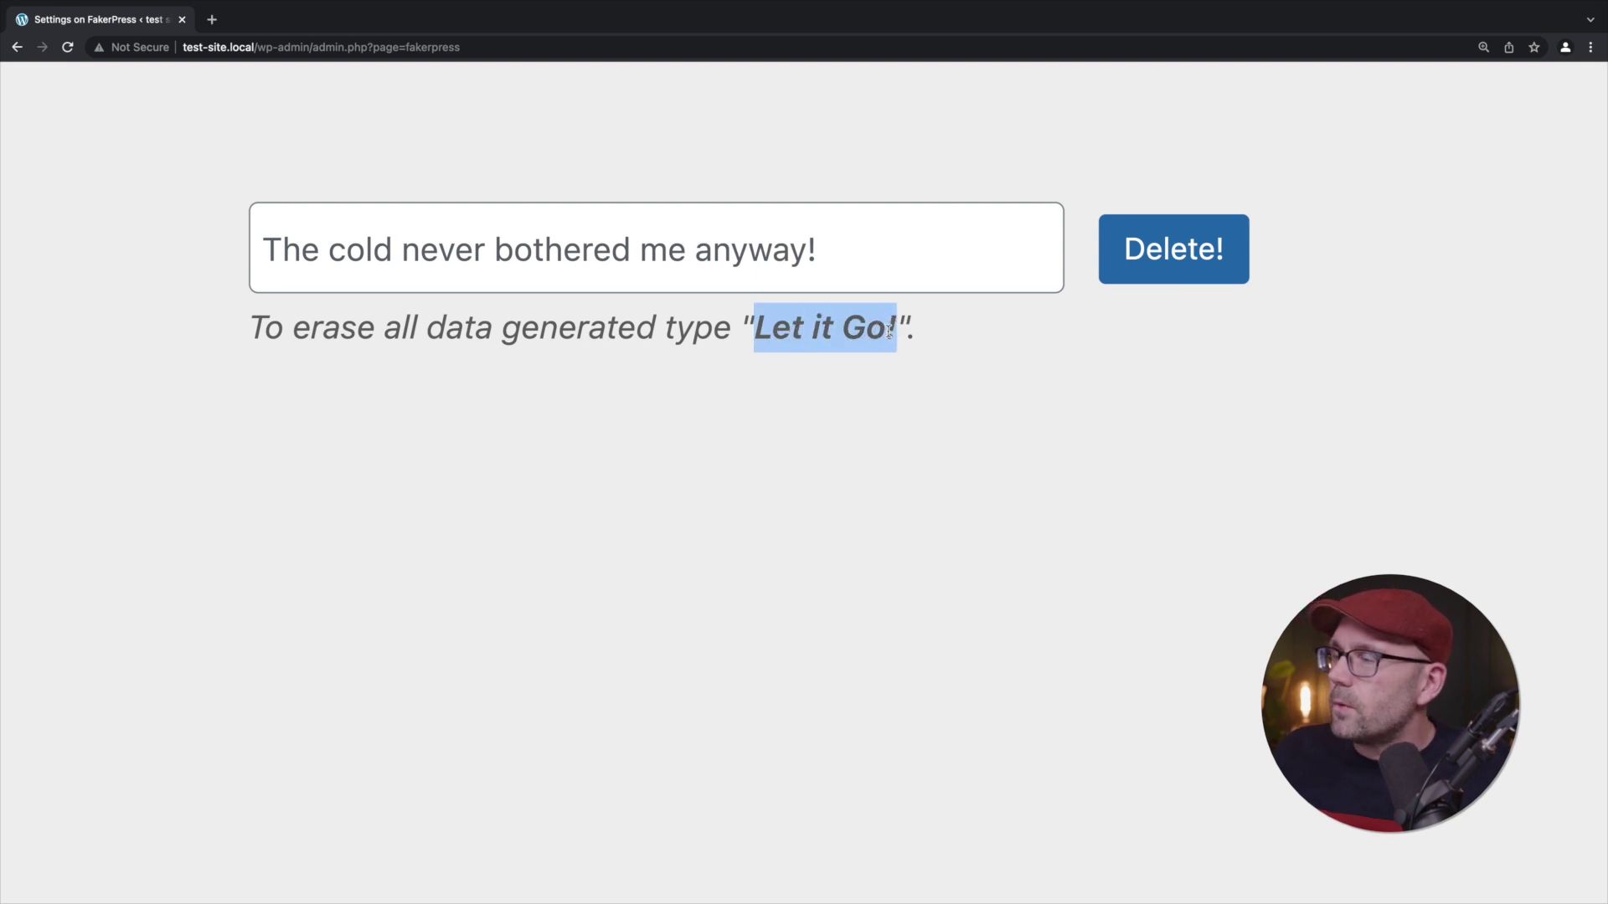
key(ctrl+c)
click(482, 277)
key(ctrl+a)
key(ctrl+v)
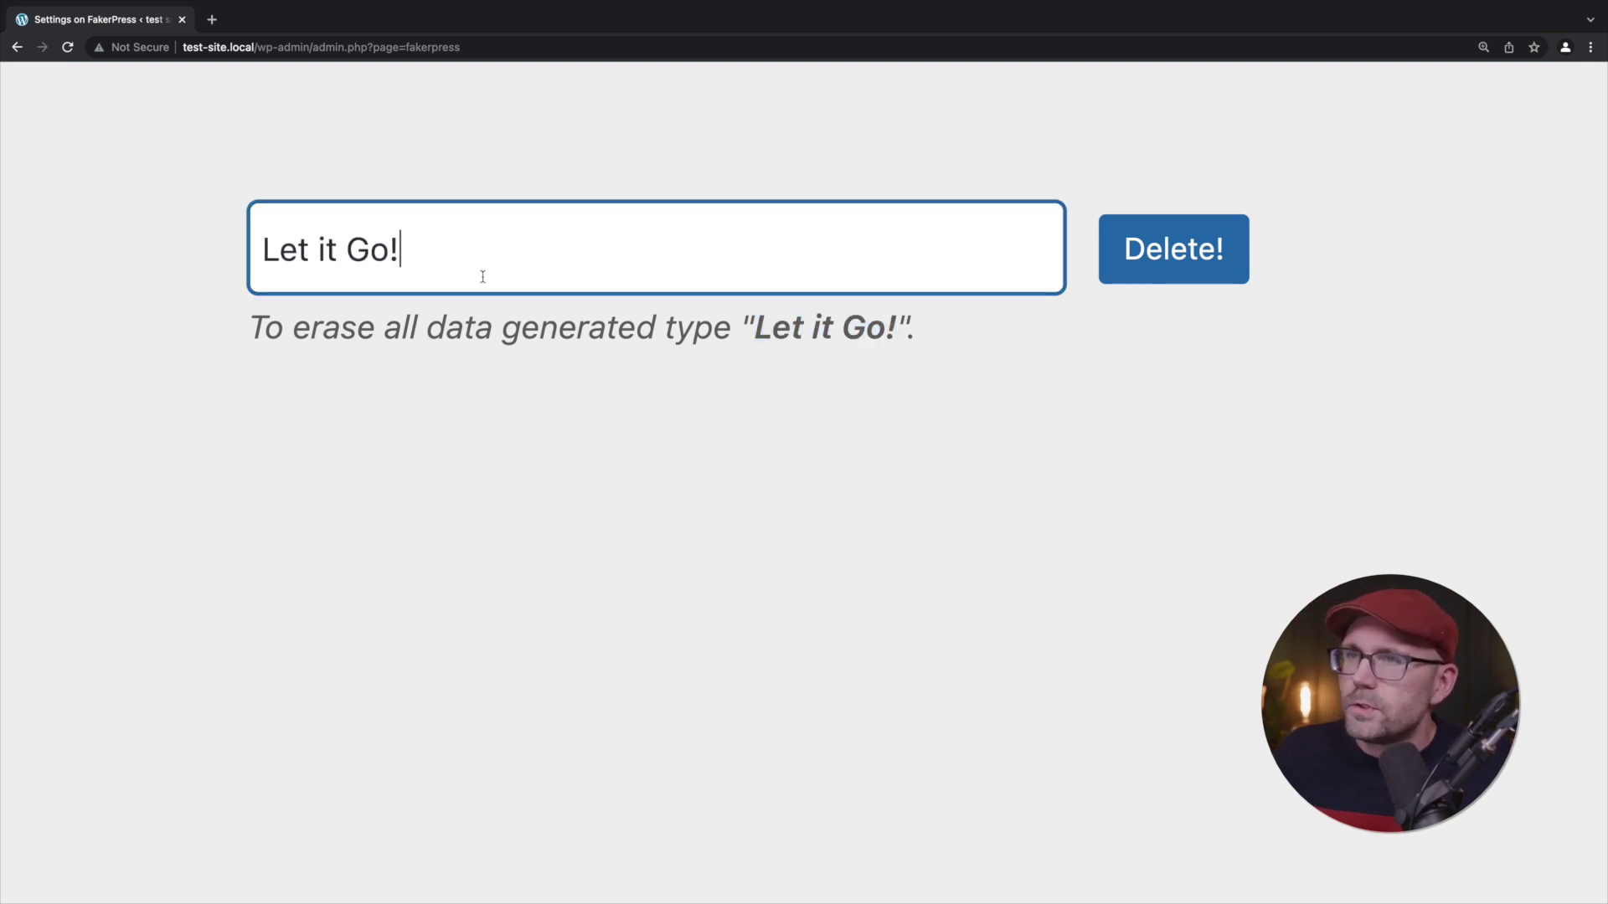
click(1222, 253)
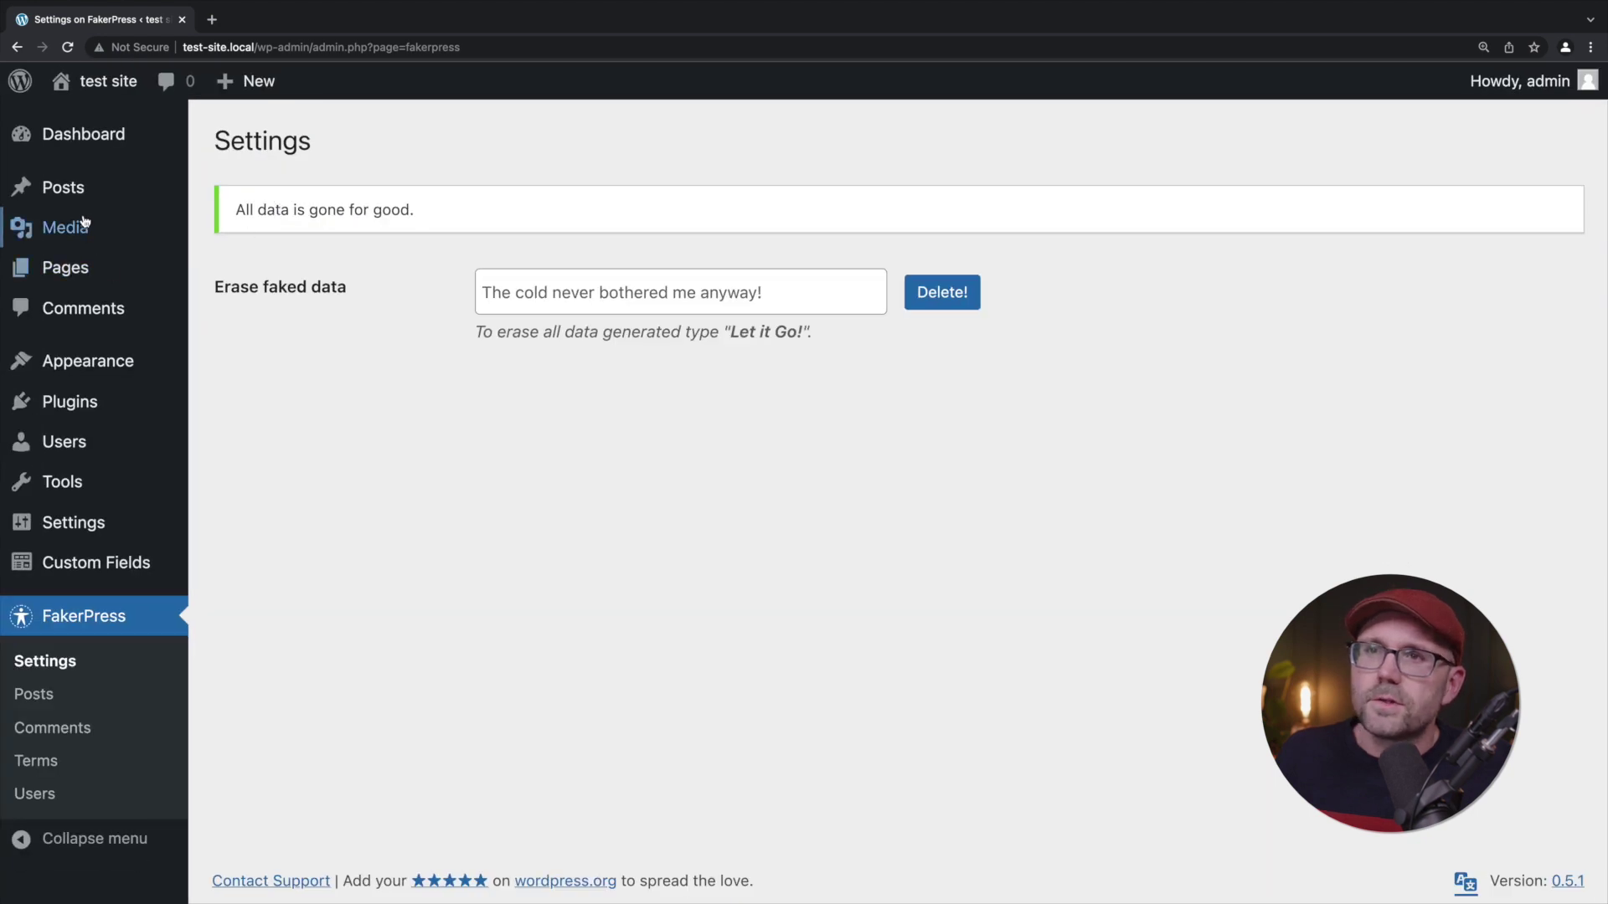
Step: Open All Posts to confirm no posts remain (All 0, 3 in Trash)
click(84, 195)
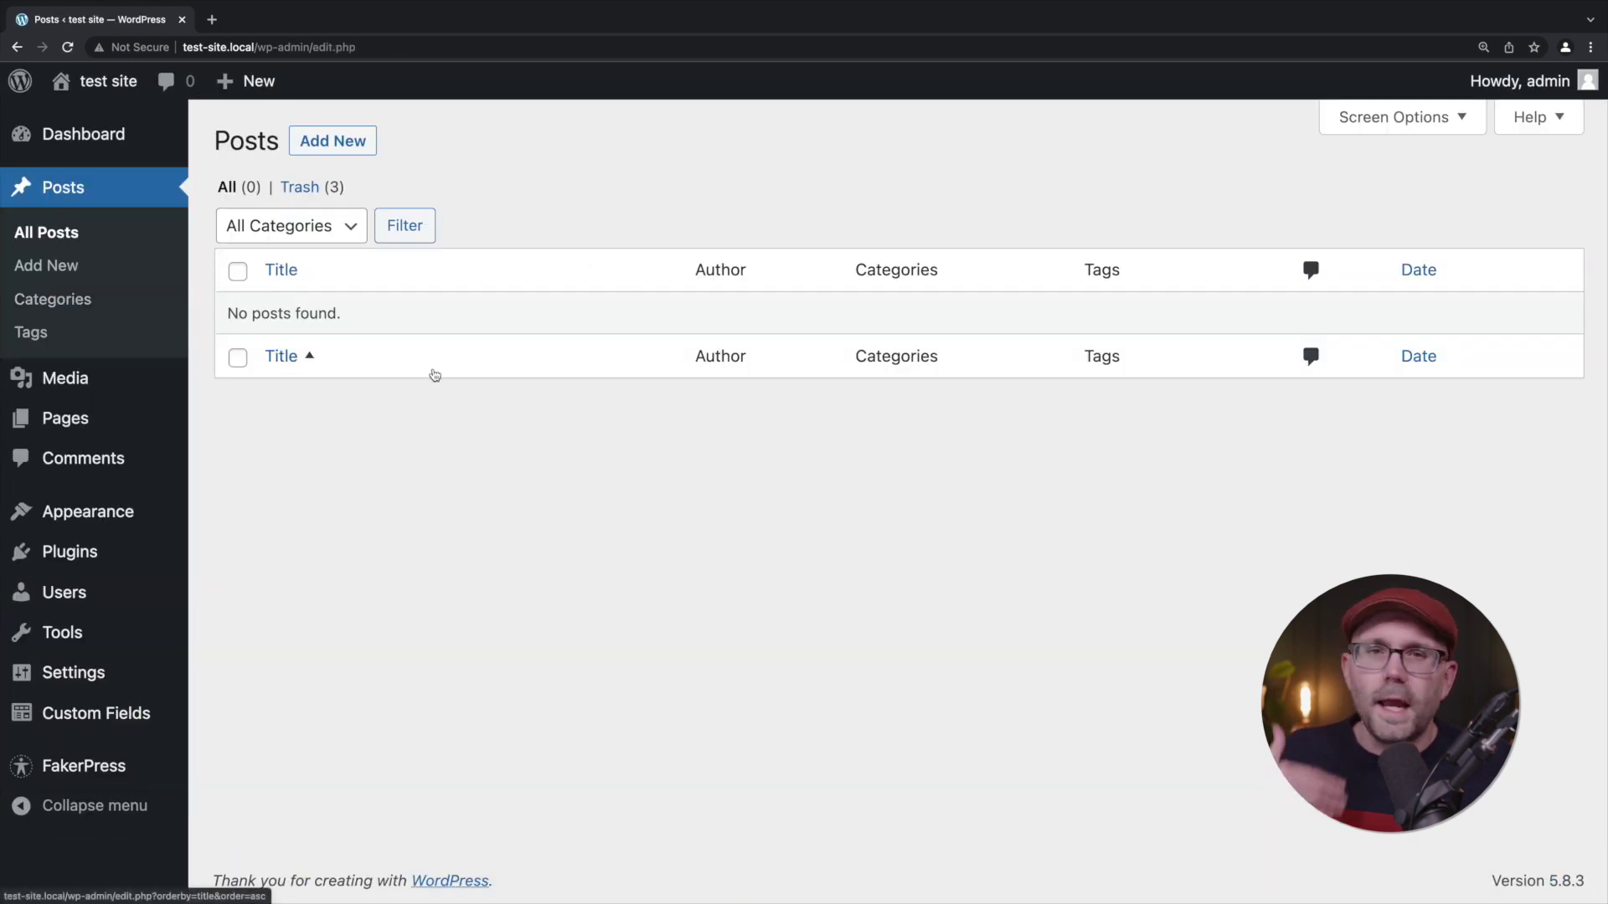